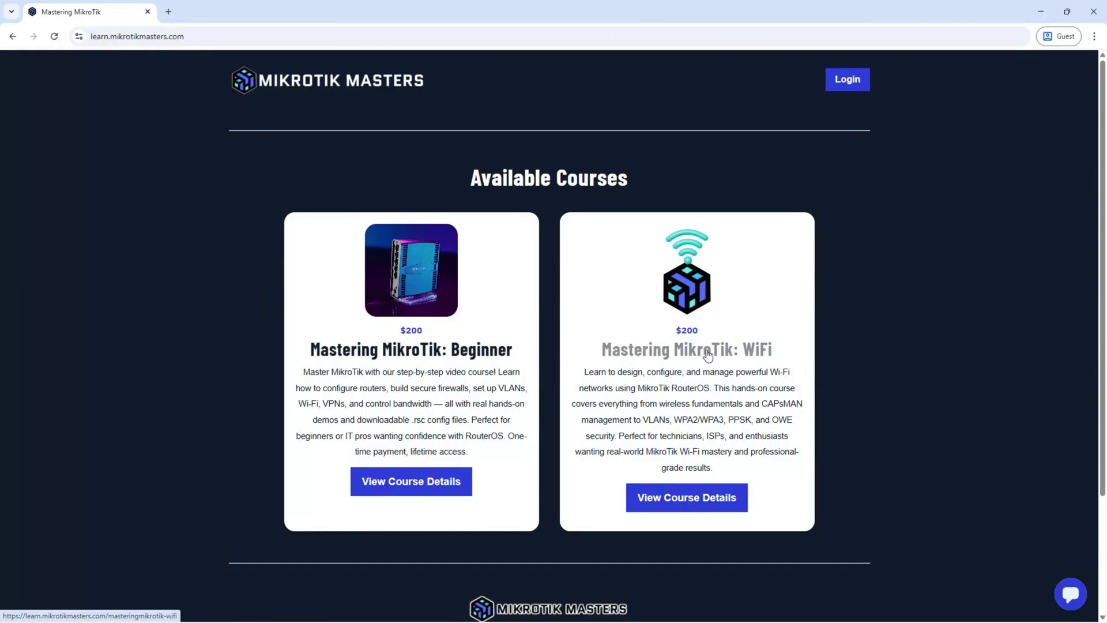
# - Open the Mastering MikroTik: WiFi course page and examine the topics listed under What You Will Learn
pyautogui.click(630, 362)
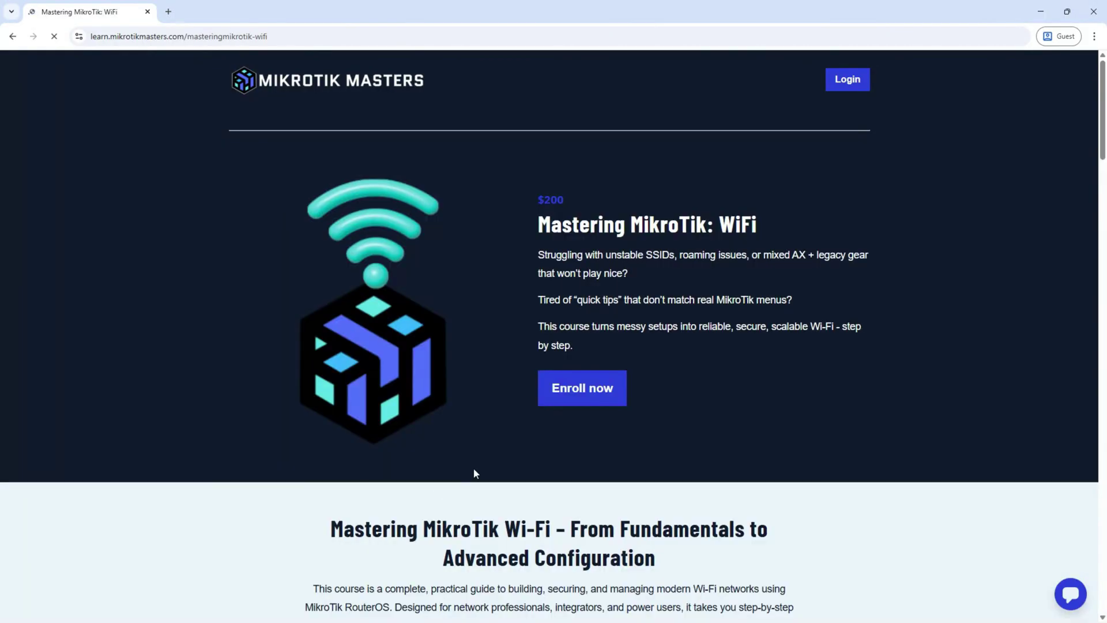
pyautogui.scroll(-7, 473, 468)
pyautogui.scroll(-1, 404, 427)
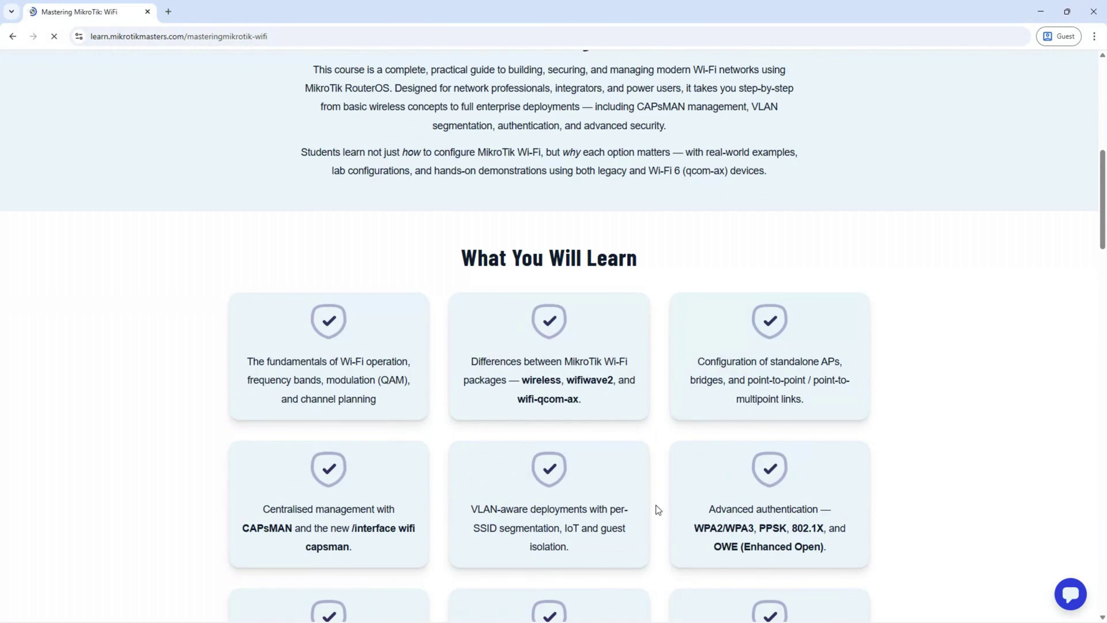
pyautogui.scroll(-2, 663, 496)
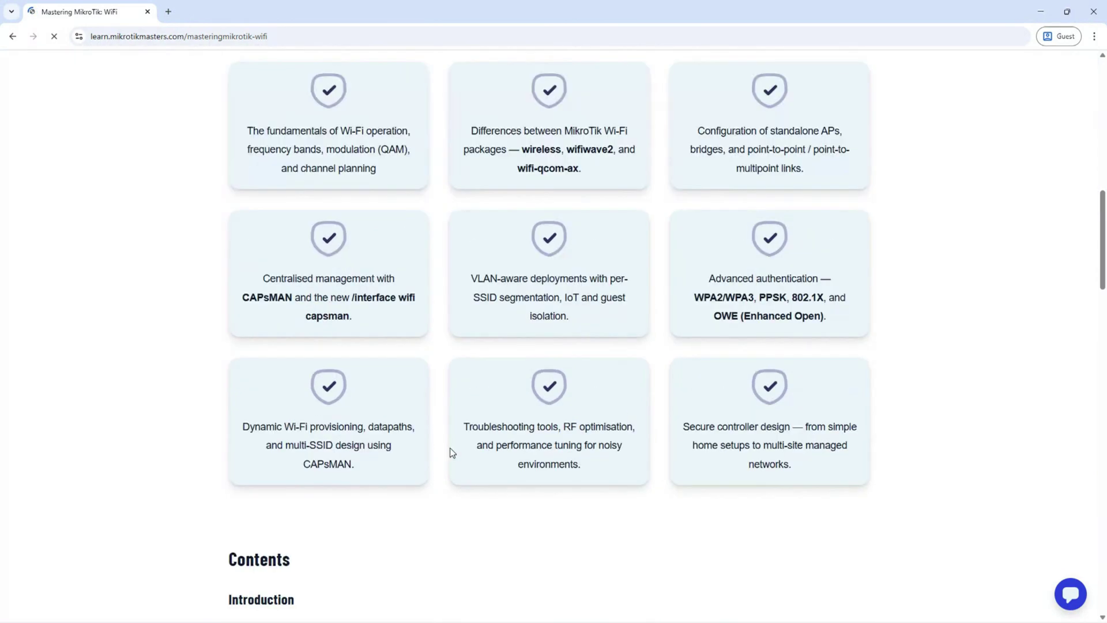
pyautogui.scroll(-4, 450, 452)
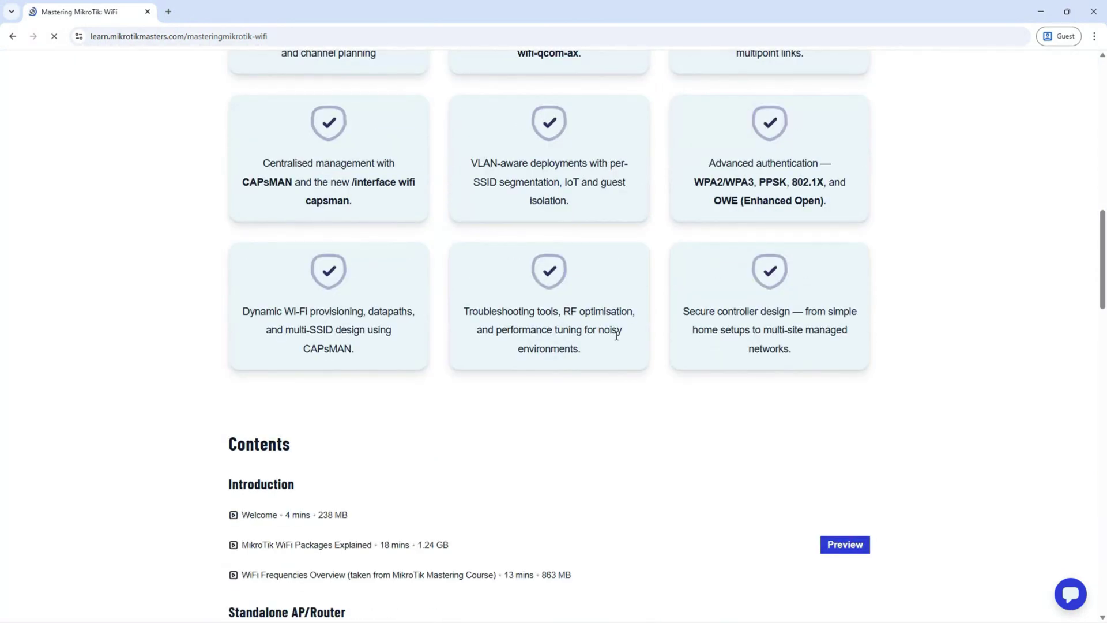
pyautogui.scroll(1, 616, 336)
pyautogui.scroll(3, 632, 365)
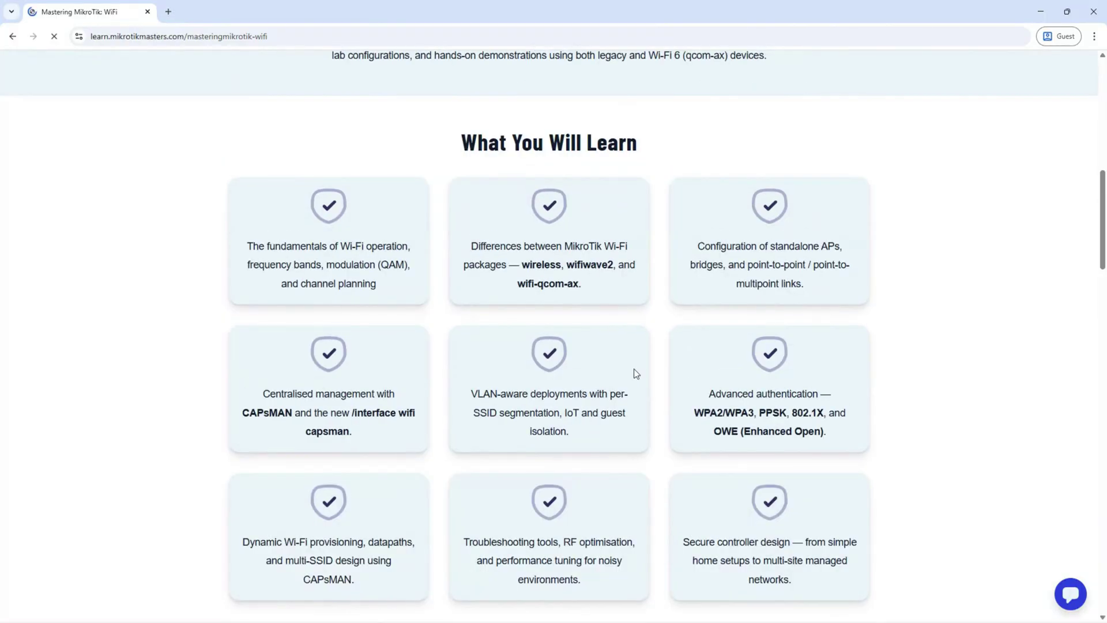
pyautogui.scroll(1, 634, 368)
pyautogui.scroll(4, 636, 374)
pyautogui.scroll(-3, 636, 374)
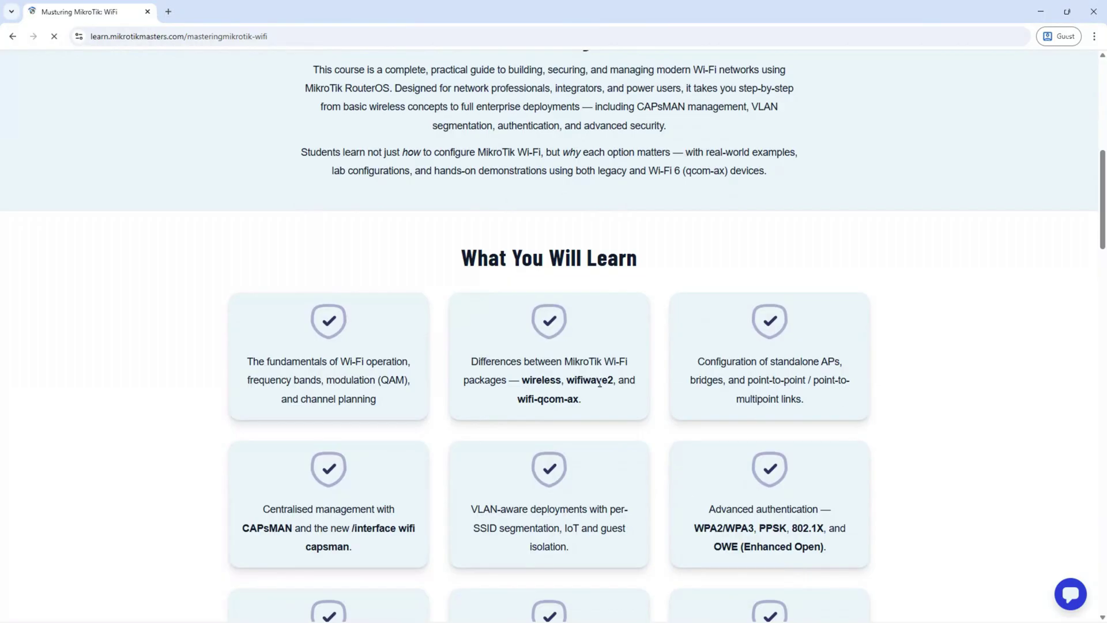
pyautogui.scroll(-2, 555, 407)
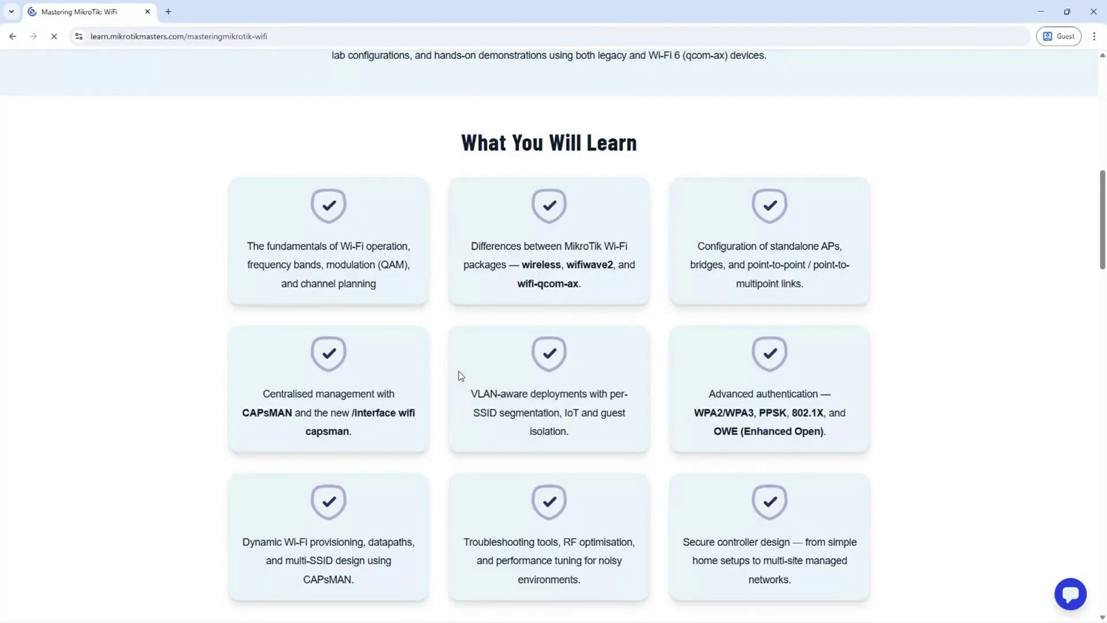
pyautogui.scroll(-2, 453, 382)
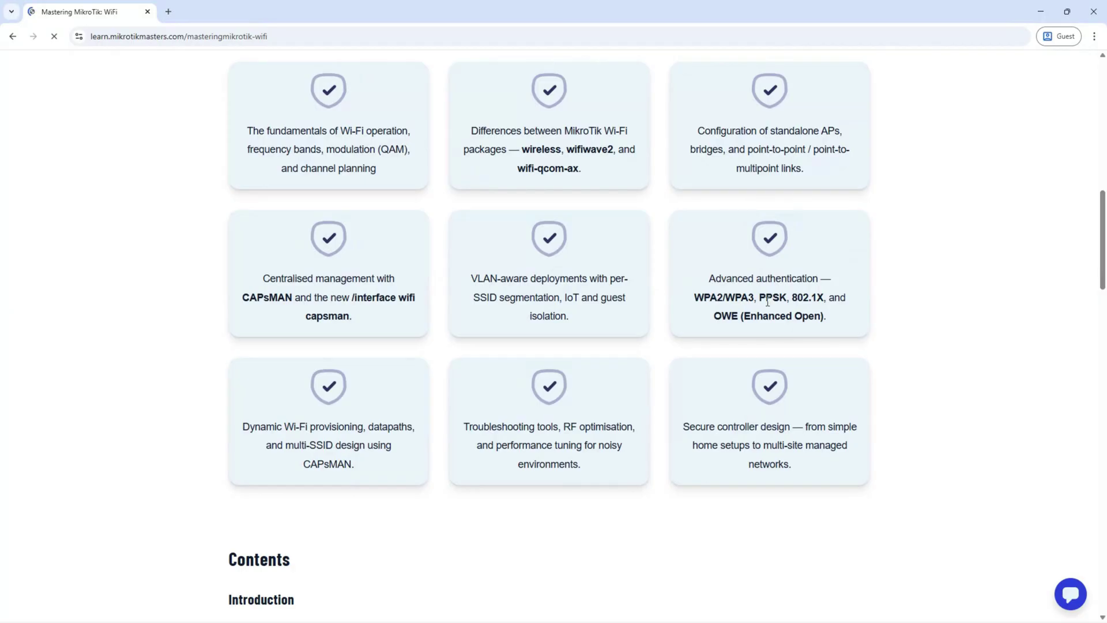
pyautogui.scroll(13, 580, 442)
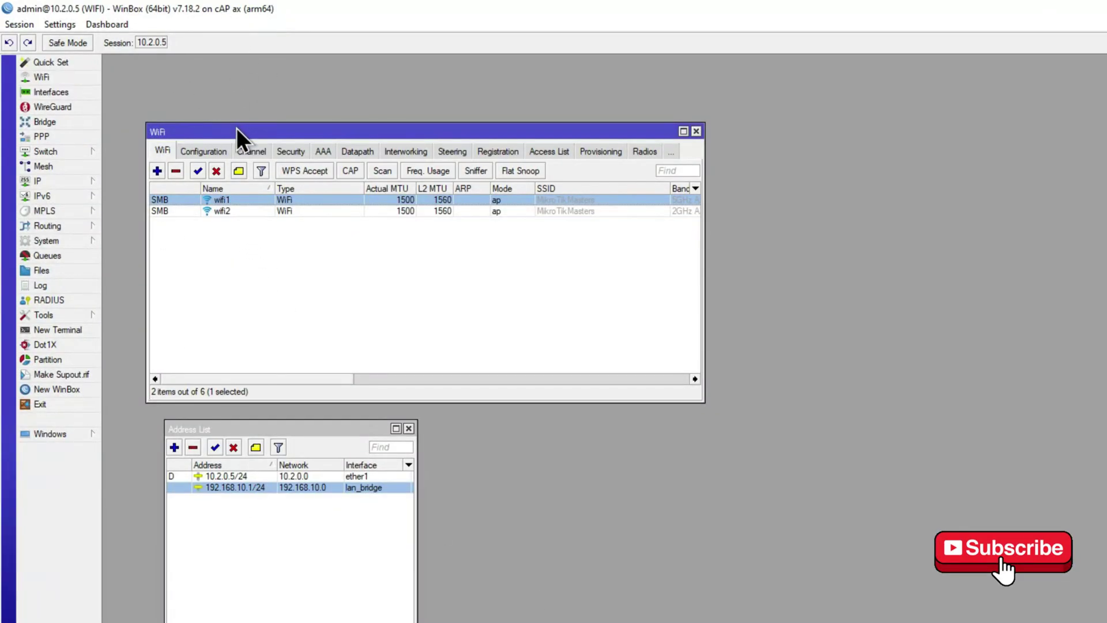
# - Switch to the cAP ax WinBox session and examine its WiFi interfaces, address list, bridge ports and bridge
pyautogui.moveTo(237, 136); pyautogui.dragTo(231, 124)
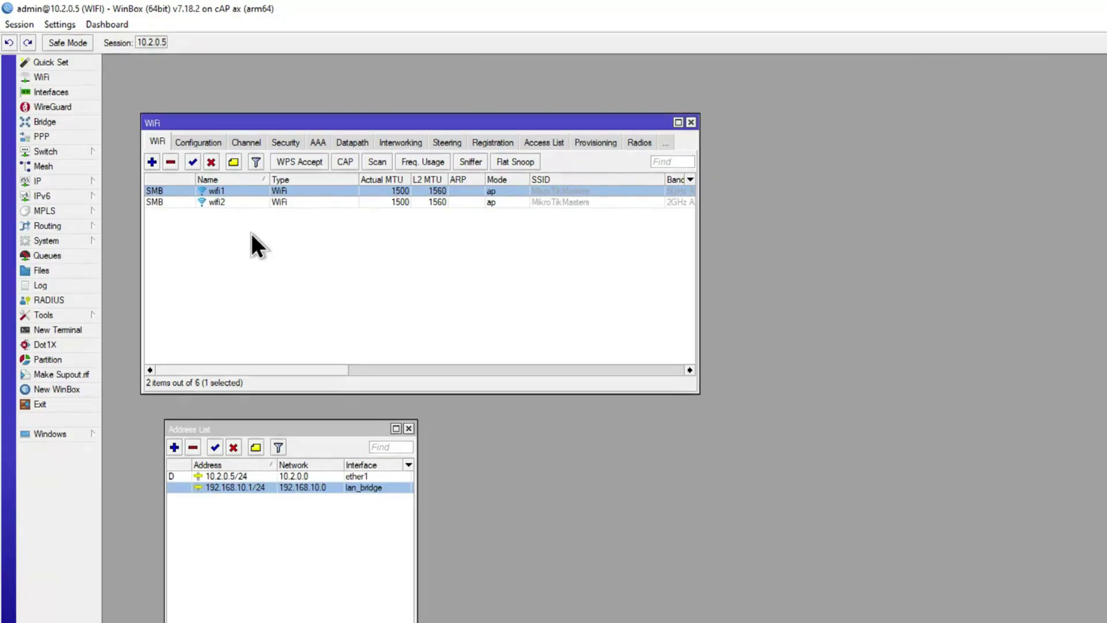
pyautogui.moveTo(250, 431); pyautogui.dragTo(228, 412)
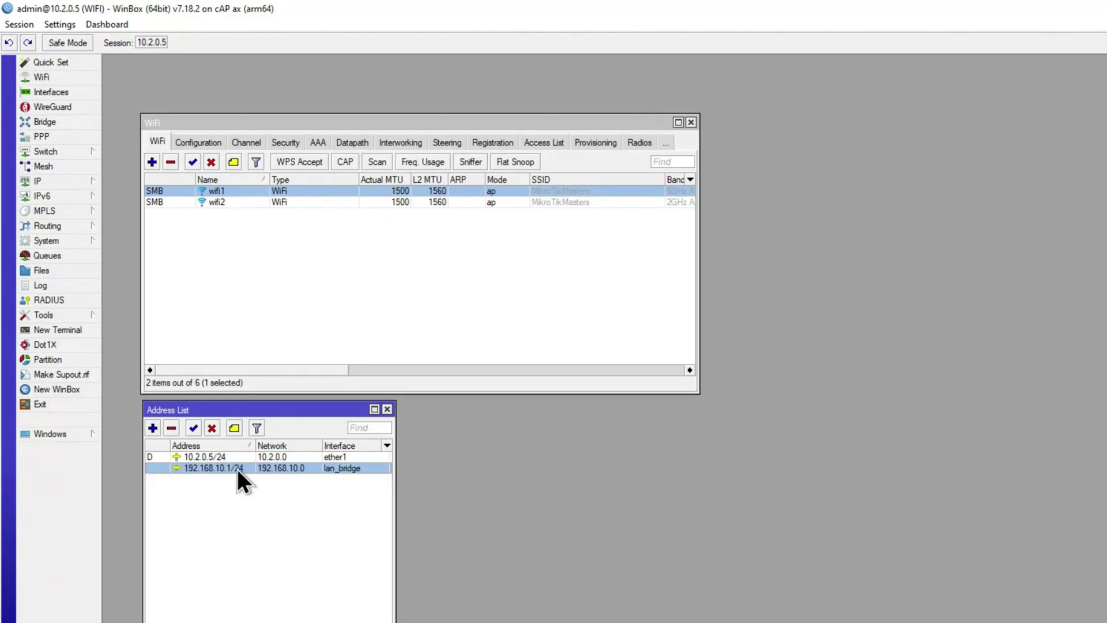
pyautogui.click(39, 118)
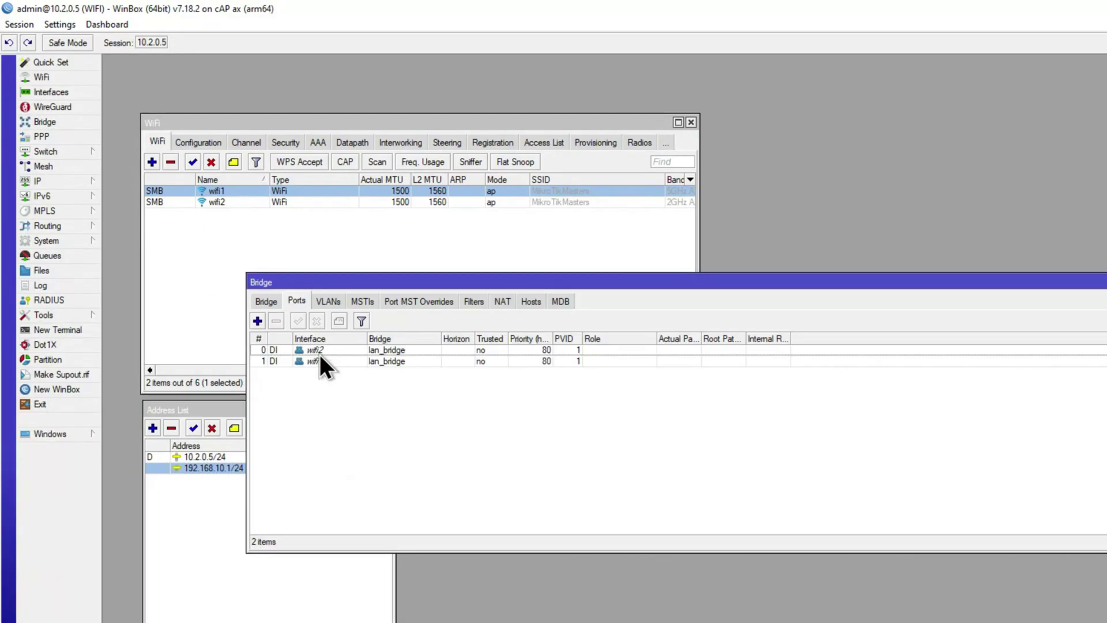
pyautogui.click(265, 301)
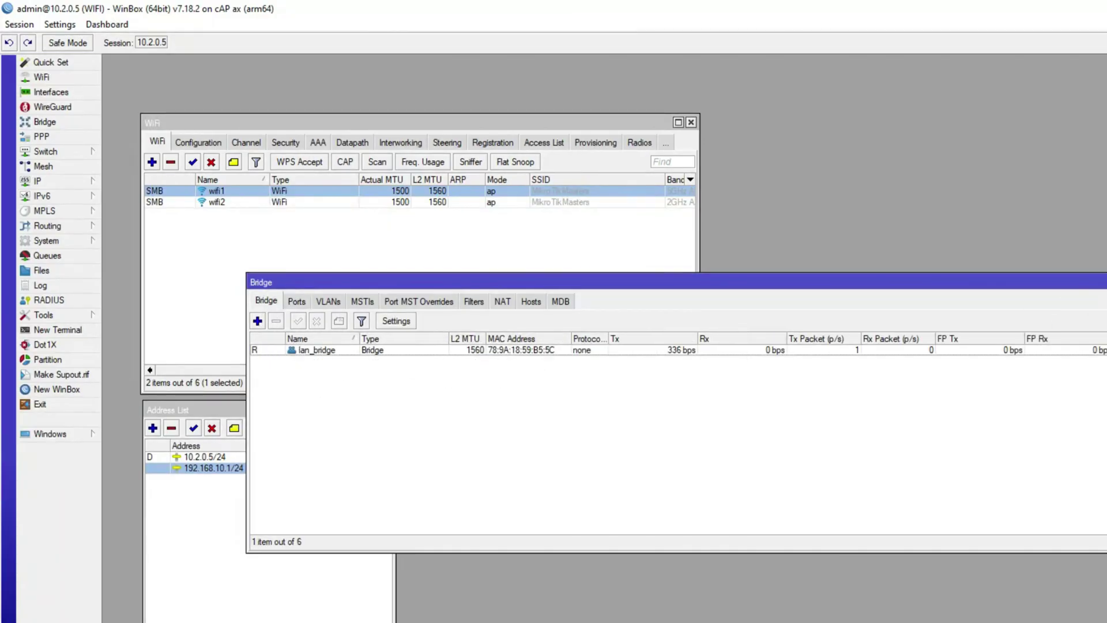
pyautogui.press('Escape')
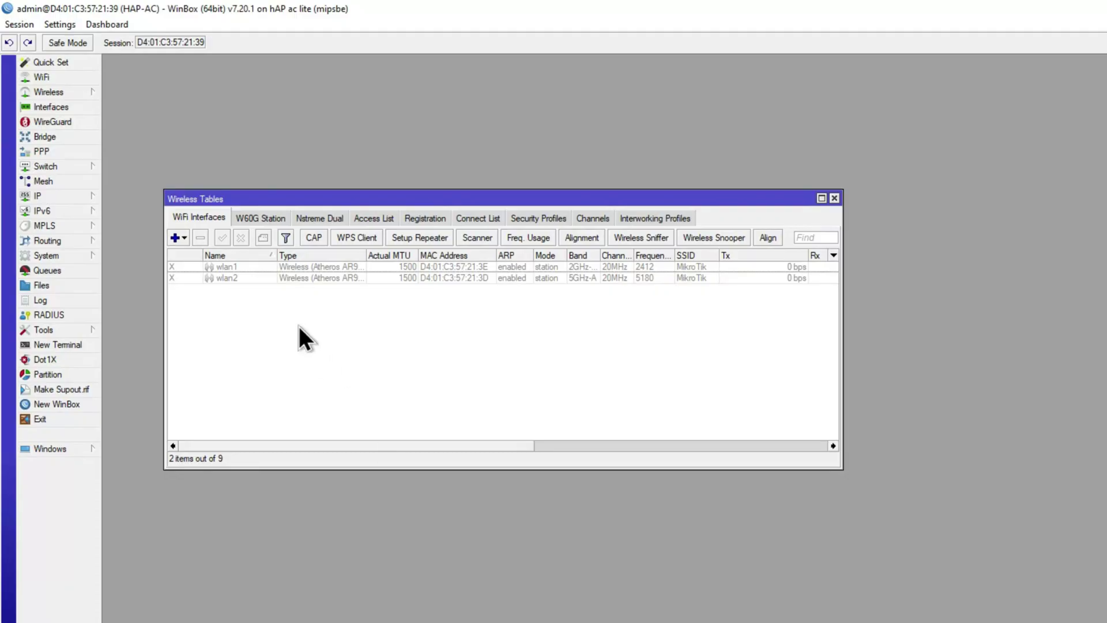
# - Check the hAP ac lite's wireless entries, switch to the hAP ax^2 session and examine its bridge and bridge ports
pyautogui.click(65, 91)
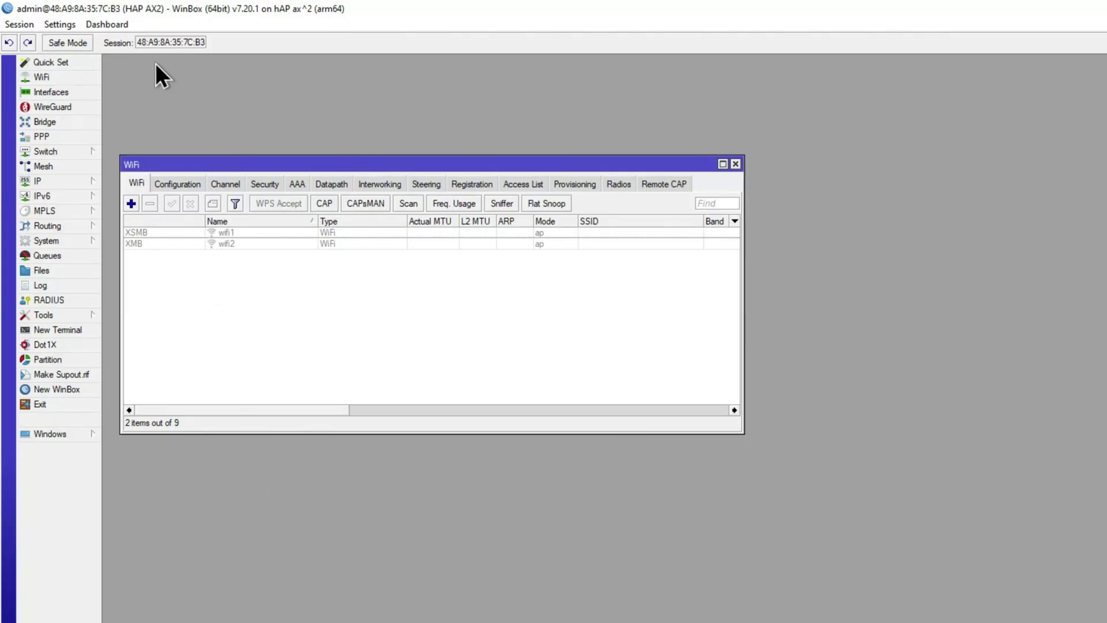
pyautogui.click(47, 122)
pyautogui.moveTo(247, 307); pyautogui.dragTo(234, 286)
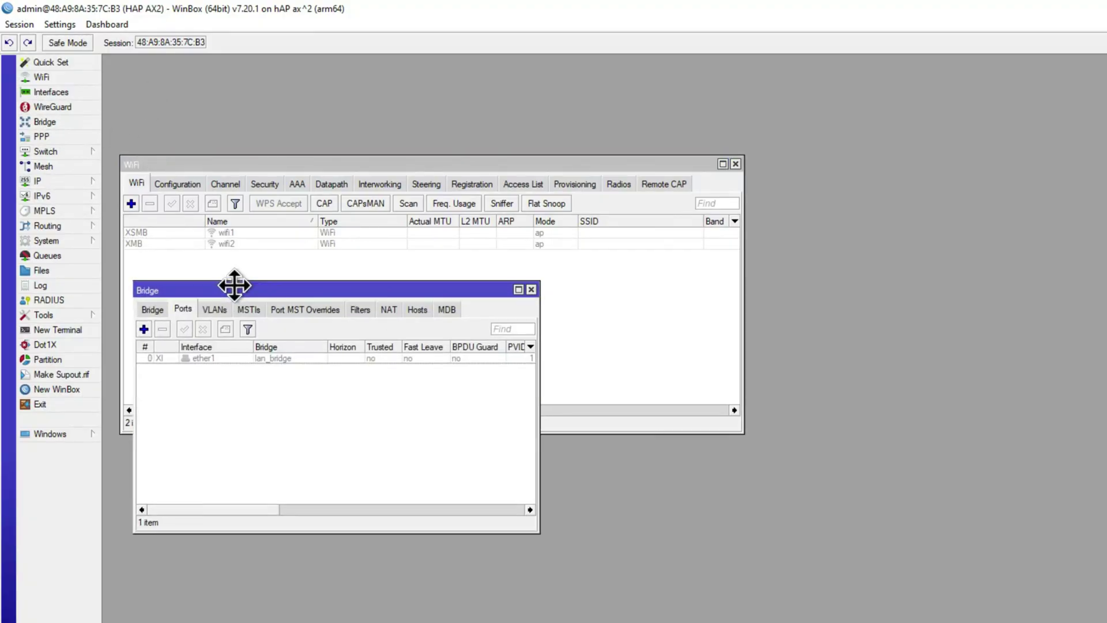
pyautogui.click(154, 309)
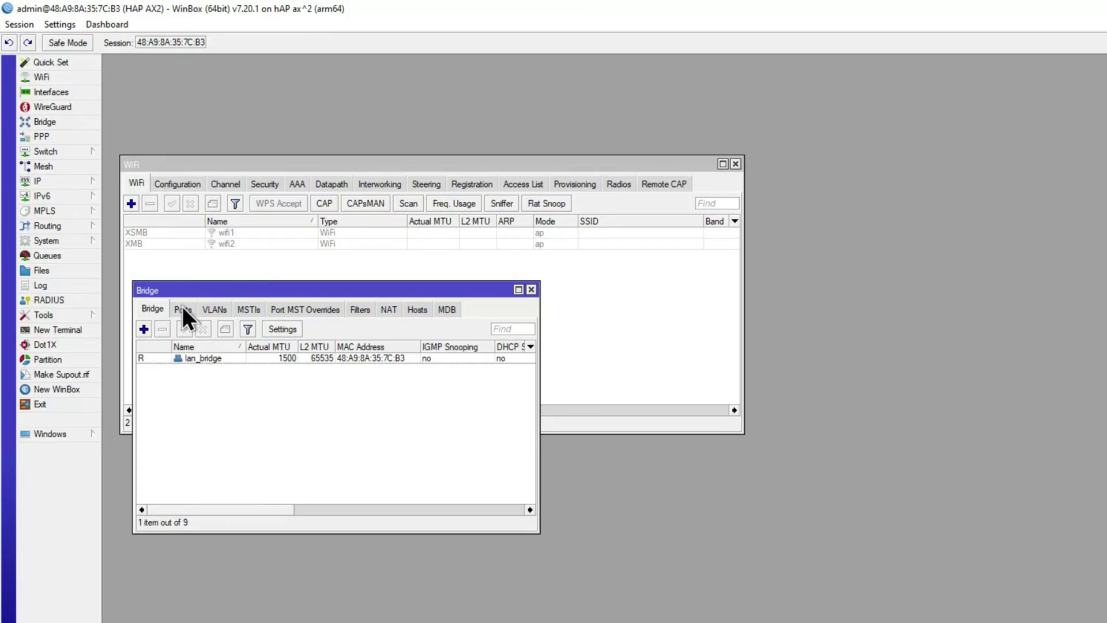
pyautogui.click(182, 309)
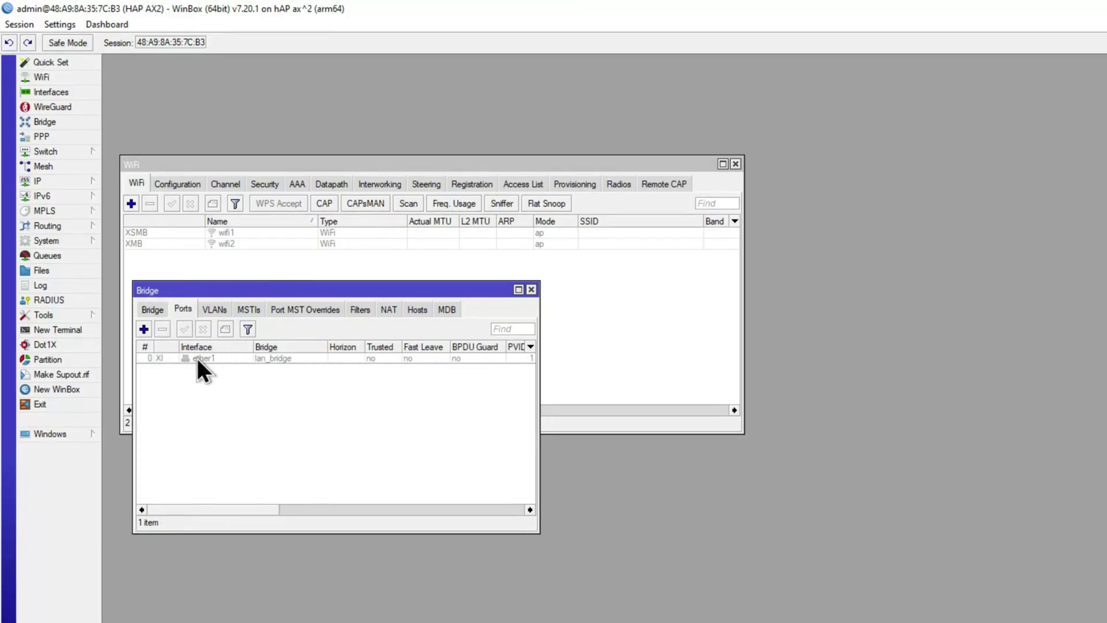
pyautogui.click(153, 309)
pyautogui.click(181, 309)
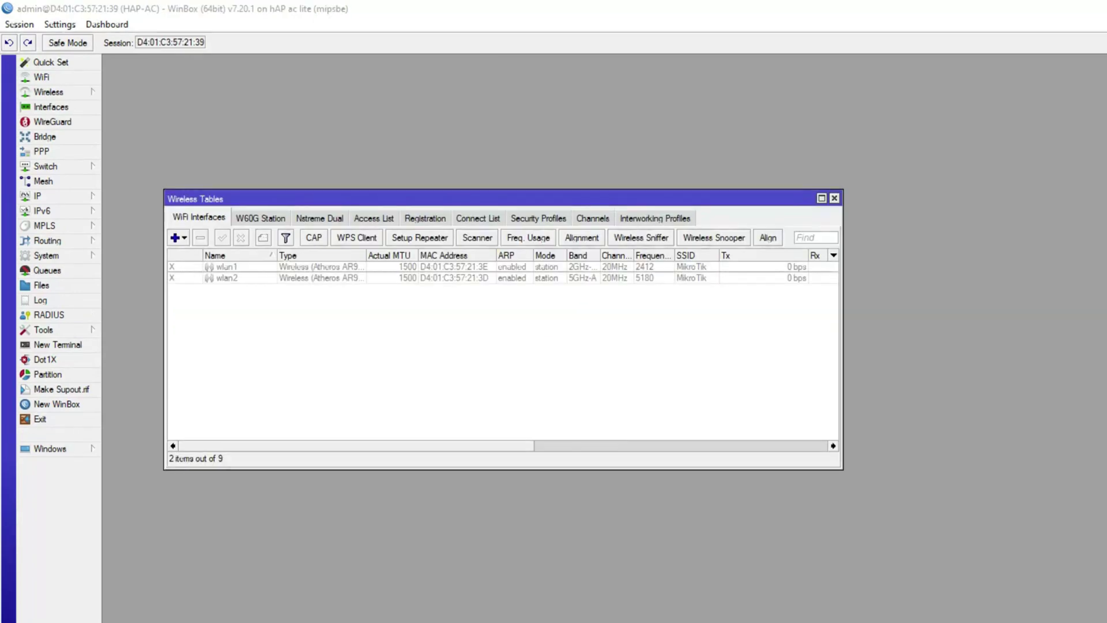
# - Switch to the hAP ac lite session, examine its bridge and bridge ports, and close the Bridge window
pyautogui.click(55, 137)
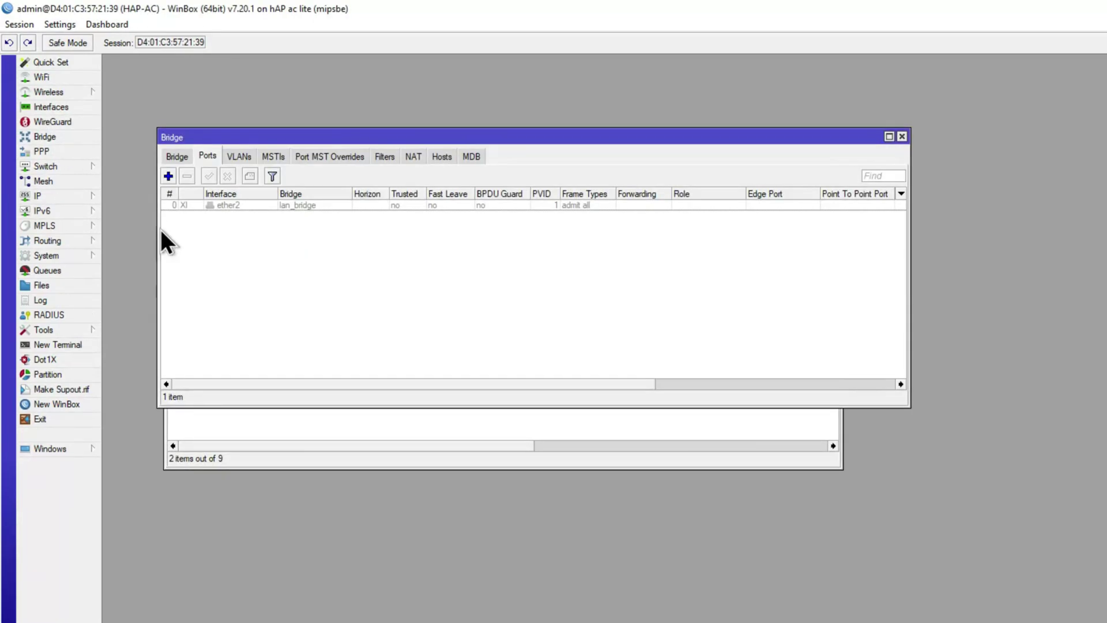
pyautogui.click(176, 156)
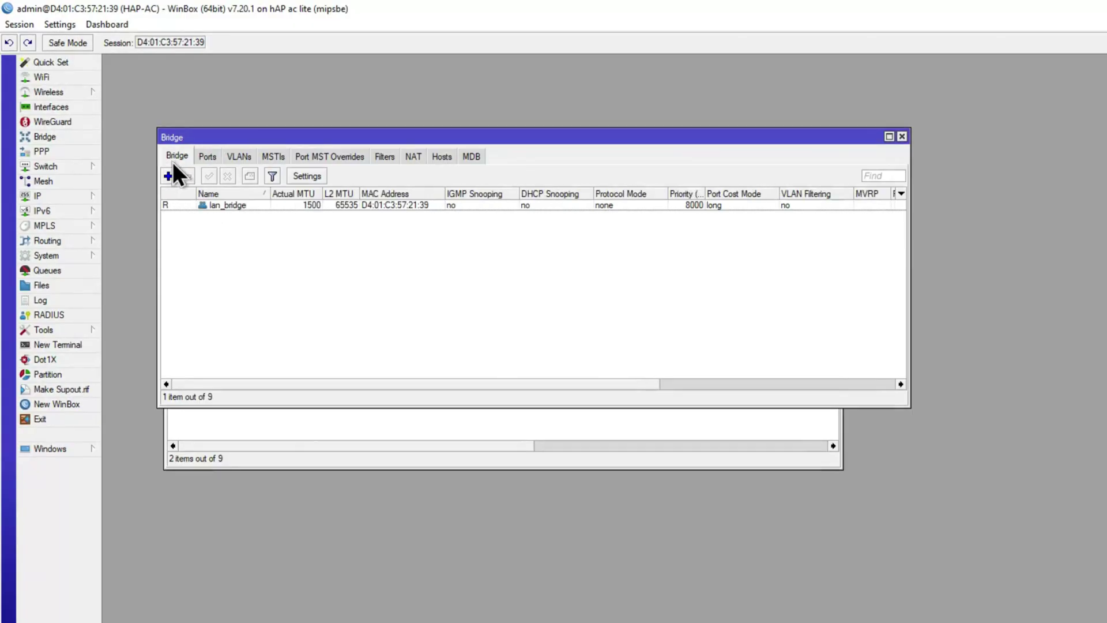
pyautogui.click(205, 157)
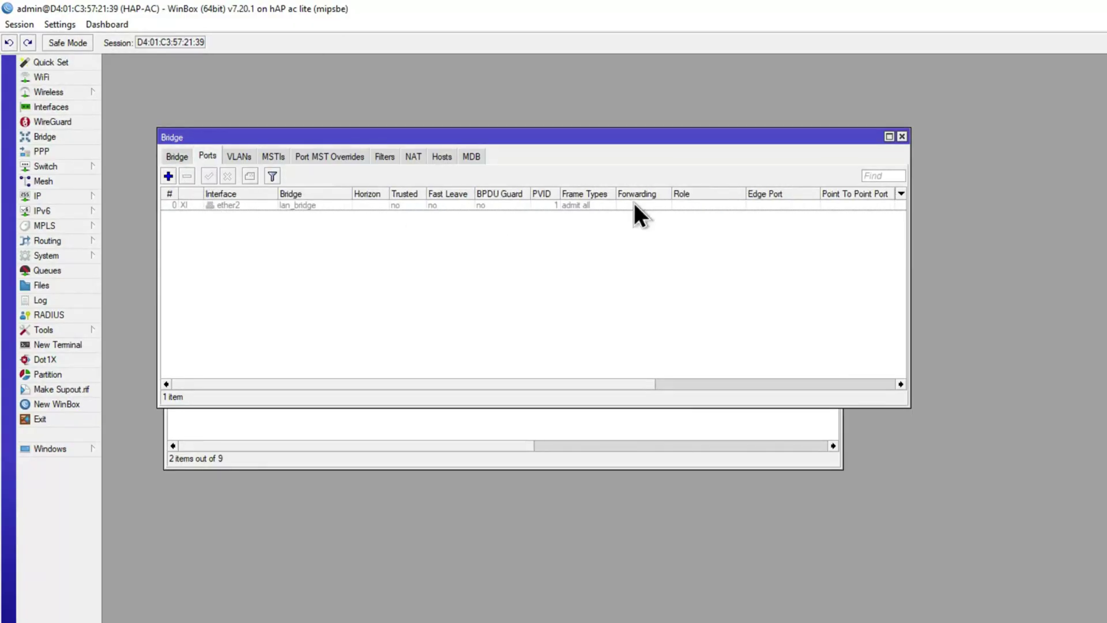
pyautogui.click(903, 136)
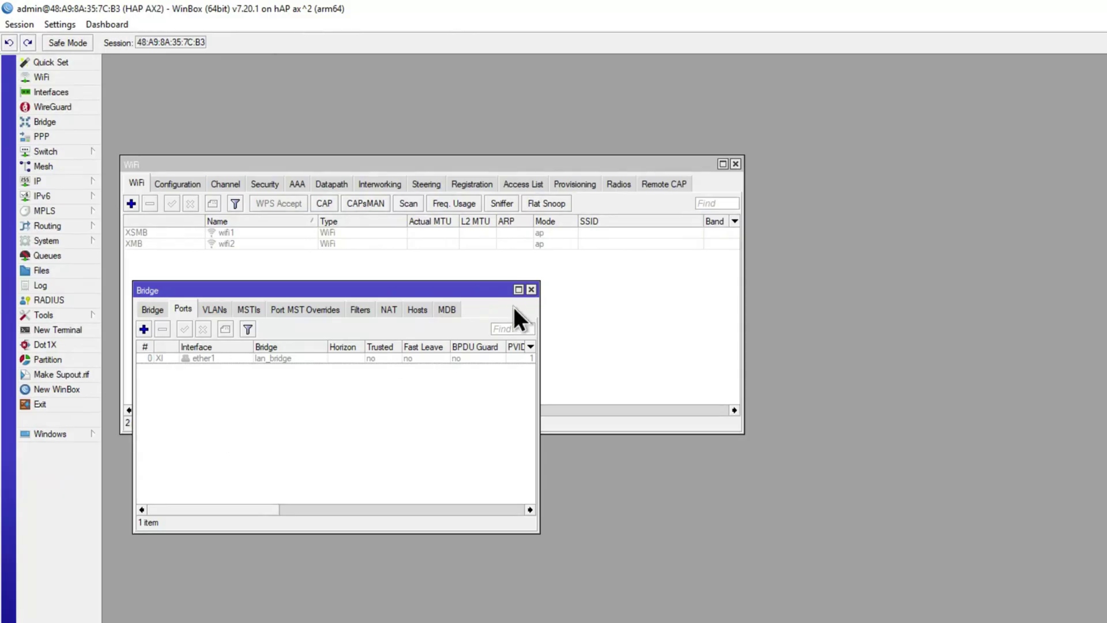
# - Close the Bridge window on the hAP ax^2 and set the wifi1 interface's mode to station bridge
pyautogui.click(530, 289)
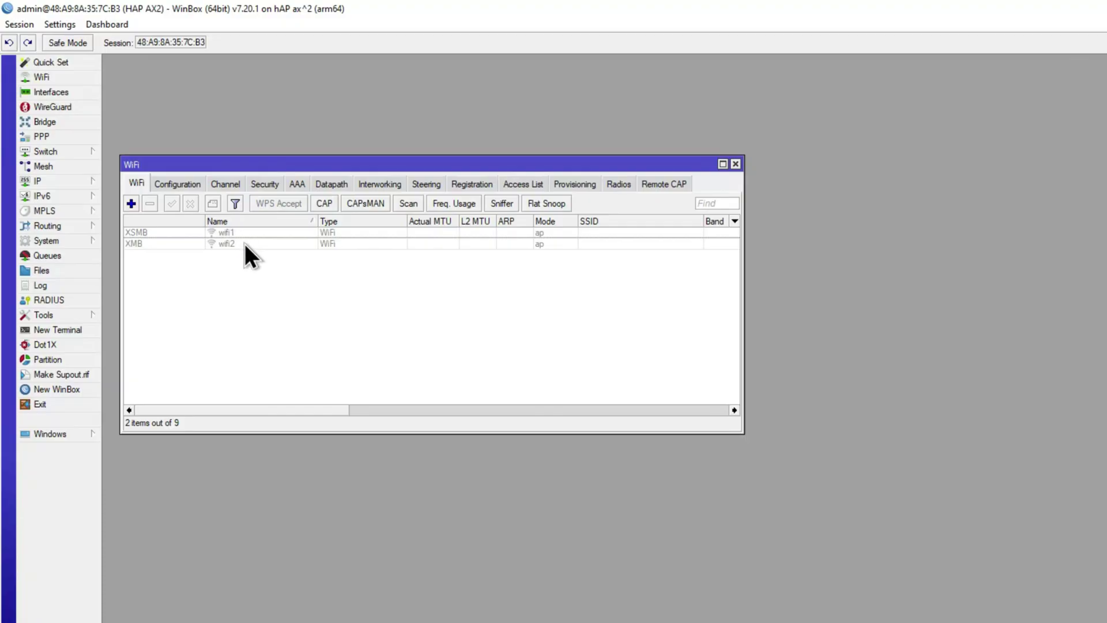
pyautogui.doubleClick(222, 233)
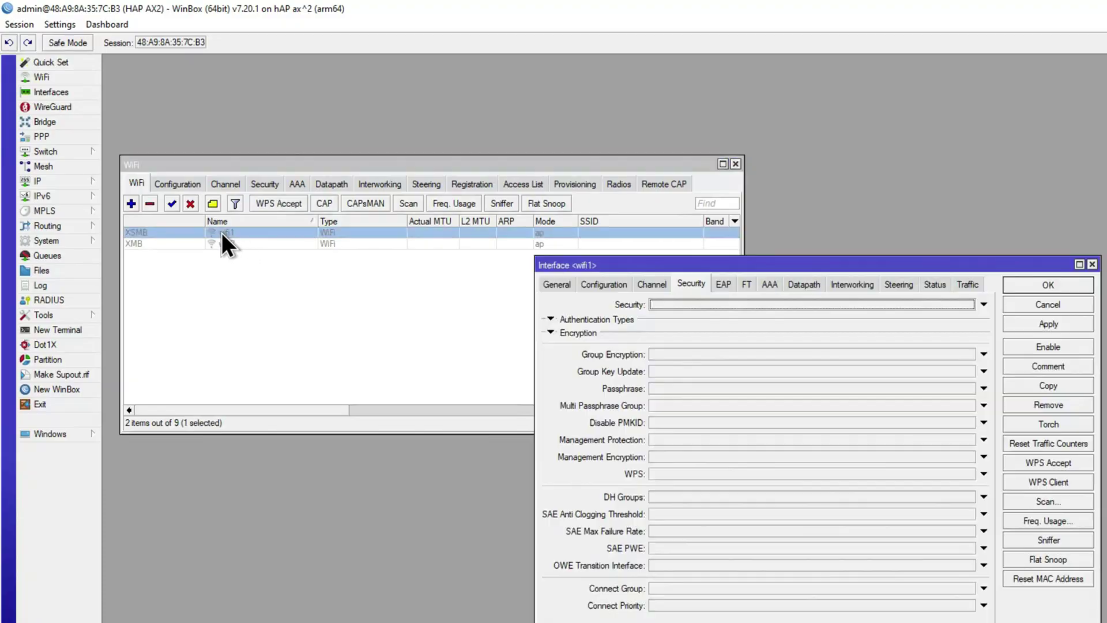
pyautogui.moveTo(590, 269); pyautogui.dragTo(254, 276)
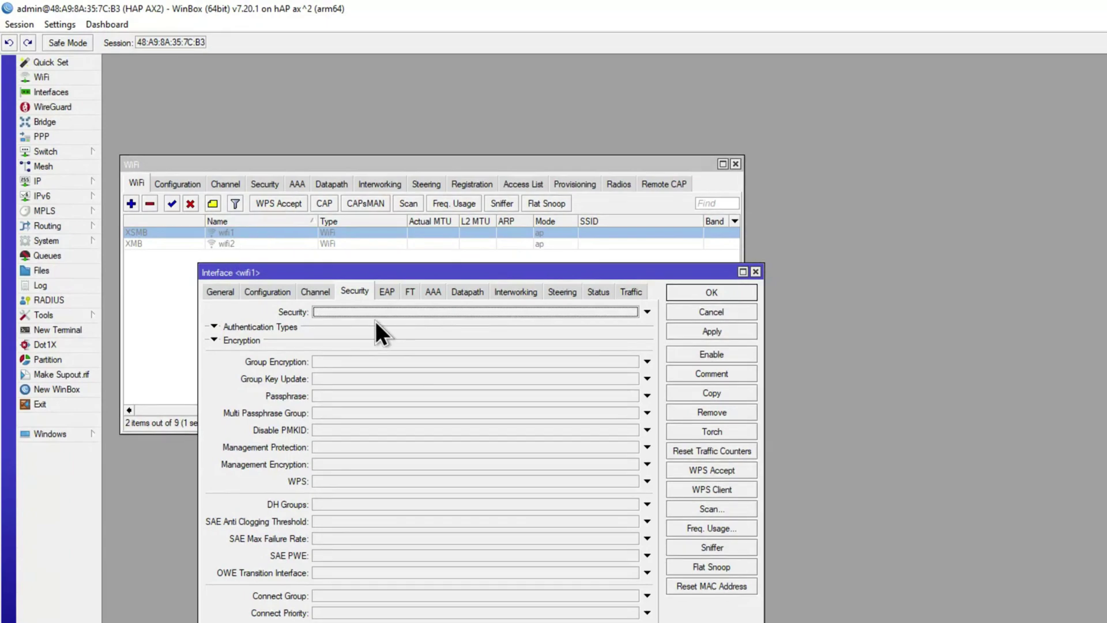
pyautogui.moveTo(290, 271); pyautogui.dragTo(238, 268)
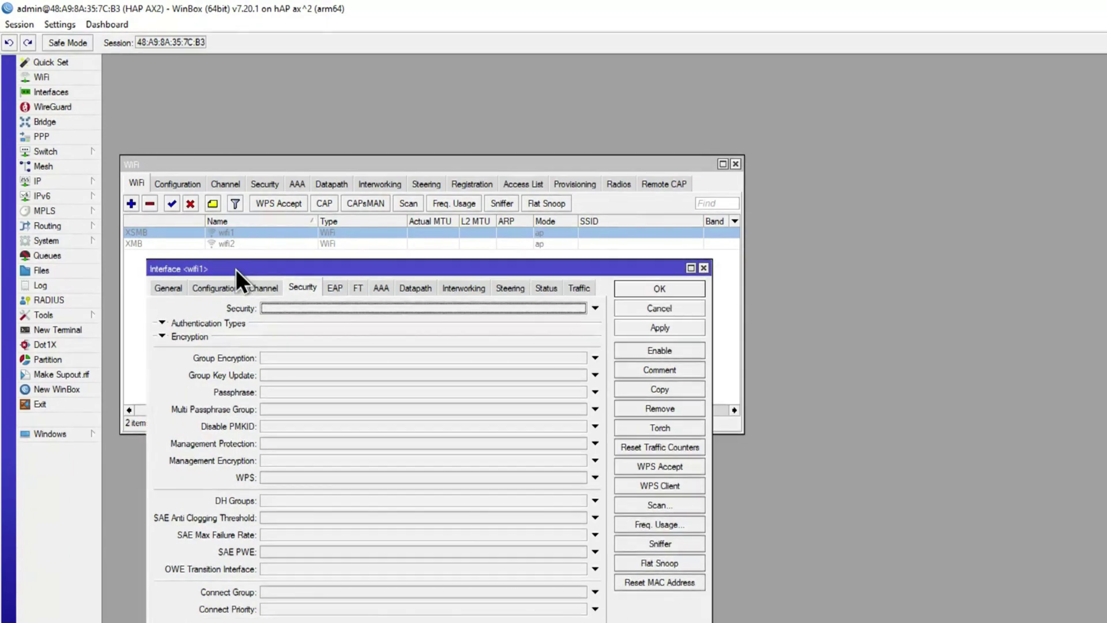
pyautogui.click(166, 283)
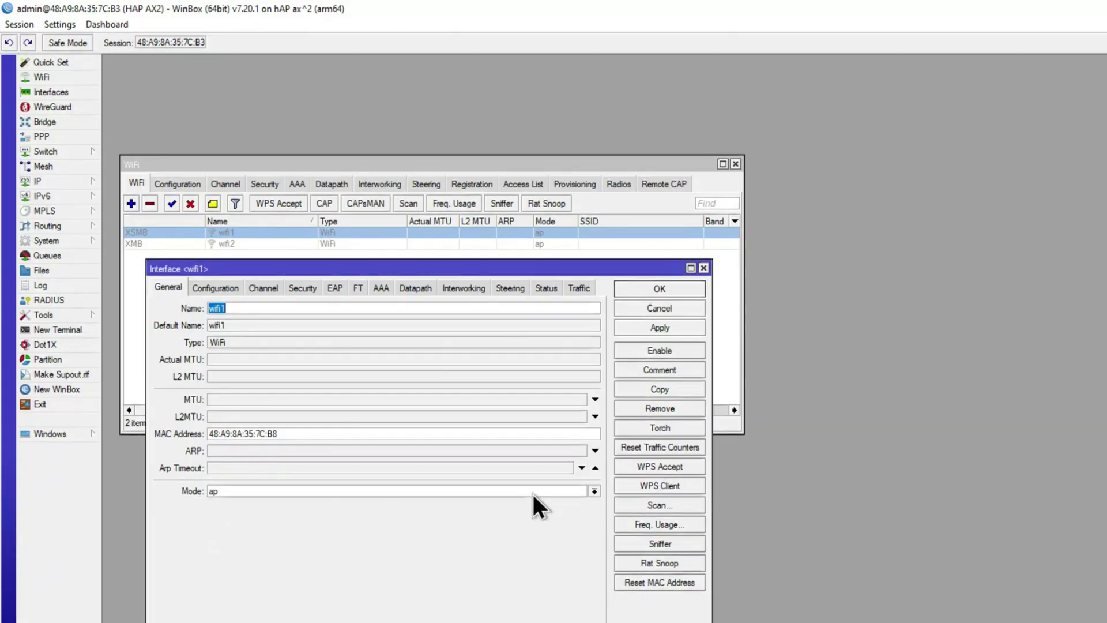
pyautogui.click(219, 490)
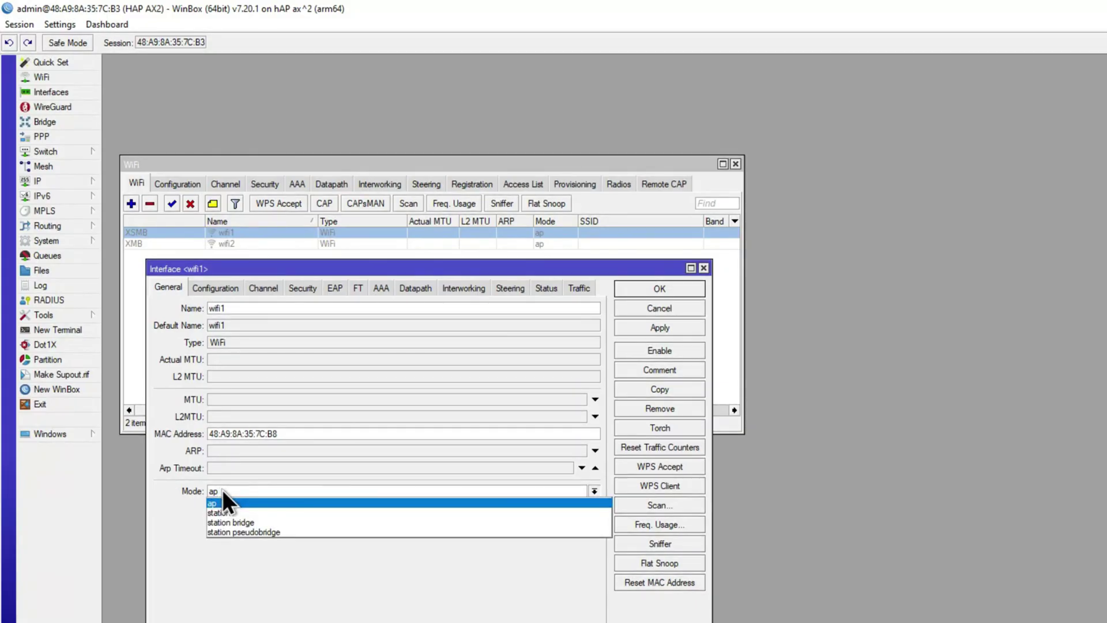
pyautogui.click(251, 522)
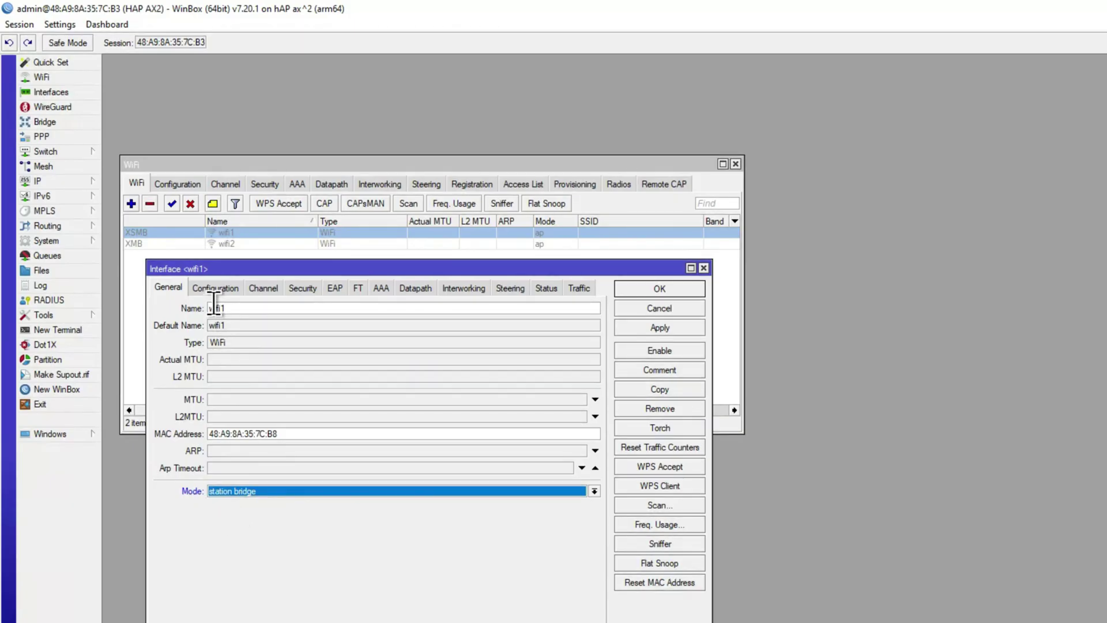
# - Scan for networks with wifi1, connect to the MikroTikMasters access point, and save the interface settings
pyautogui.click(656, 507)
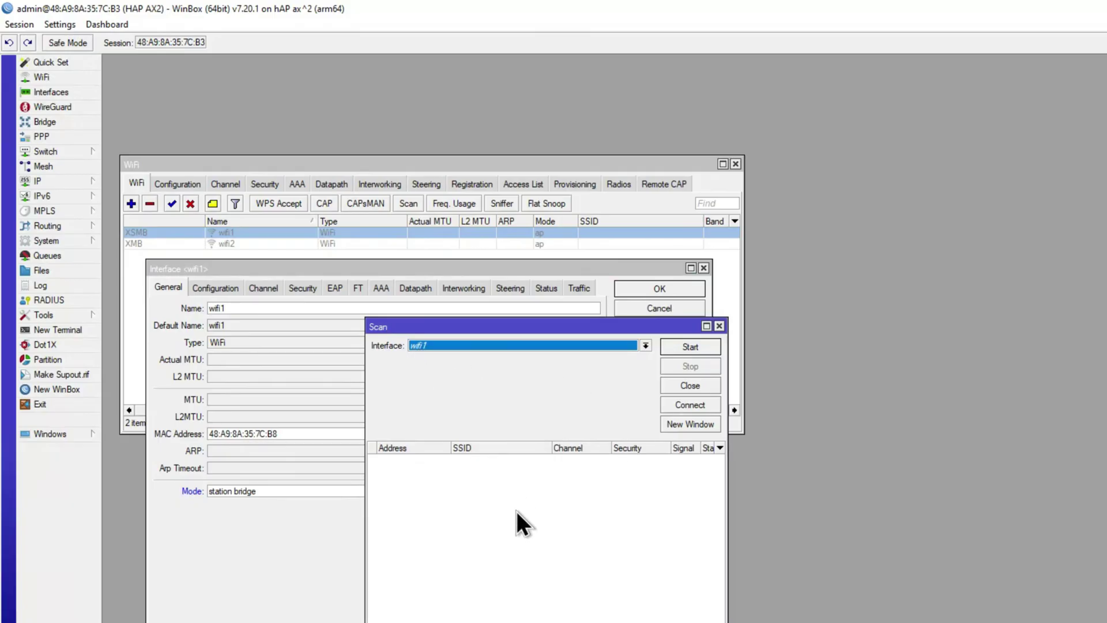
pyautogui.click(664, 349)
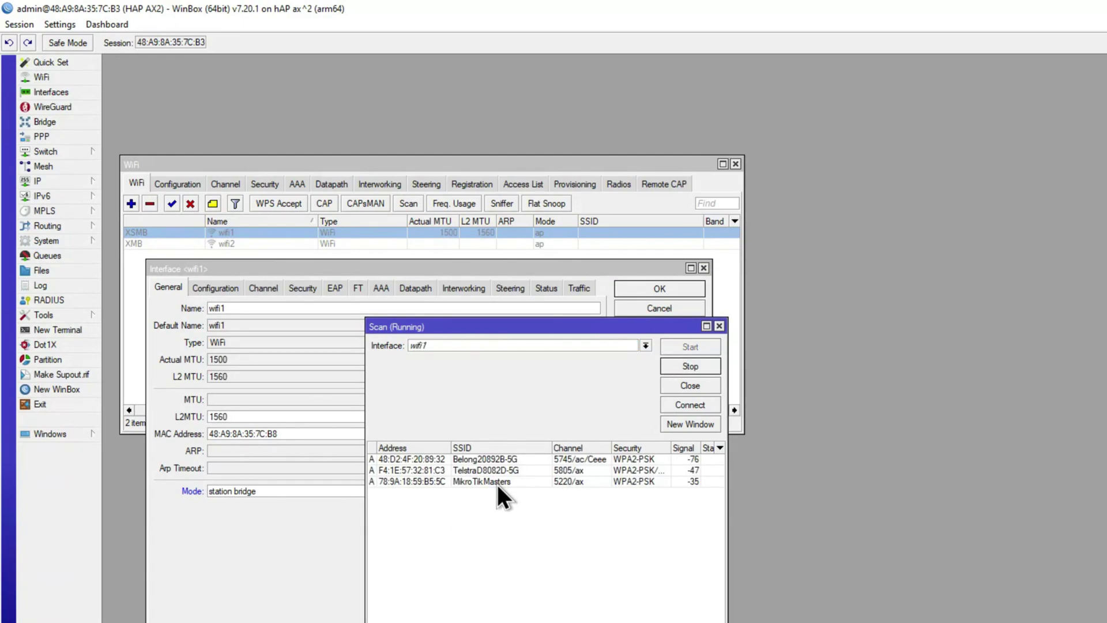
pyautogui.click(499, 483)
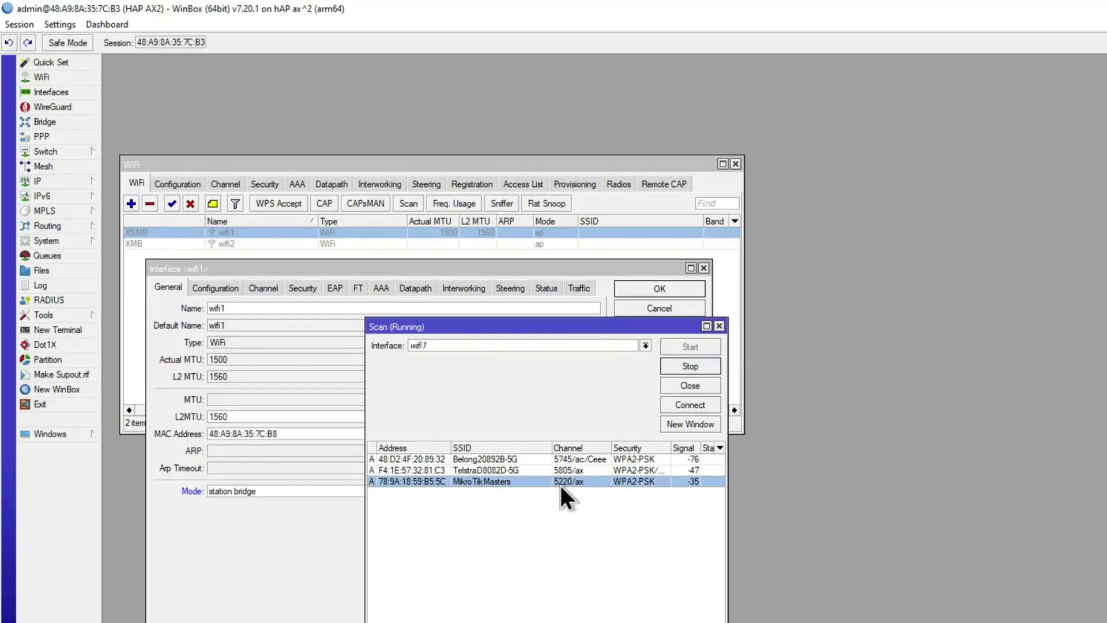
pyautogui.click(668, 404)
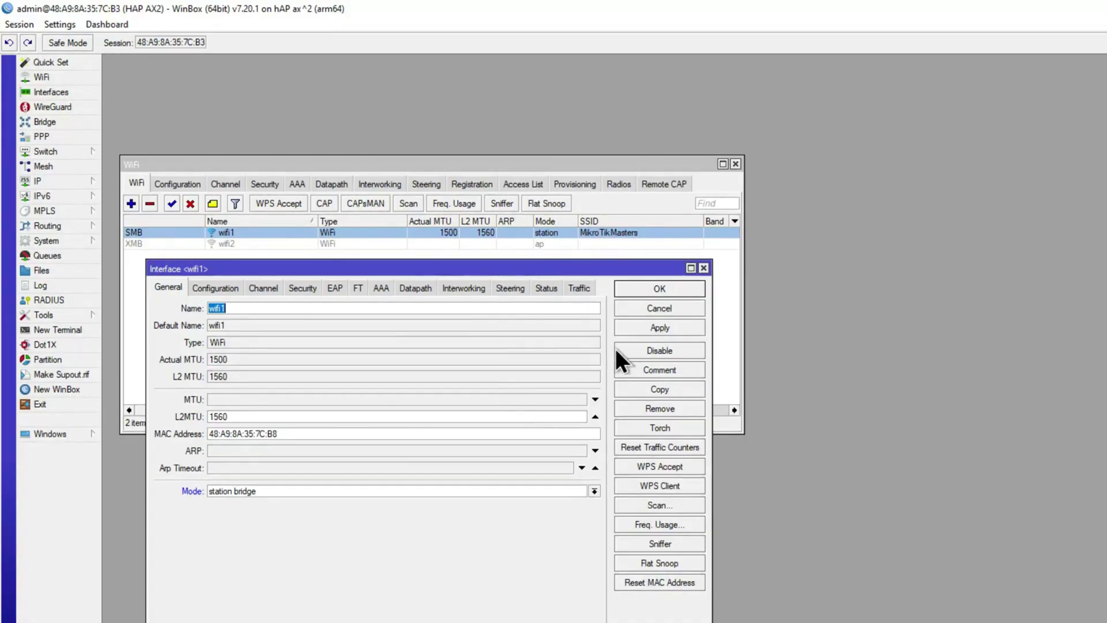
pyautogui.click(645, 291)
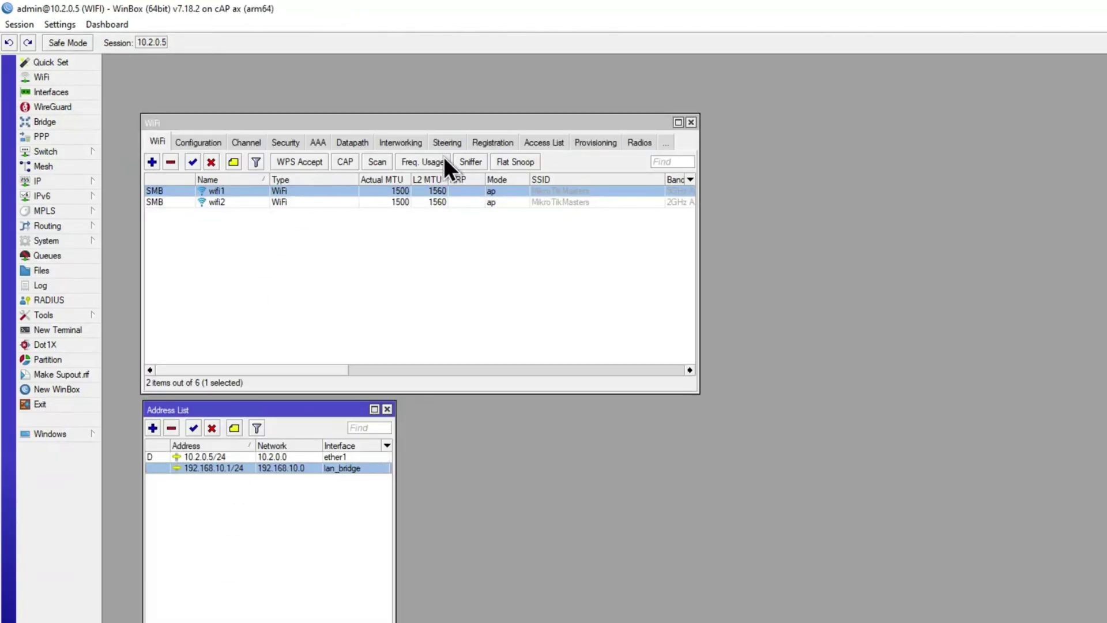
# - Check the cAP ax's wireless registrations and WiFi configuration entries, then return to its interface list
pyautogui.click(482, 135)
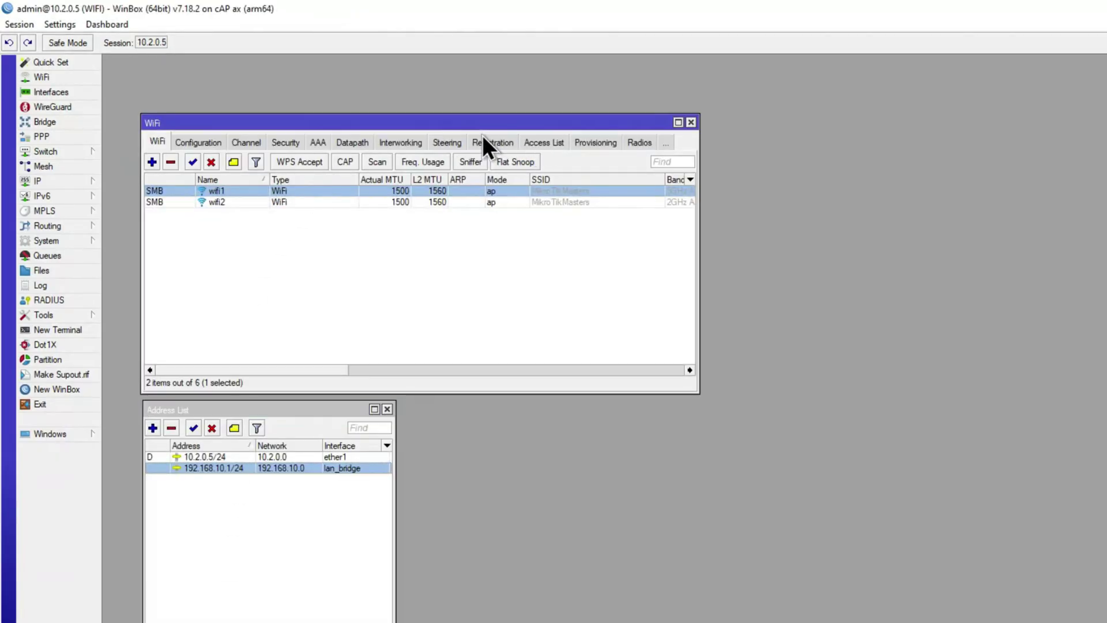
pyautogui.click(483, 140)
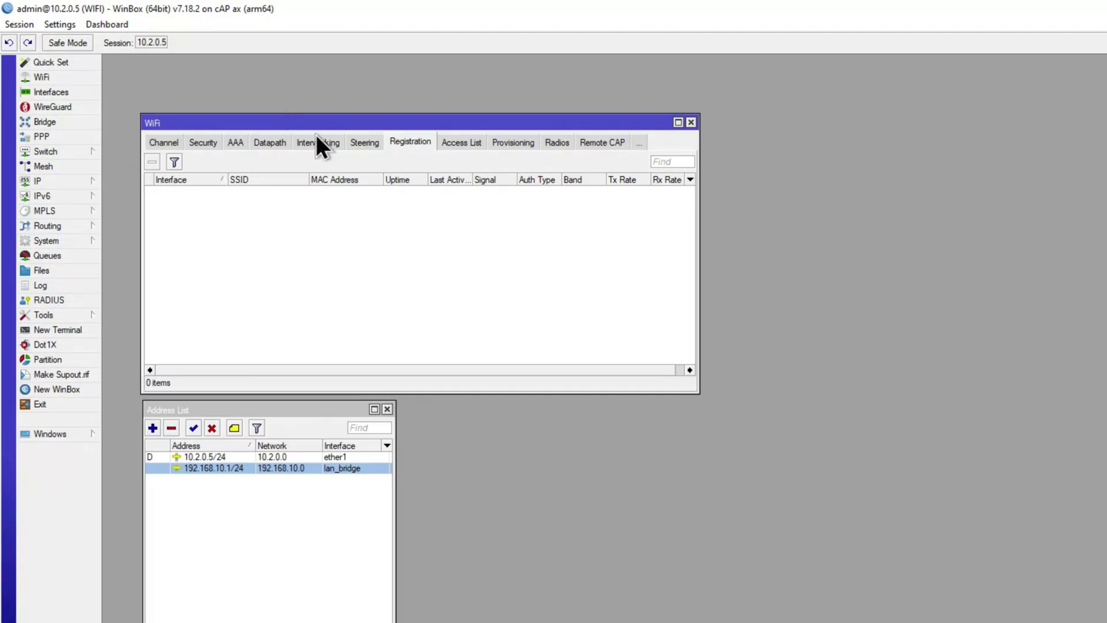
pyautogui.click(157, 144)
pyautogui.click(173, 143)
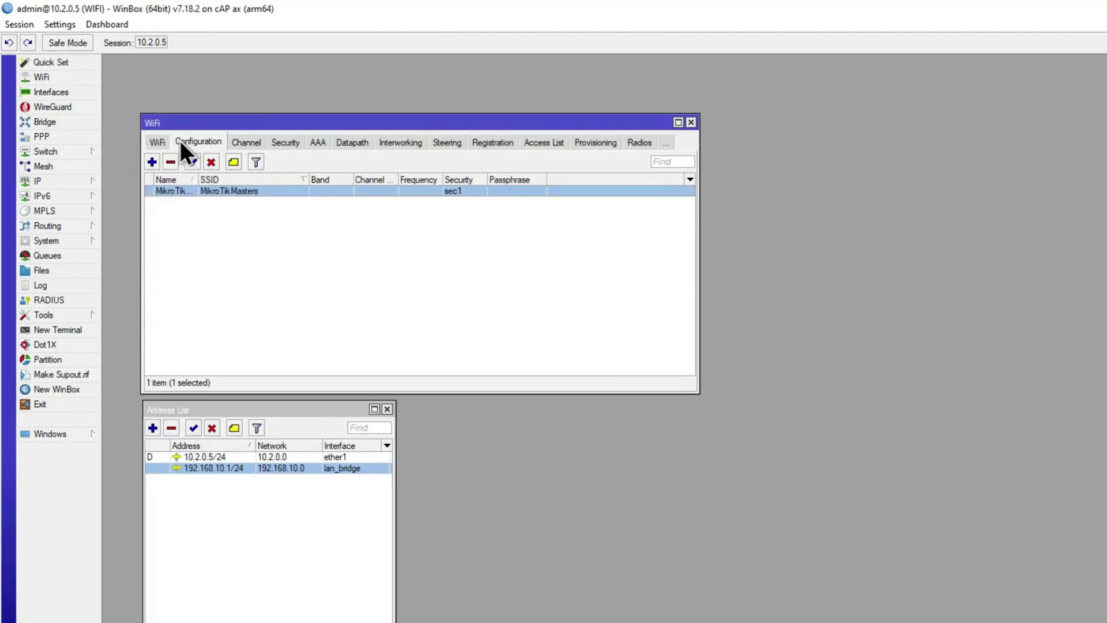
pyautogui.click(158, 144)
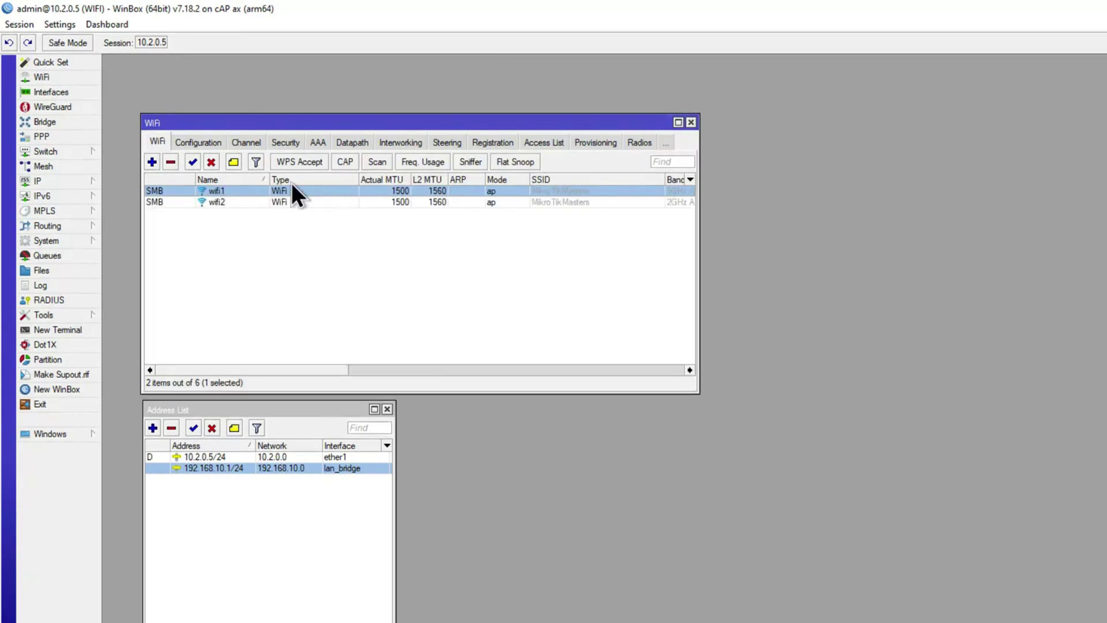
# - Examine the sec1 security profile on the cAP ax, close it, and return to the WiFi interface list
pyautogui.click(285, 143)
pyautogui.doubleClick(232, 192)
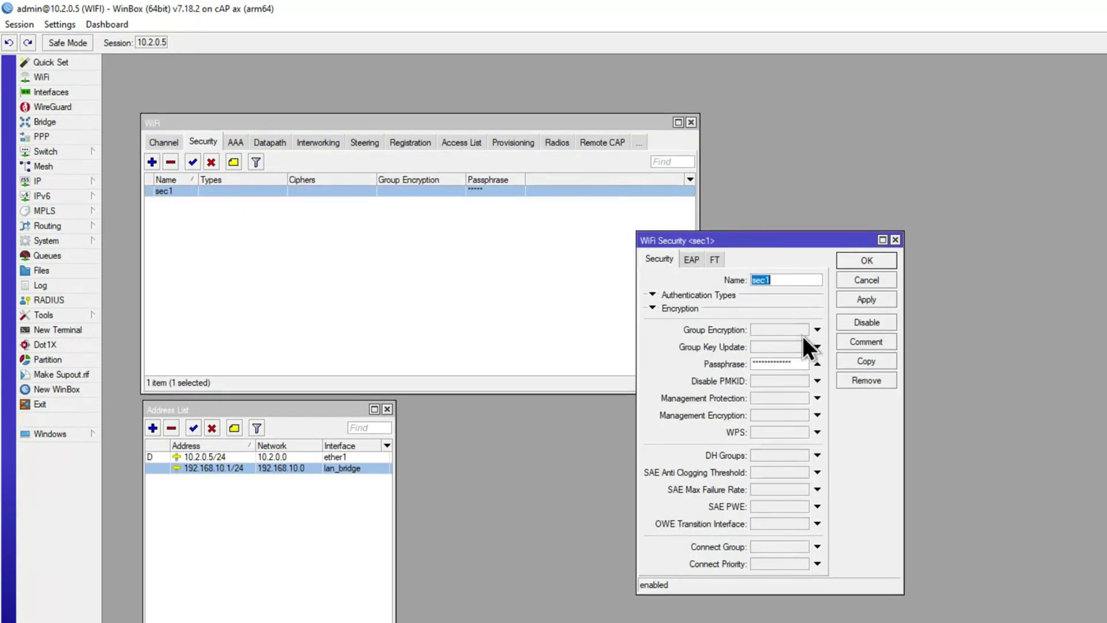
pyautogui.click(867, 261)
pyautogui.click(151, 141)
pyautogui.click(150, 138)
pyautogui.click(150, 138)
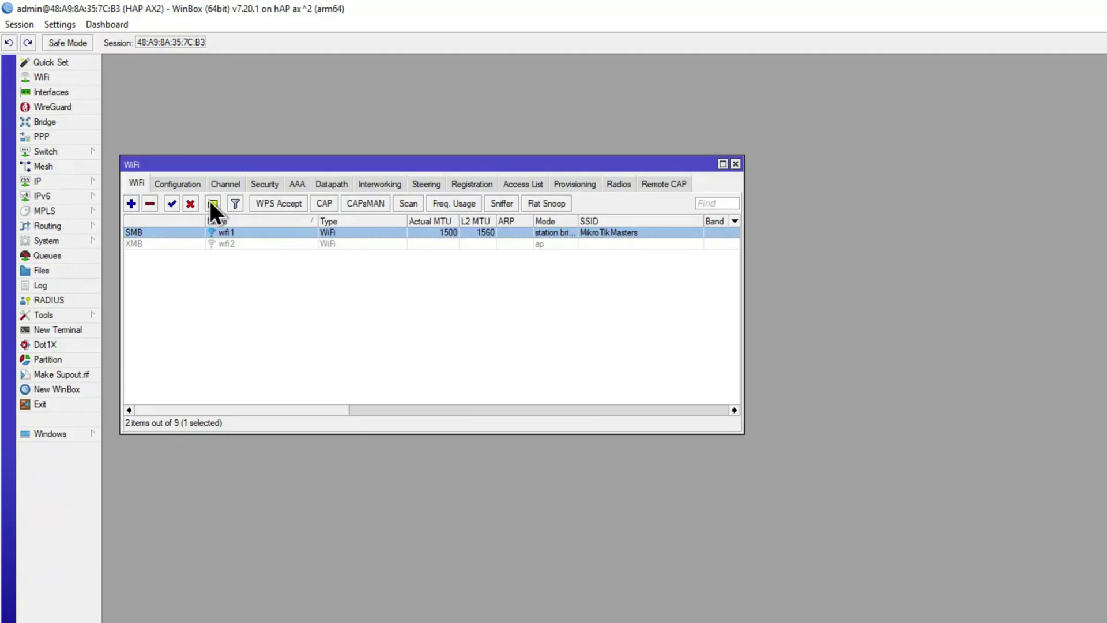
# - Enter the Wi-Fi passphrase for wifi1 on the hAP ax^2, save it, and check the client registration on the cAP ax
pyautogui.doubleClick(172, 231)
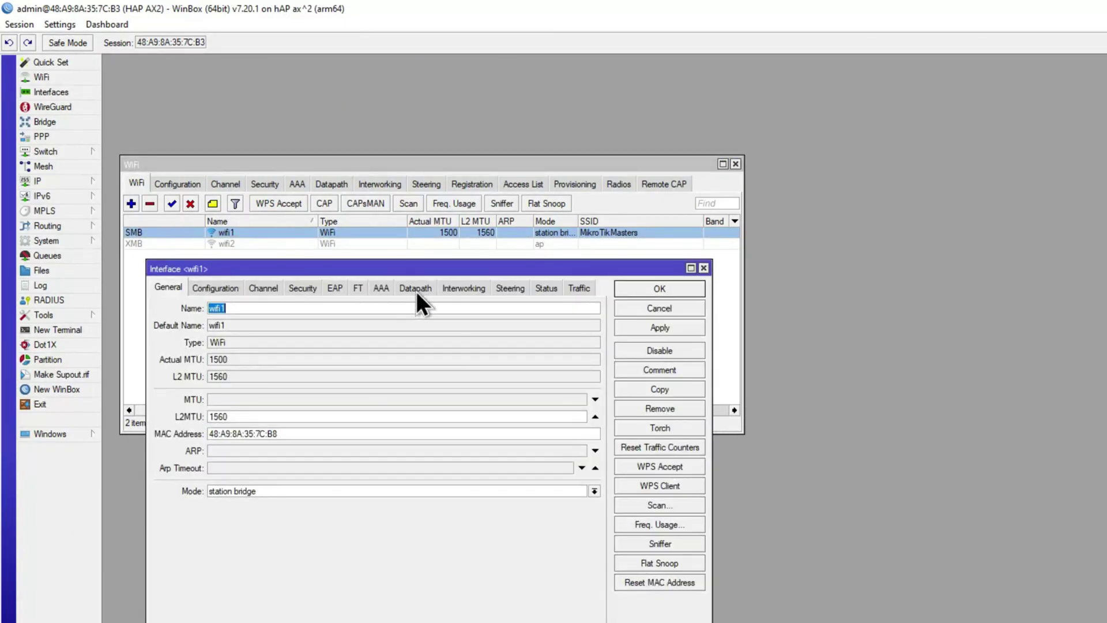
pyautogui.click(288, 285)
pyautogui.click(275, 395)
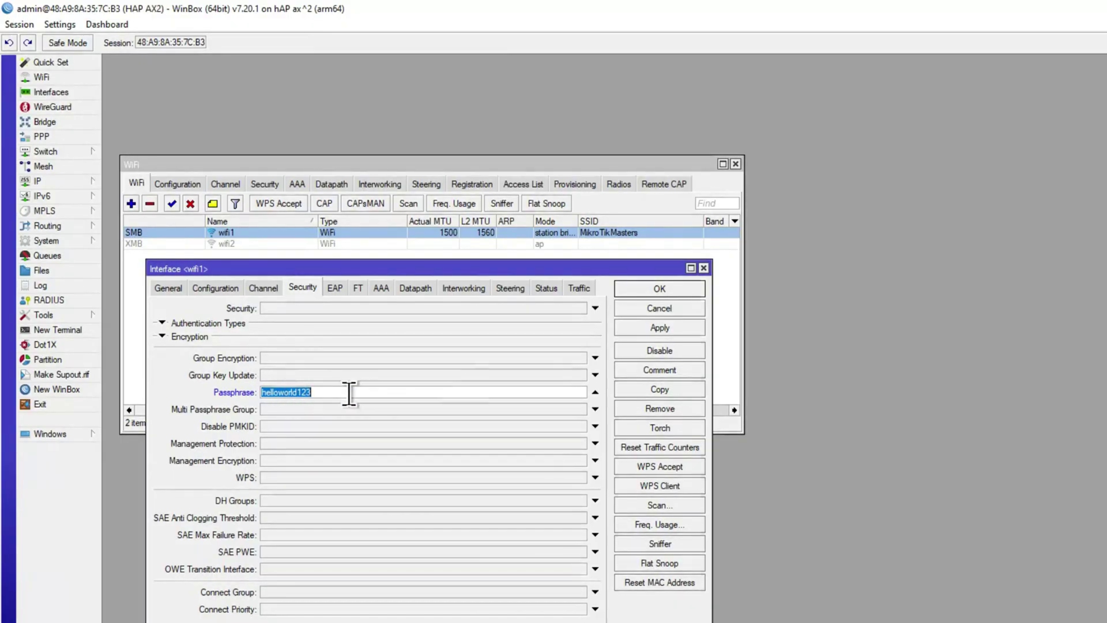
pyautogui.click(674, 326)
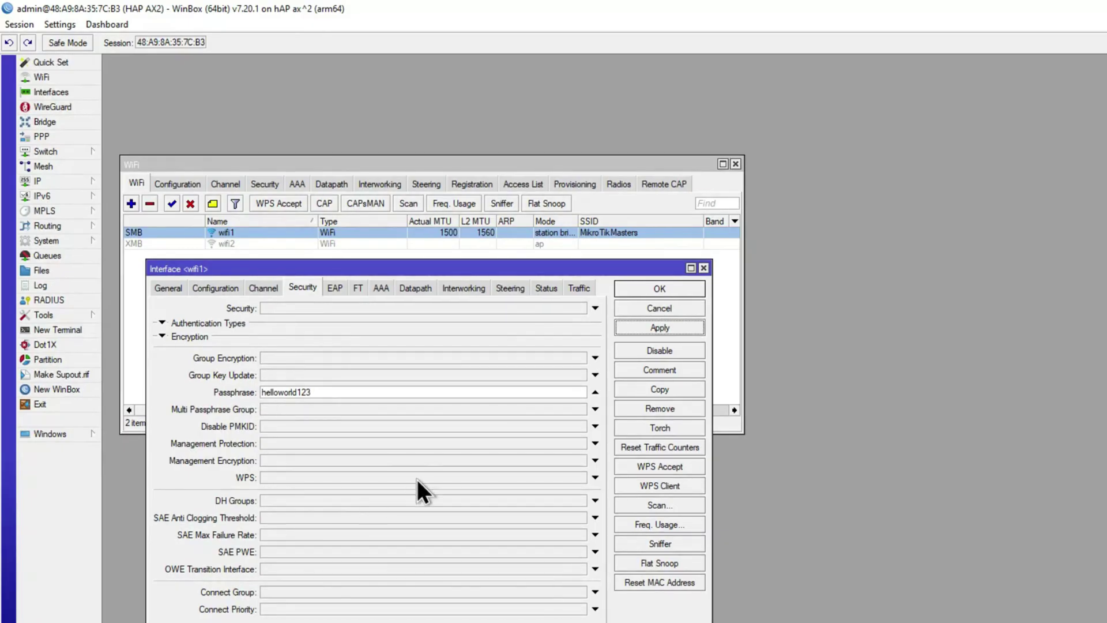
pyautogui.click(660, 290)
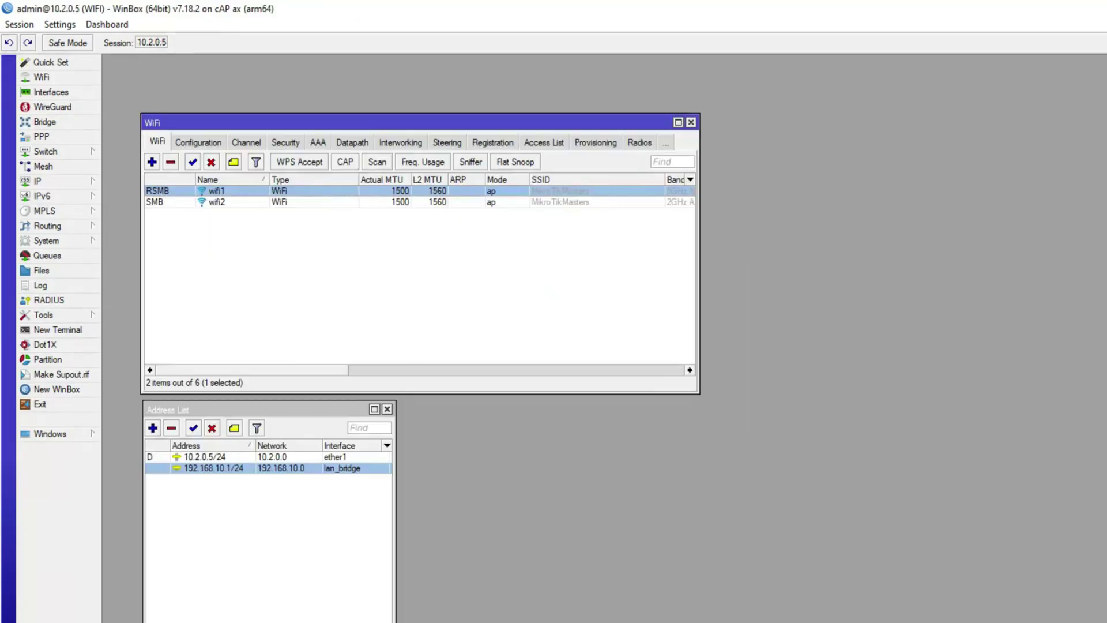
pyautogui.click(485, 142)
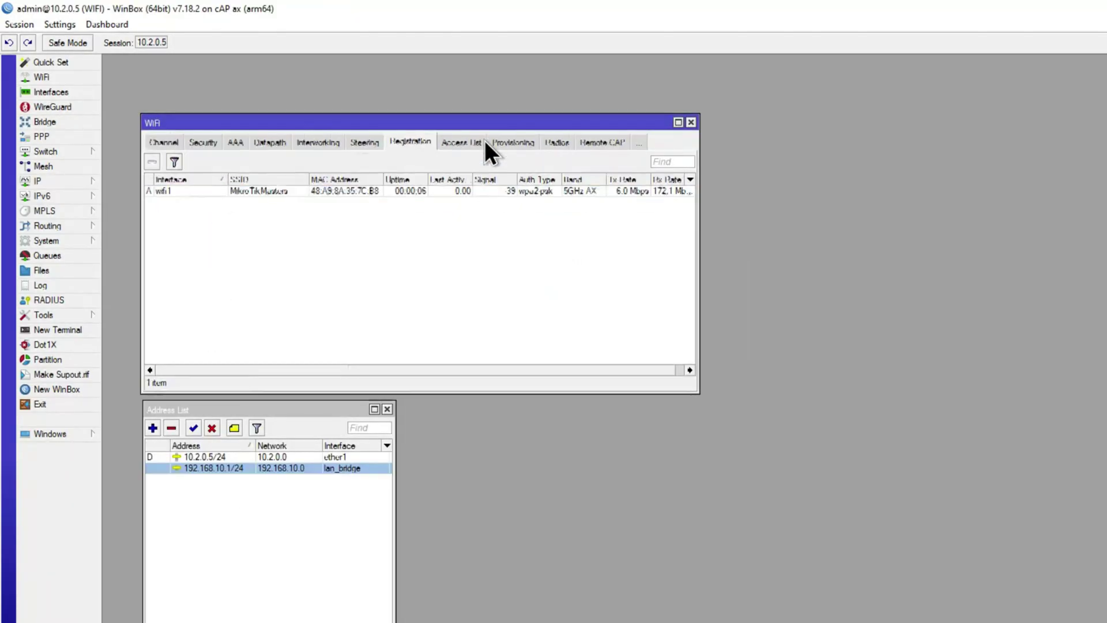
pyautogui.click(255, 192)
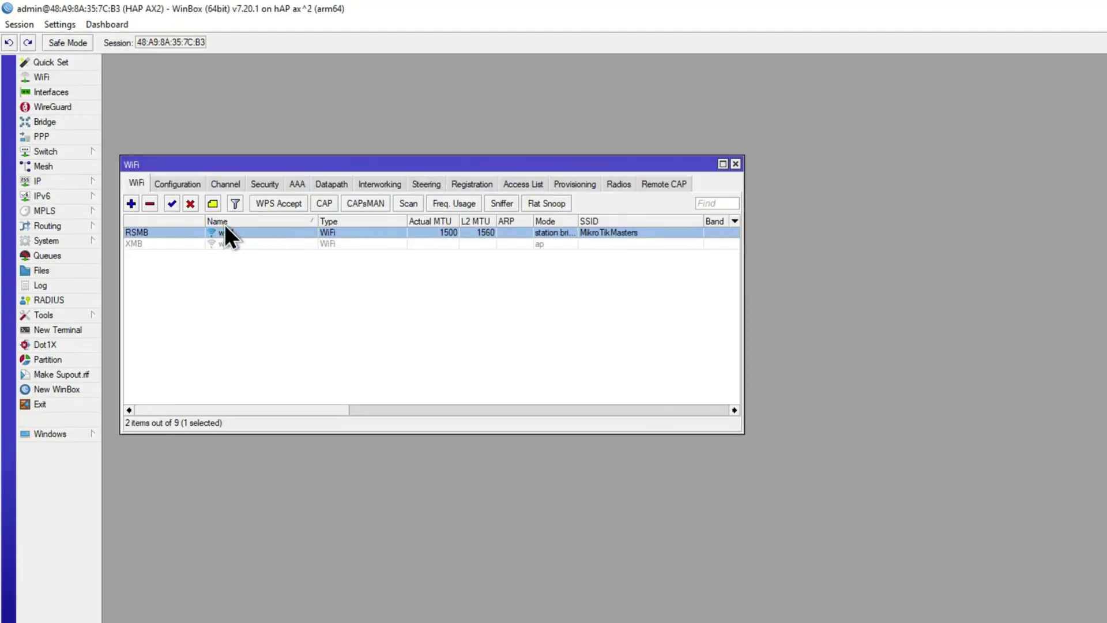
# - Enable the ether1 bridge port on the hAP ax^2
pyautogui.click(42, 122)
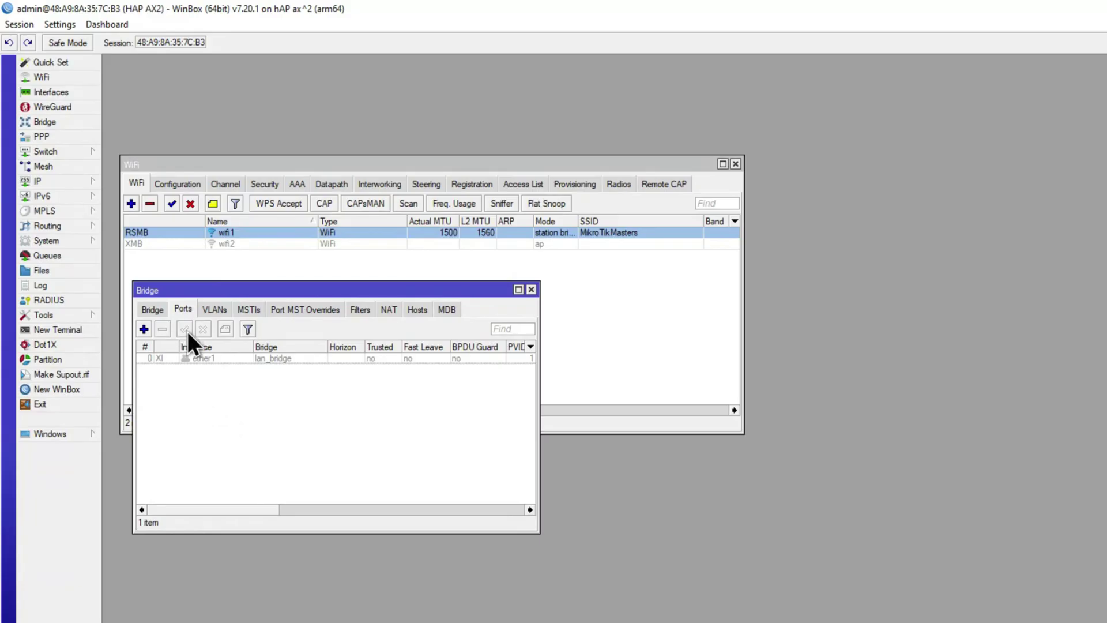
pyautogui.click(204, 360)
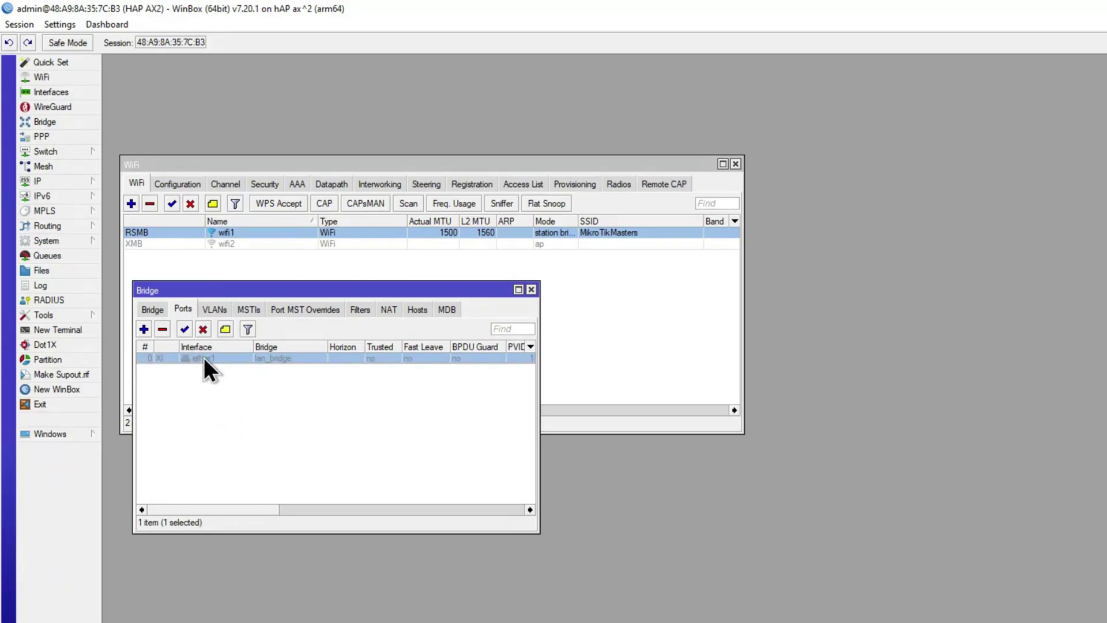
pyautogui.click(184, 329)
# - Add wifi1 as a new port of lan_bridge on the hAP ax^2
pyautogui.click(144, 330)
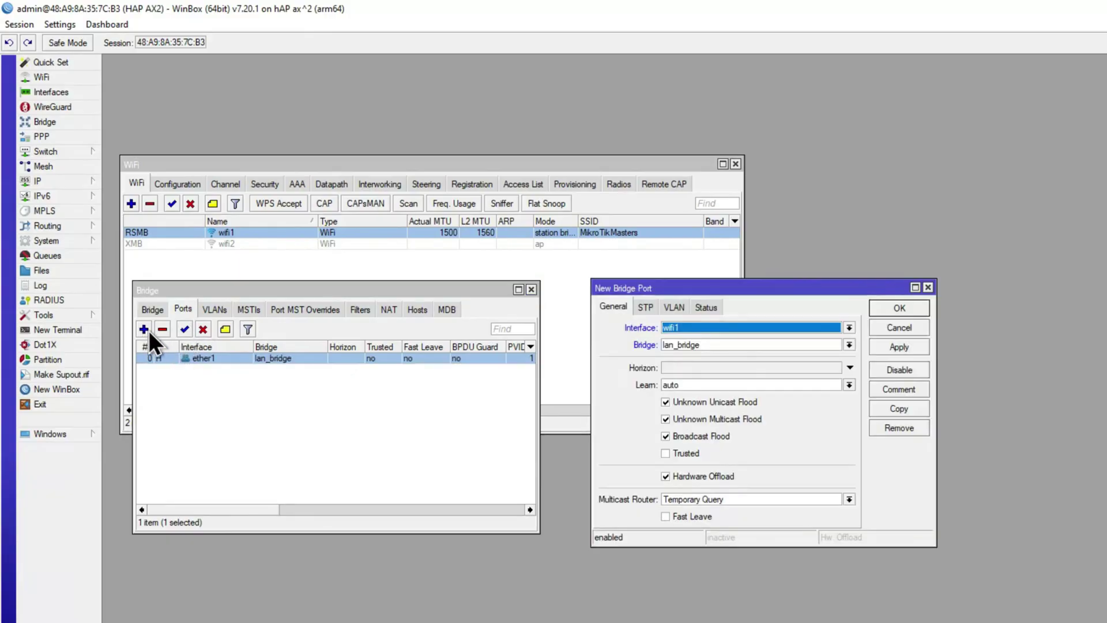
pyautogui.click(704, 328)
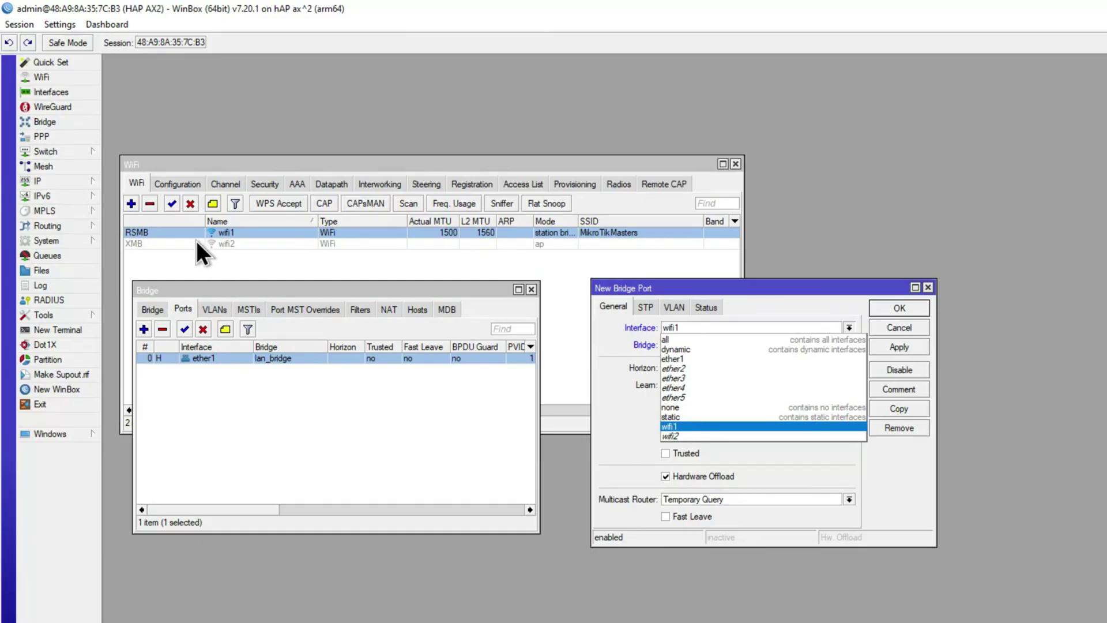
pyautogui.click(760, 428)
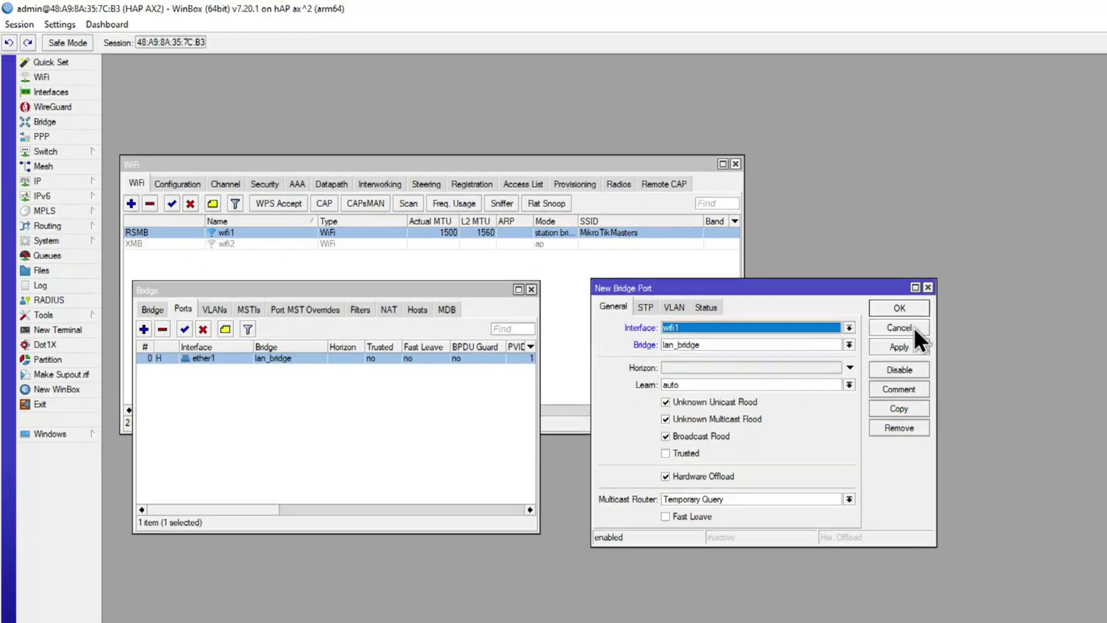
pyautogui.click(901, 310)
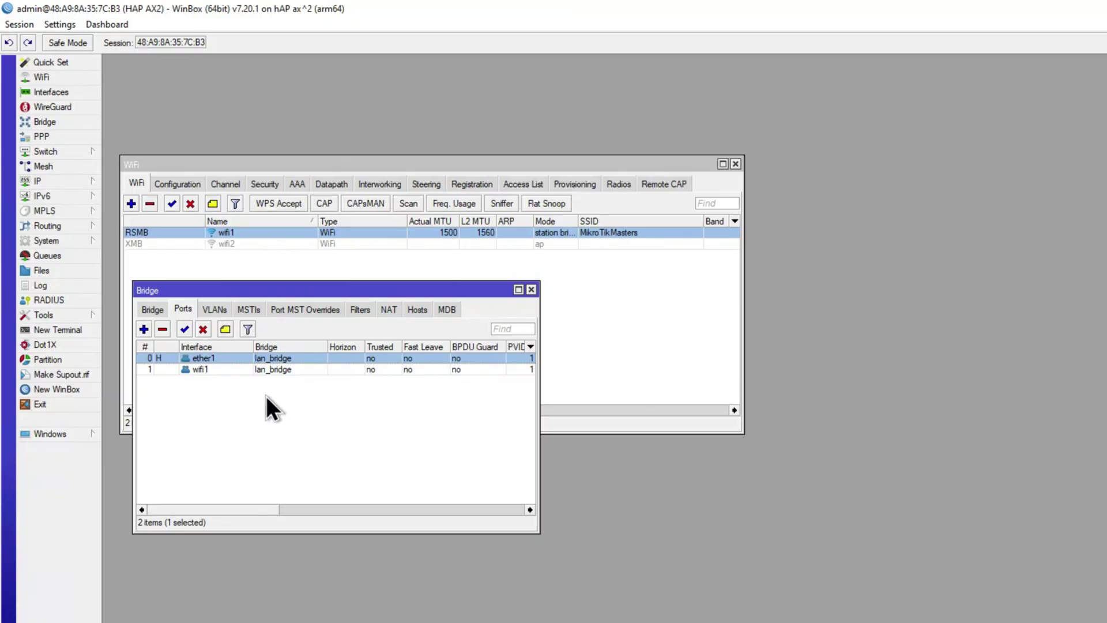
# - Switch to the Command Prompt, run ipconfig, and examine the Ethernet 3 adapter's IPv4 address
pyautogui.hotkey('alt', 'Tab')
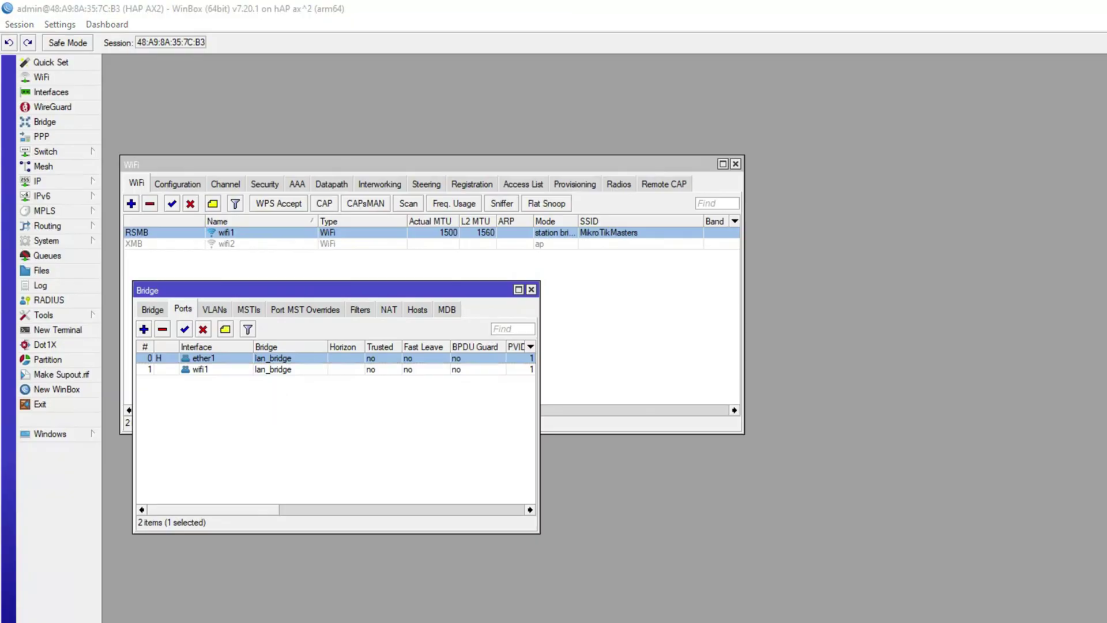
pyautogui.press('Return')
pyautogui.press('Return')
pyautogui.press('Return')
pyautogui.press('Return')
pyautogui.write('ipconfig')
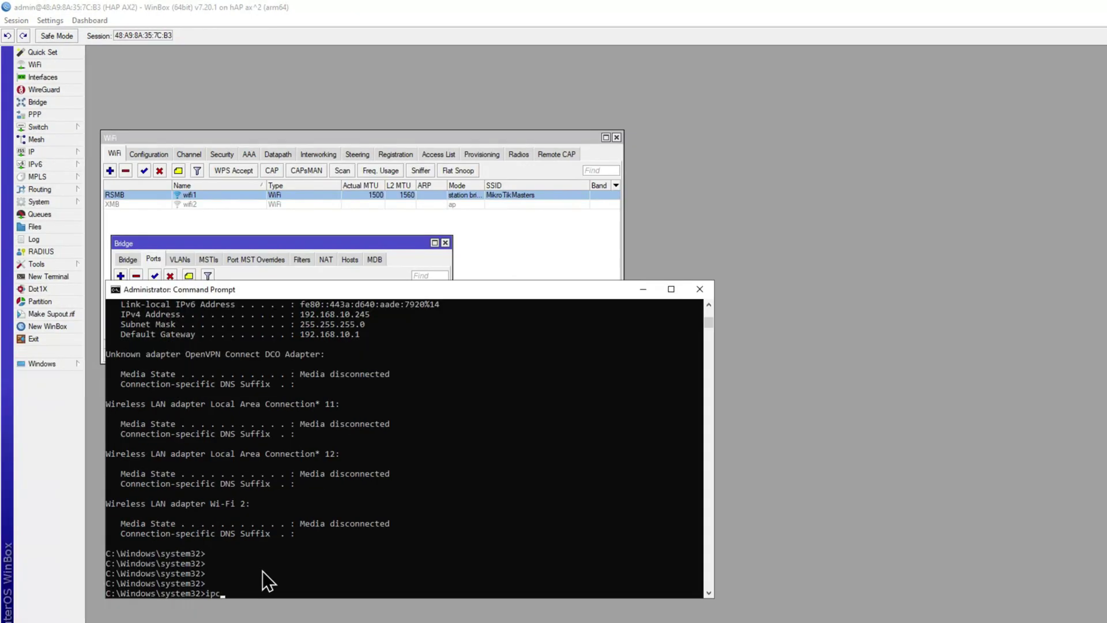
pyautogui.press('Return')
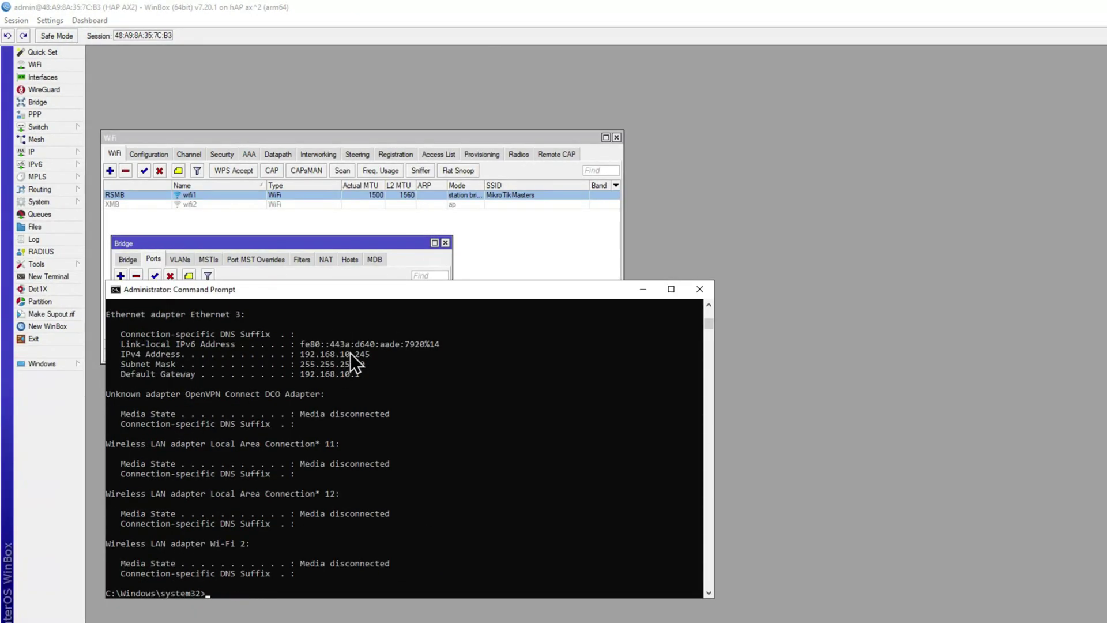
pyautogui.moveTo(300, 355); pyautogui.dragTo(362, 359)
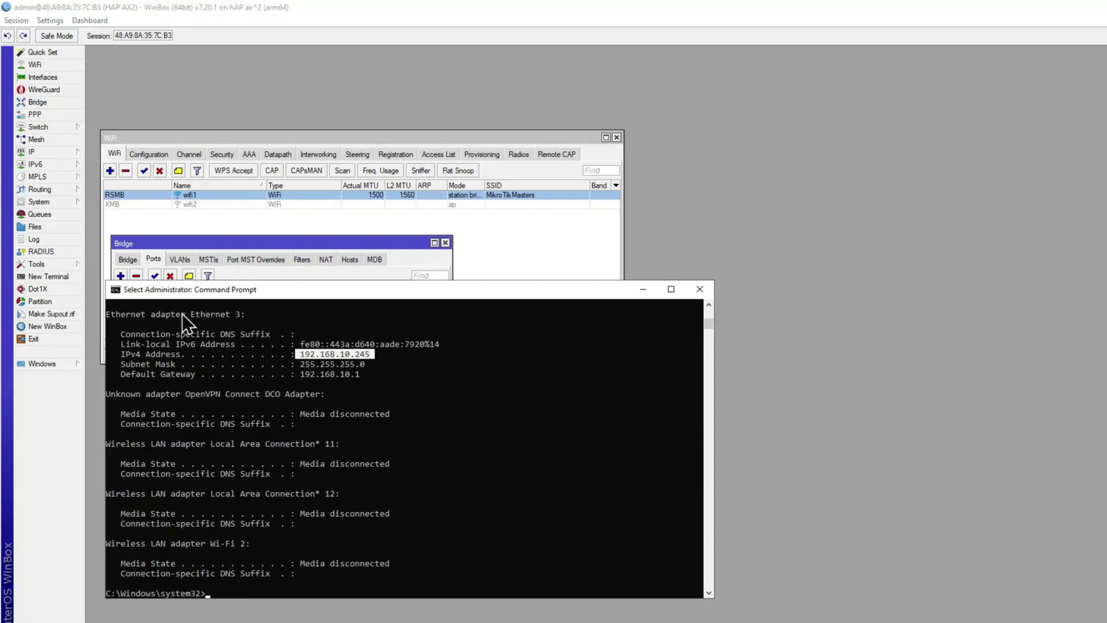
pyautogui.moveTo(229, 292); pyautogui.dragTo(217, 352)
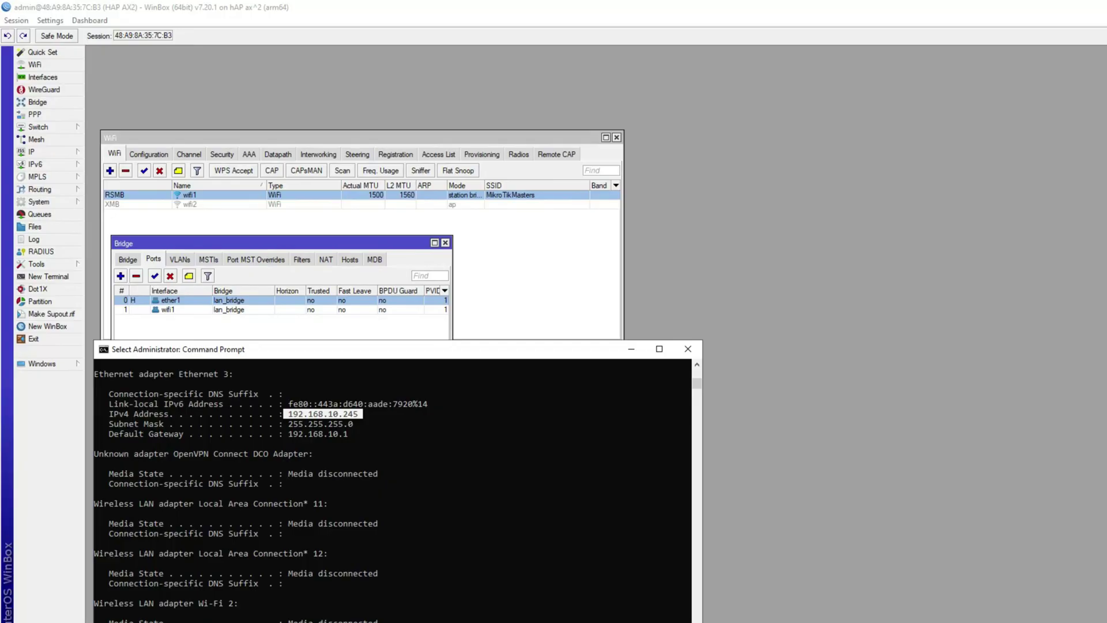
# - Switch to the cAP ax session, examine the DHCP server's leases for the PC and the hAP ax^2, and close the window
pyautogui.click(173, 594)
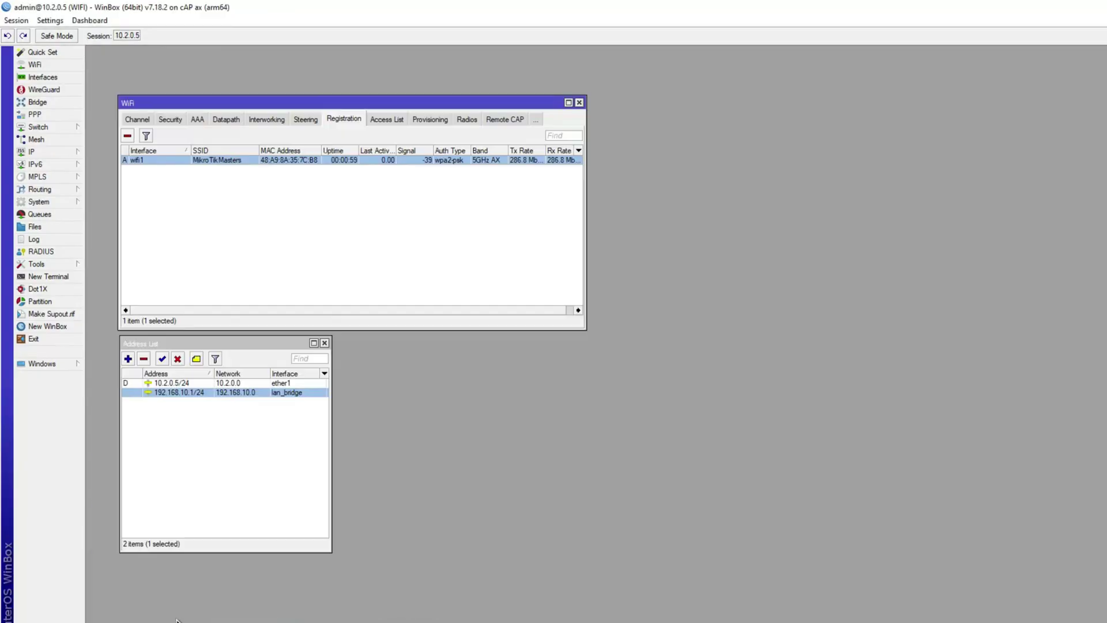
pyautogui.click(33, 151)
pyautogui.click(118, 215)
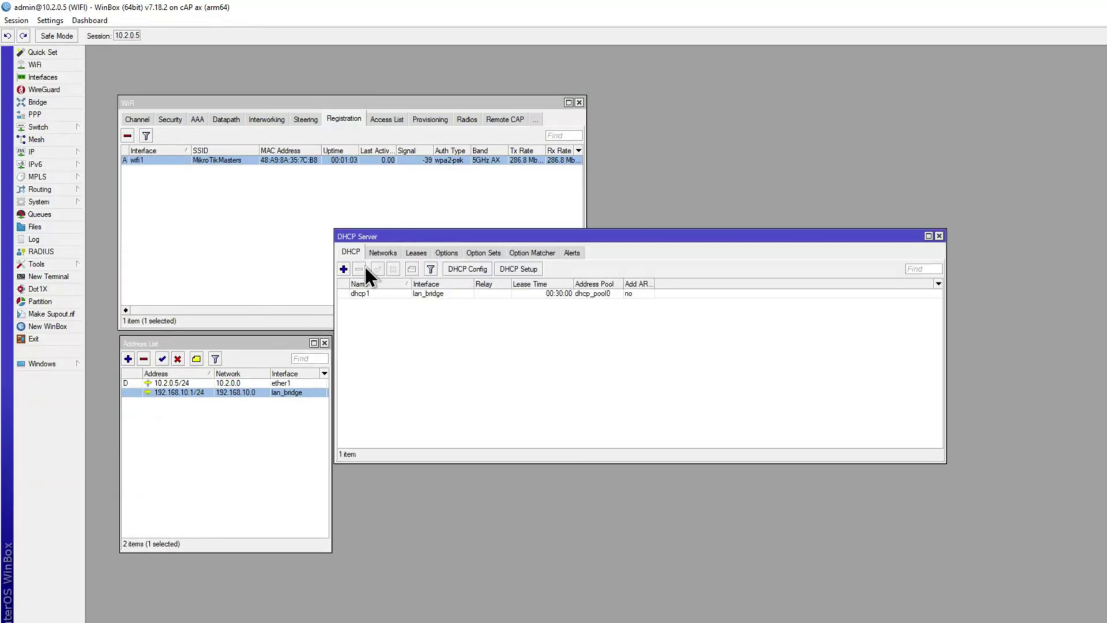
pyautogui.moveTo(376, 236); pyautogui.dragTo(139, 156)
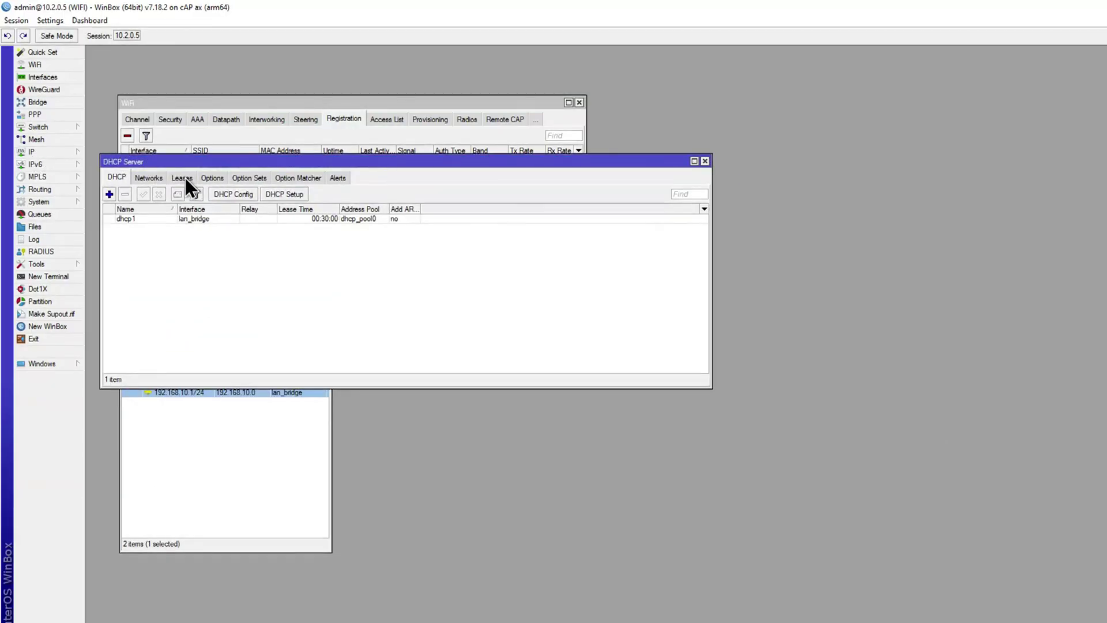
pyautogui.click(184, 178)
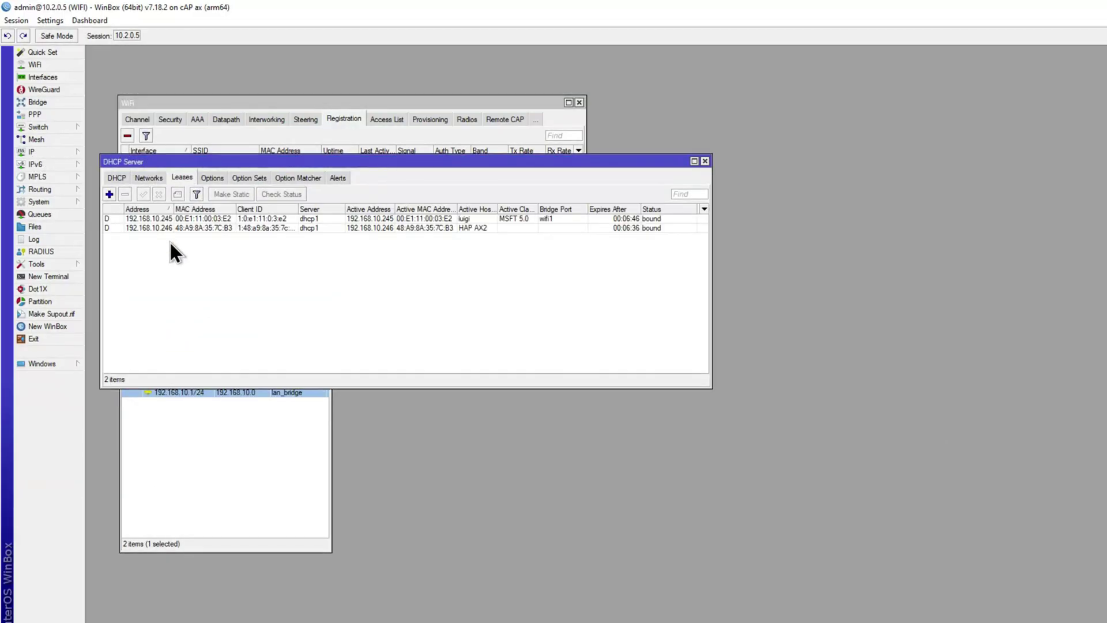
pyautogui.click(487, 228)
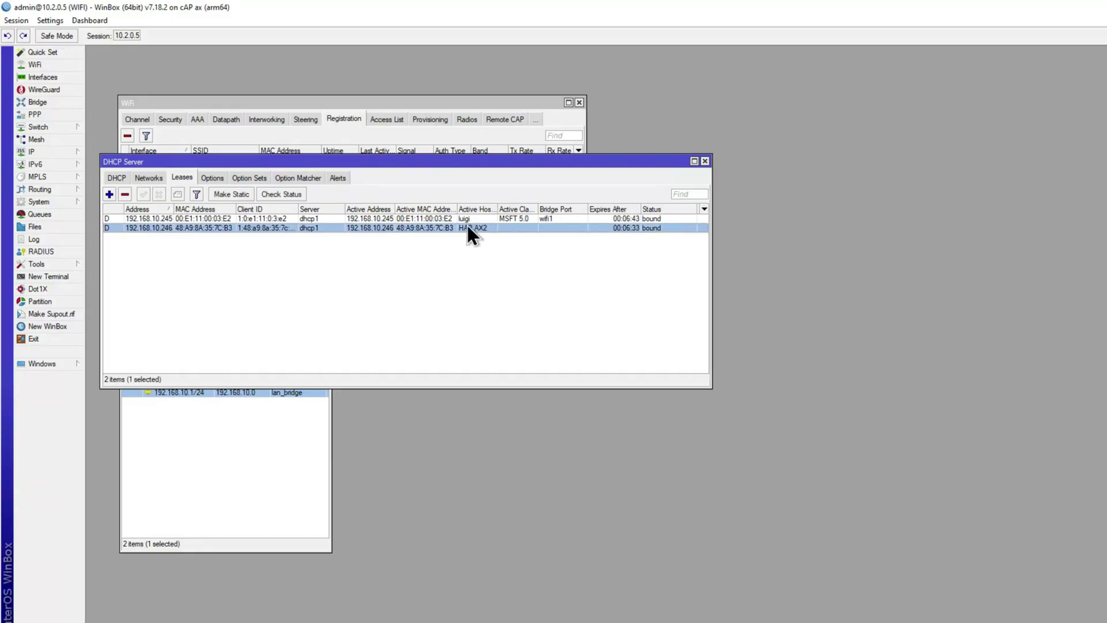
pyautogui.click(498, 219)
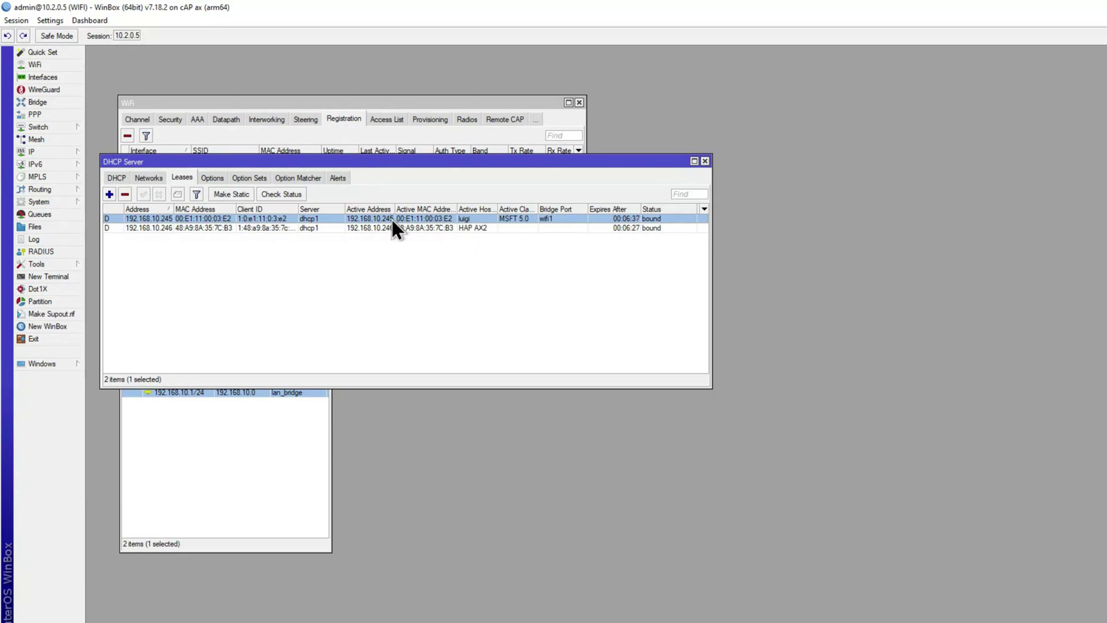
pyautogui.click(705, 161)
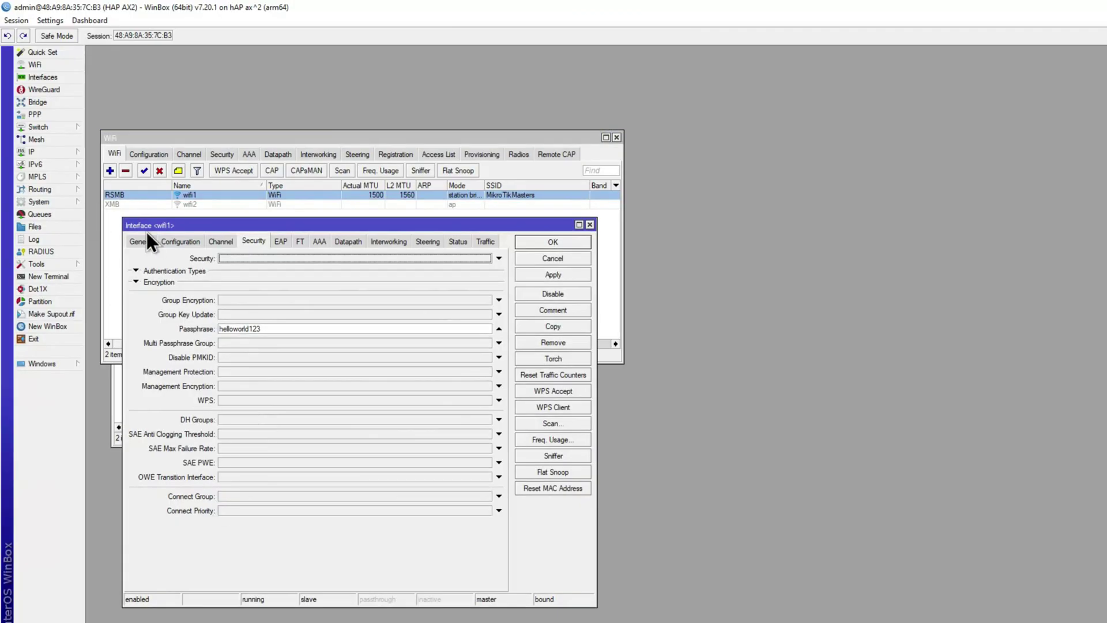
# - Review the available modes in wifi1's general settings on the hAP ax^2, keeping station bridge selected
pyautogui.click(147, 241)
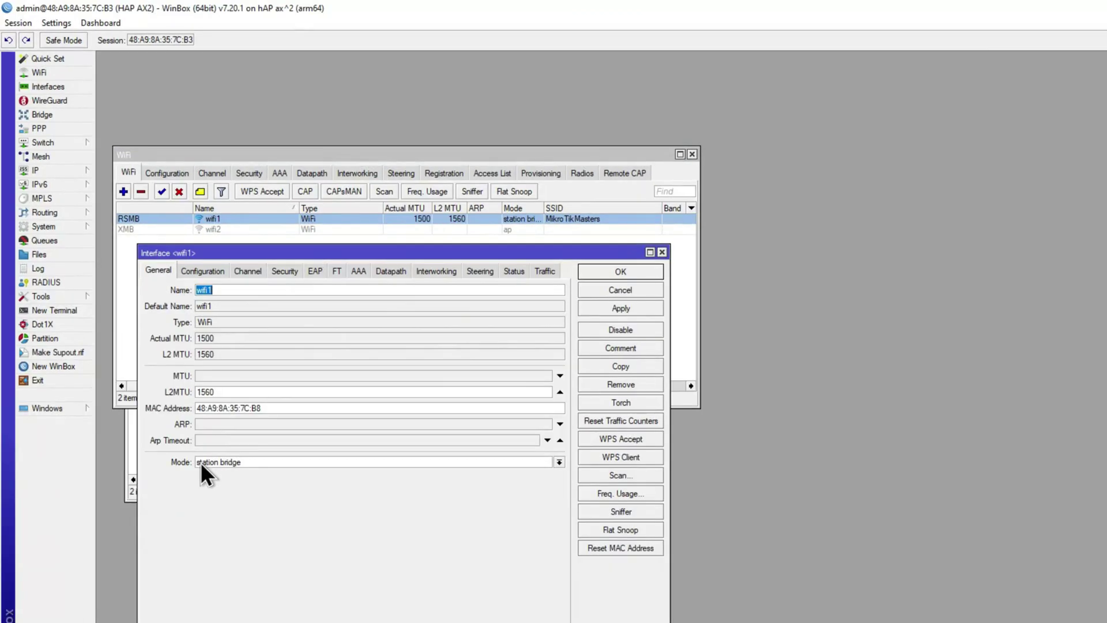
pyautogui.click(204, 465)
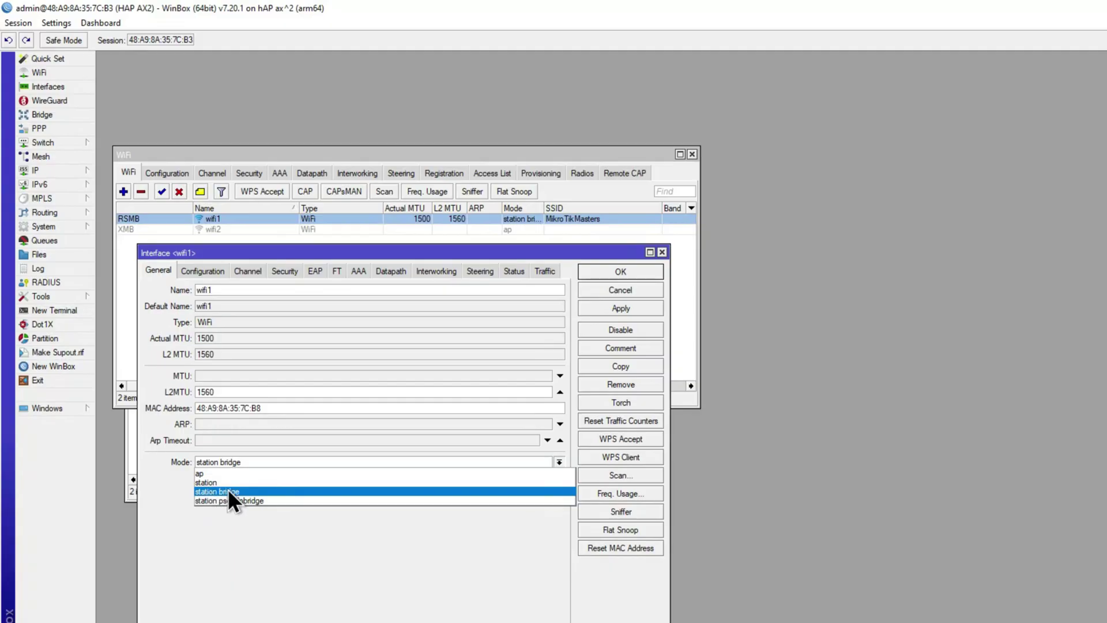
pyautogui.click(227, 492)
pyautogui.moveTo(323, 253); pyautogui.dragTo(348, 254)
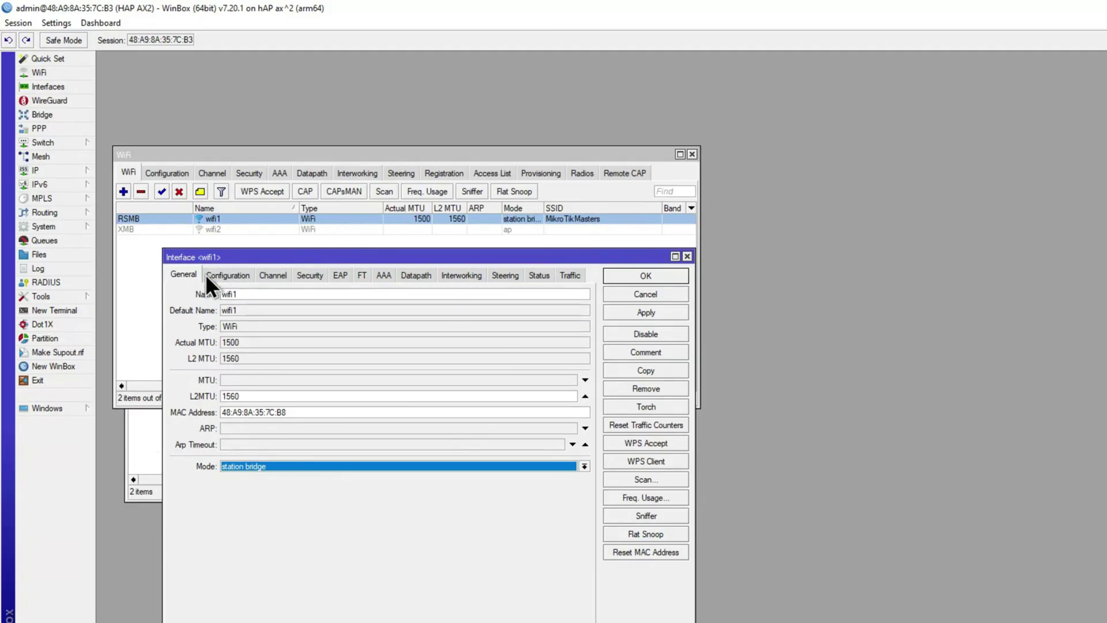
# - Set wifi1's mode to station on the hAP ax^2 and apply the change
pyautogui.click(262, 471)
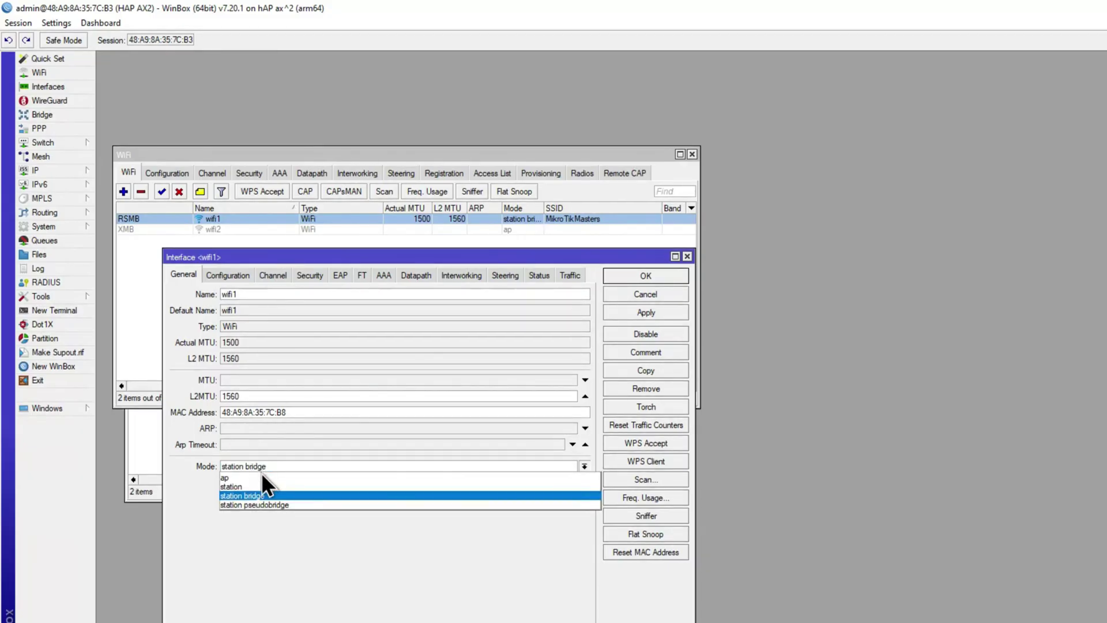
pyautogui.click(262, 485)
pyautogui.click(653, 316)
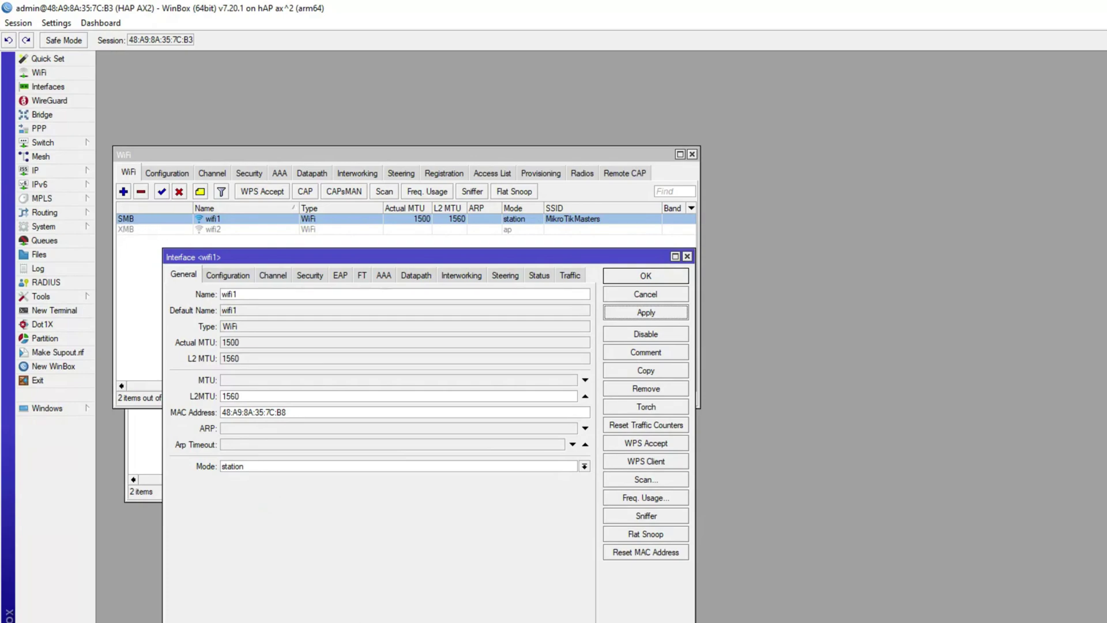
# - Switch to the Command Prompt and request a new IP lease for the PC with ipconfig/renew
pyautogui.click(189, 622)
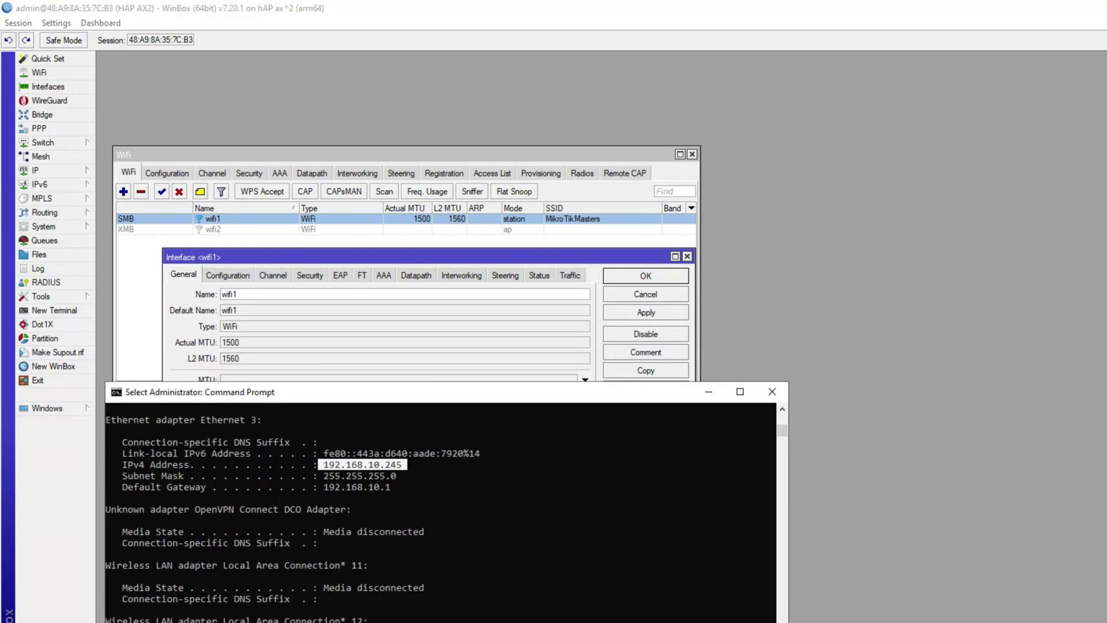
pyautogui.moveTo(318, 403); pyautogui.dragTo(328, 246)
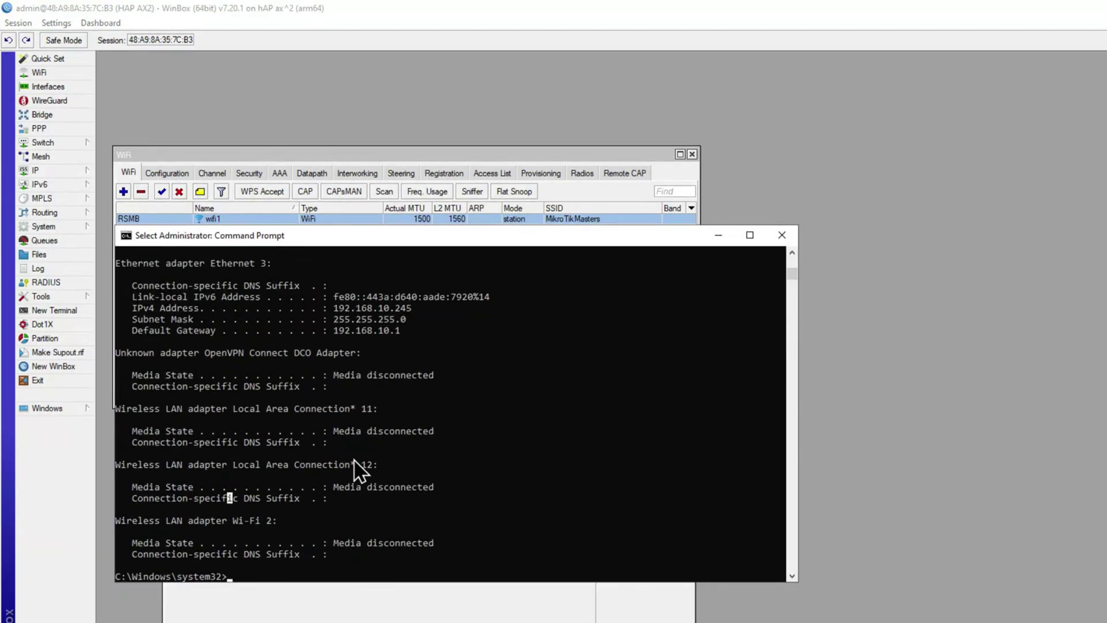
pyautogui.press('Escape')
pyautogui.write('ipconi')
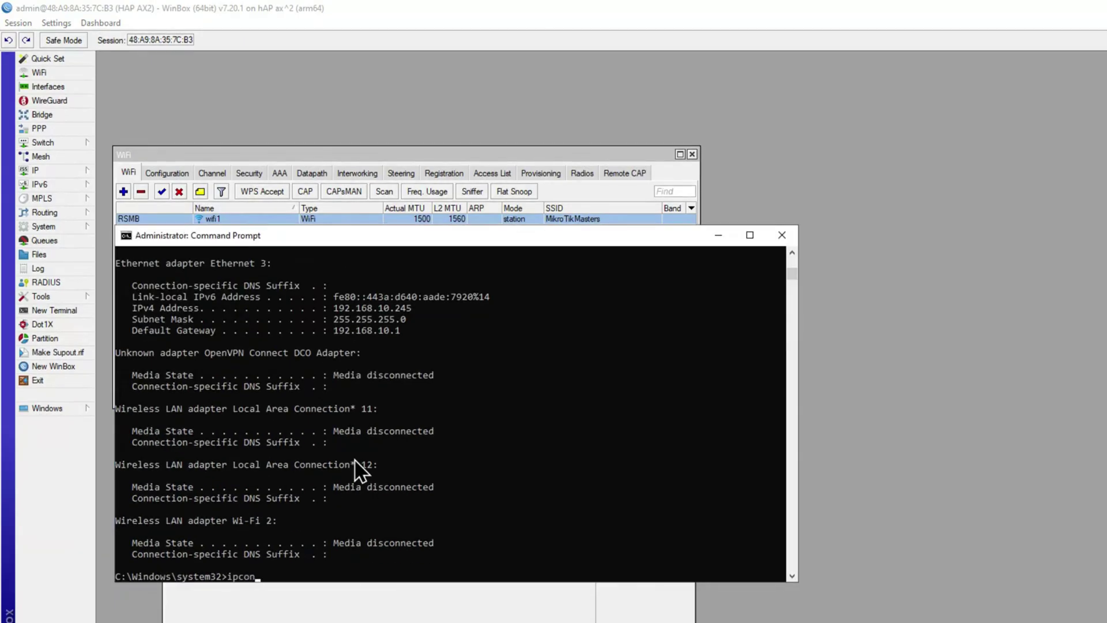
pyautogui.press('BackSpace')
pyautogui.write('fig/renew')
pyautogui.press('Return')
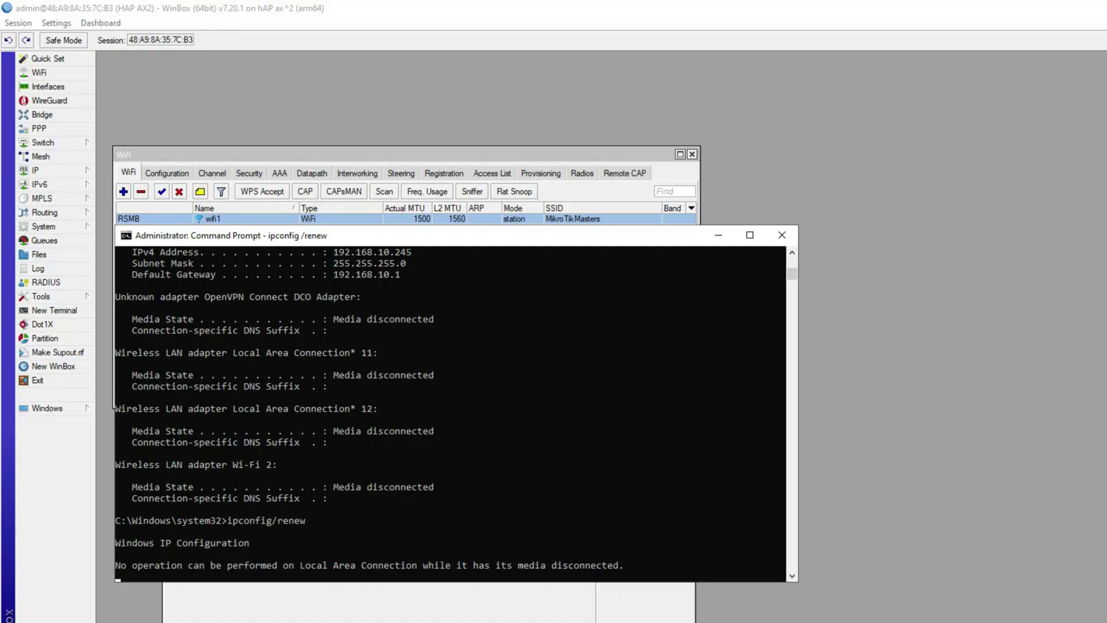
# - Return to WinBox, close wifi1's settings, and remove the wifi1 port from lan_bridge
pyautogui.hotkey('alt', 'Tab')
pyautogui.click(669, 279)
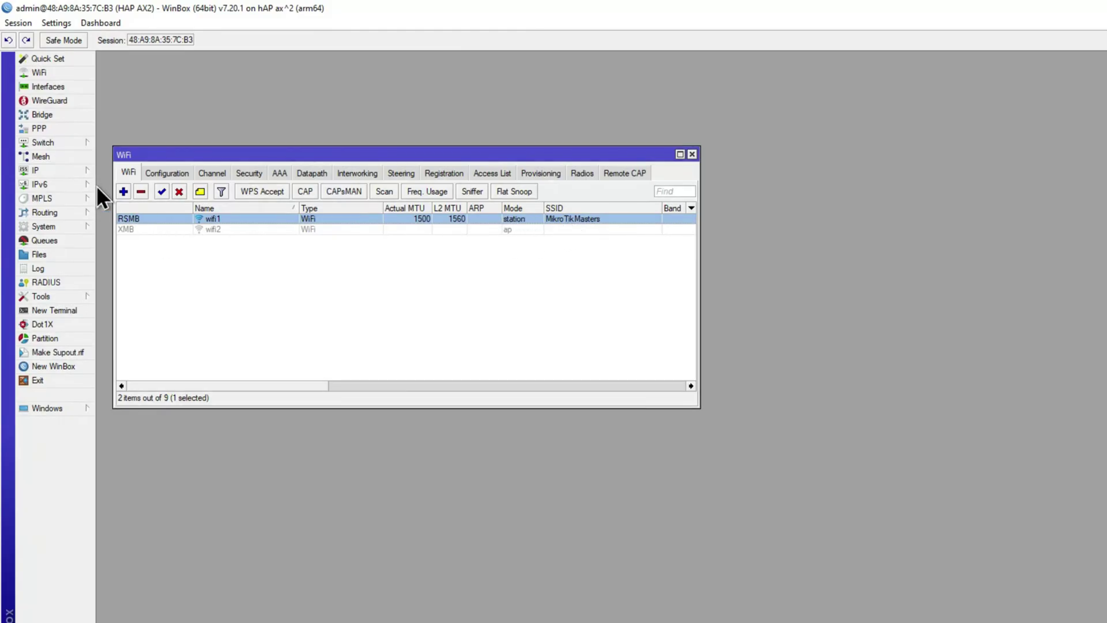
pyautogui.click(43, 116)
pyautogui.click(197, 347)
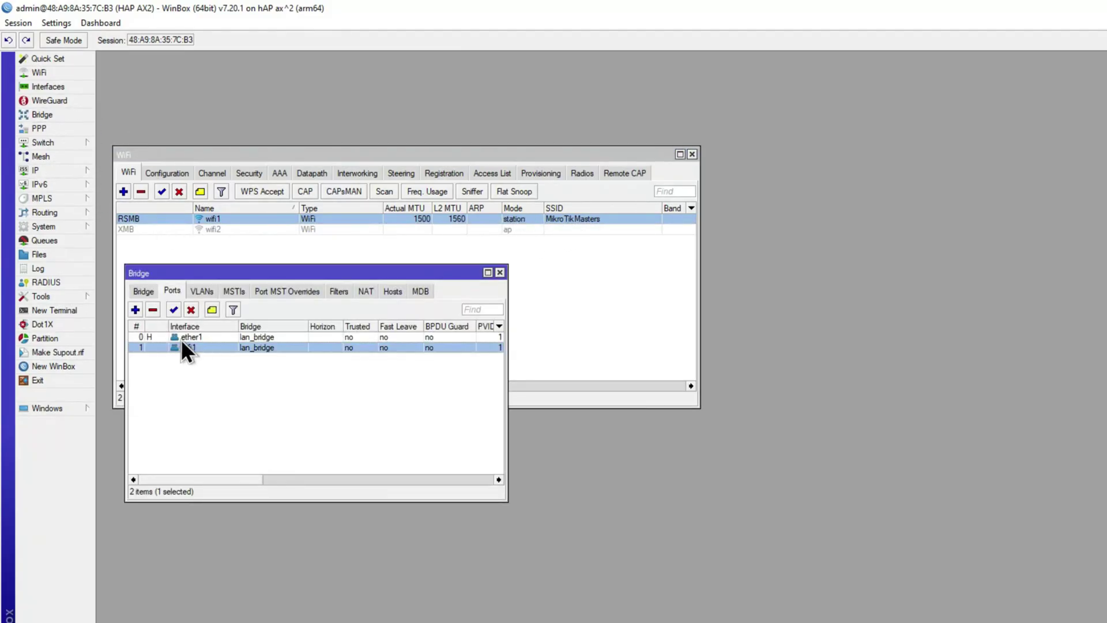
pyautogui.click(156, 309)
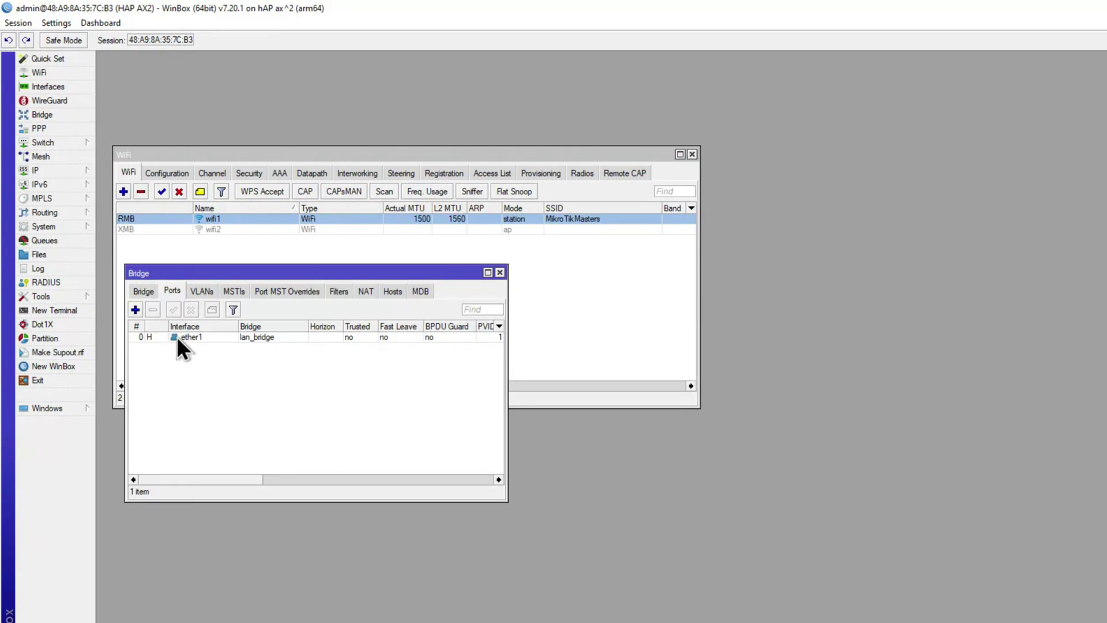
pyautogui.click(175, 336)
# - Open the IP address list and examine the address assigned to lan_bridge alongside the bridge ports
pyautogui.click(58, 173)
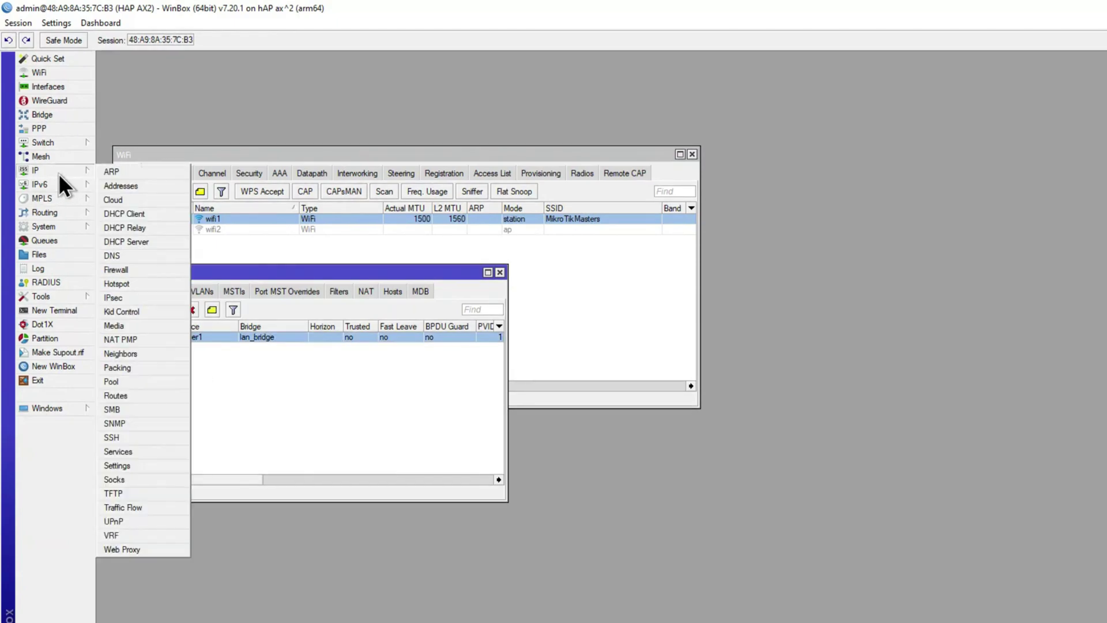
pyautogui.click(117, 187)
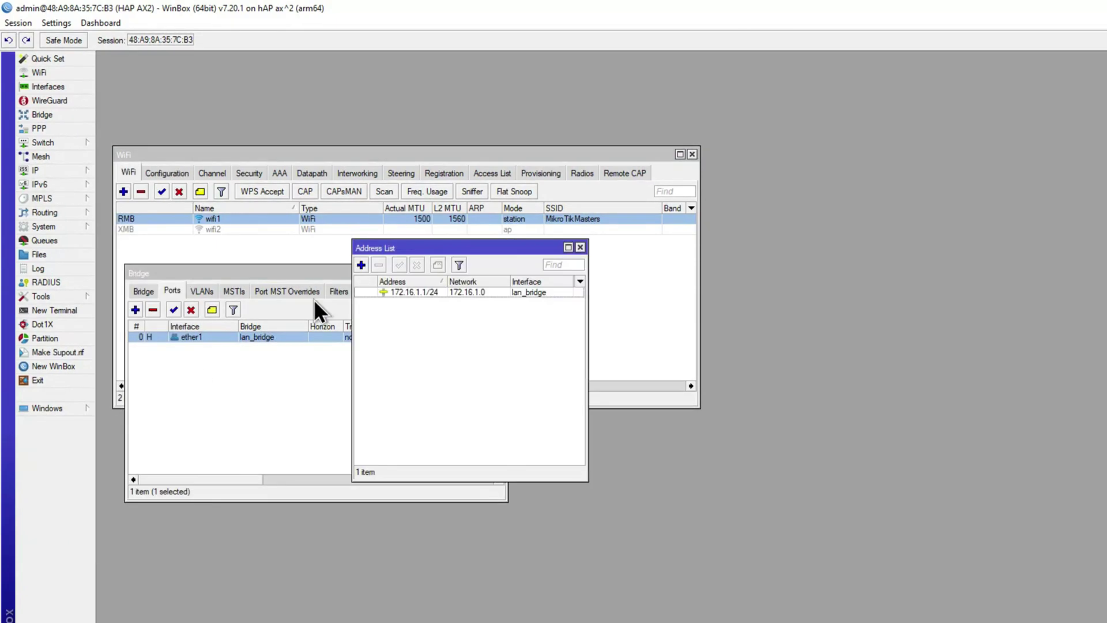
pyautogui.click(386, 293)
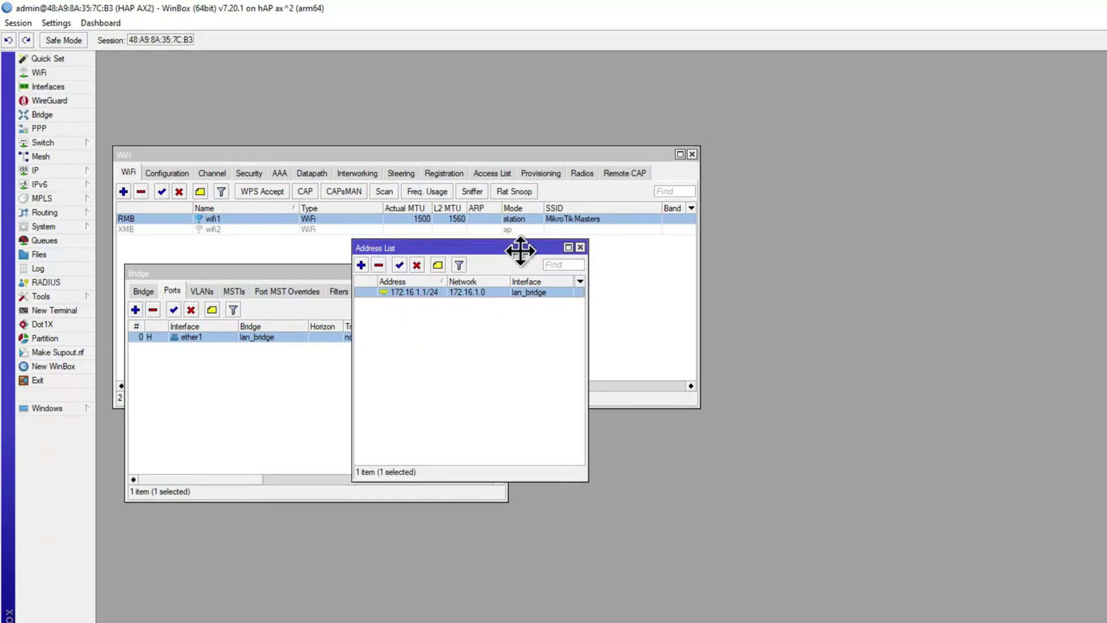
pyautogui.moveTo(519, 249); pyautogui.dragTo(531, 329)
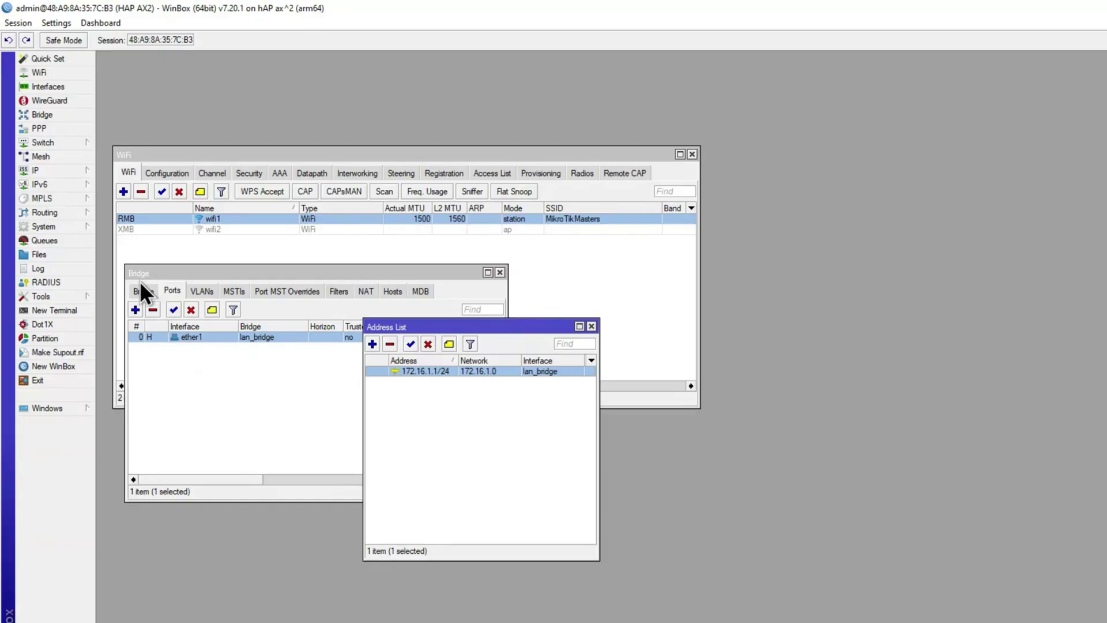
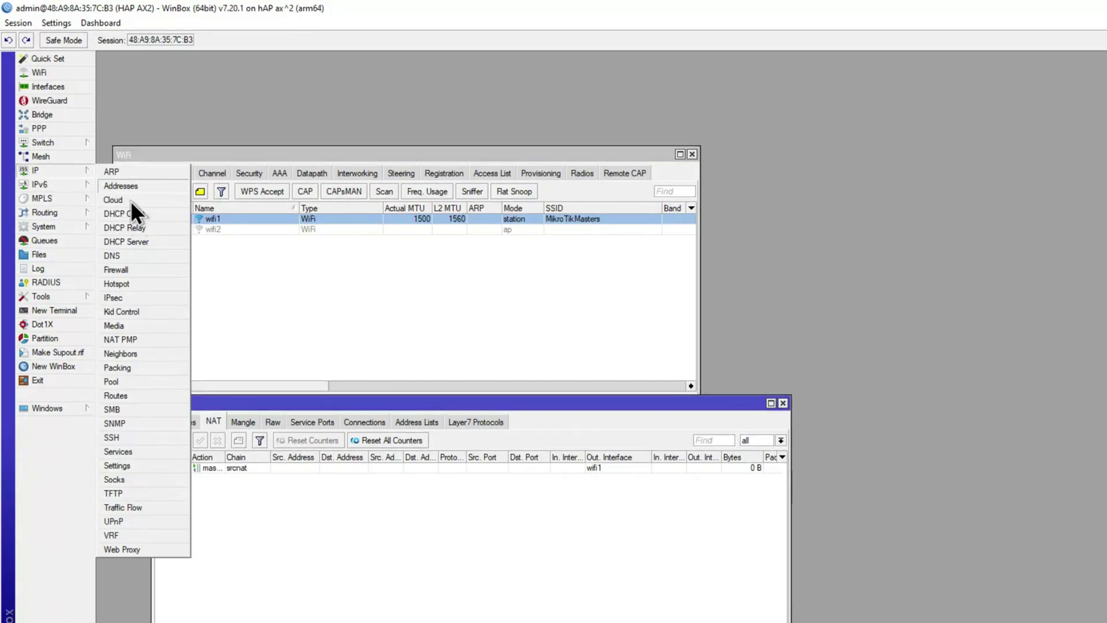
# - Add a DHCP client on wifi1 with Add Default Route set to yes, and close the DHCP client list
pyautogui.click(125, 213)
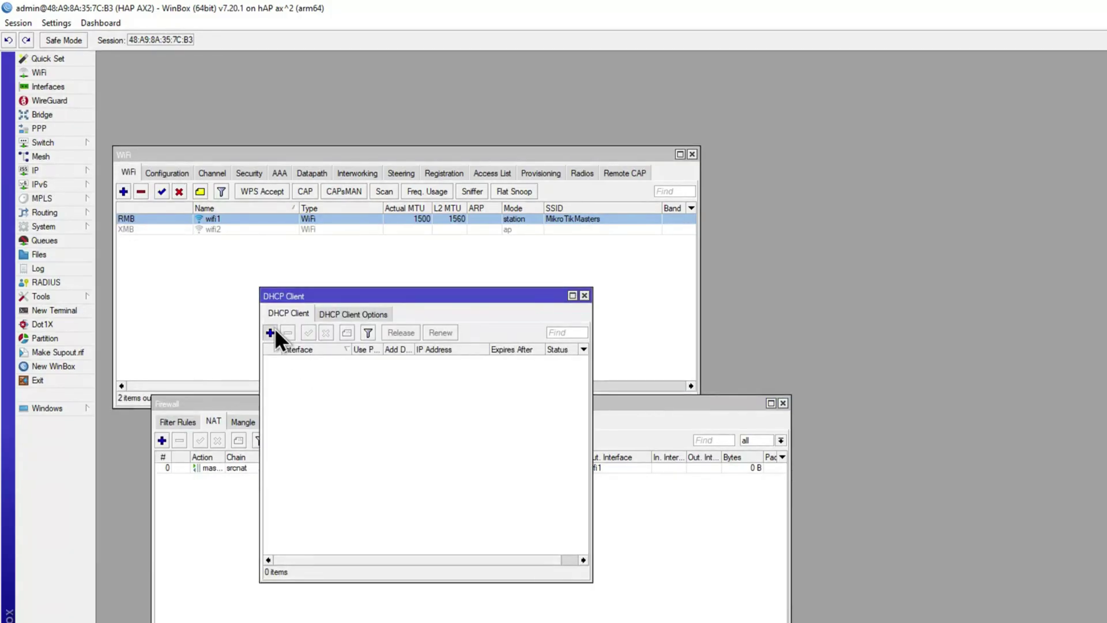
pyautogui.click(270, 332)
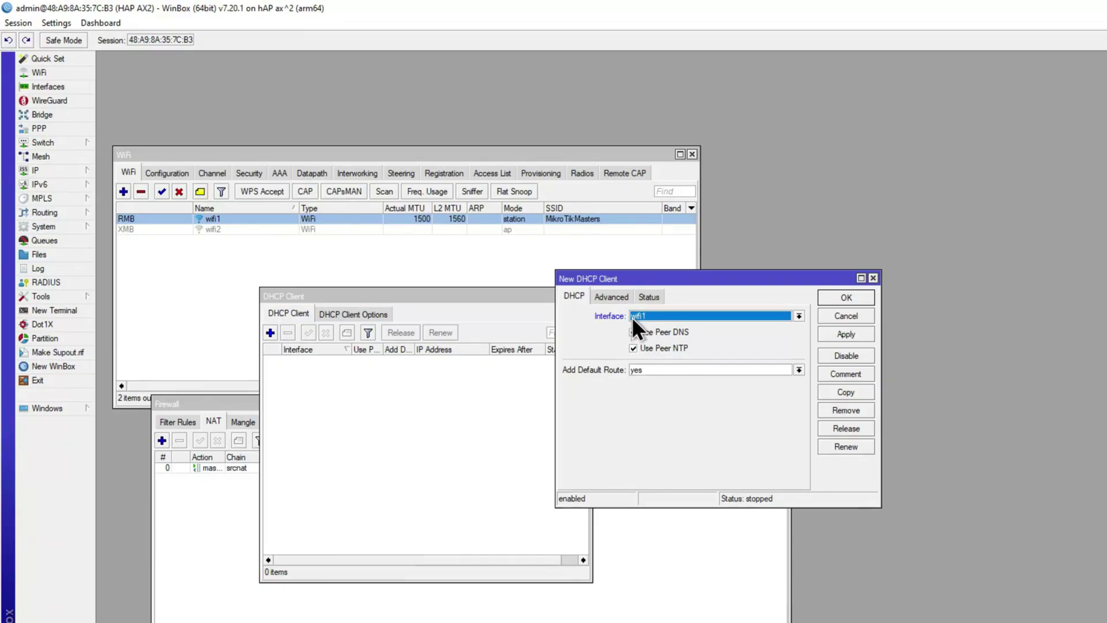
pyautogui.click(840, 297)
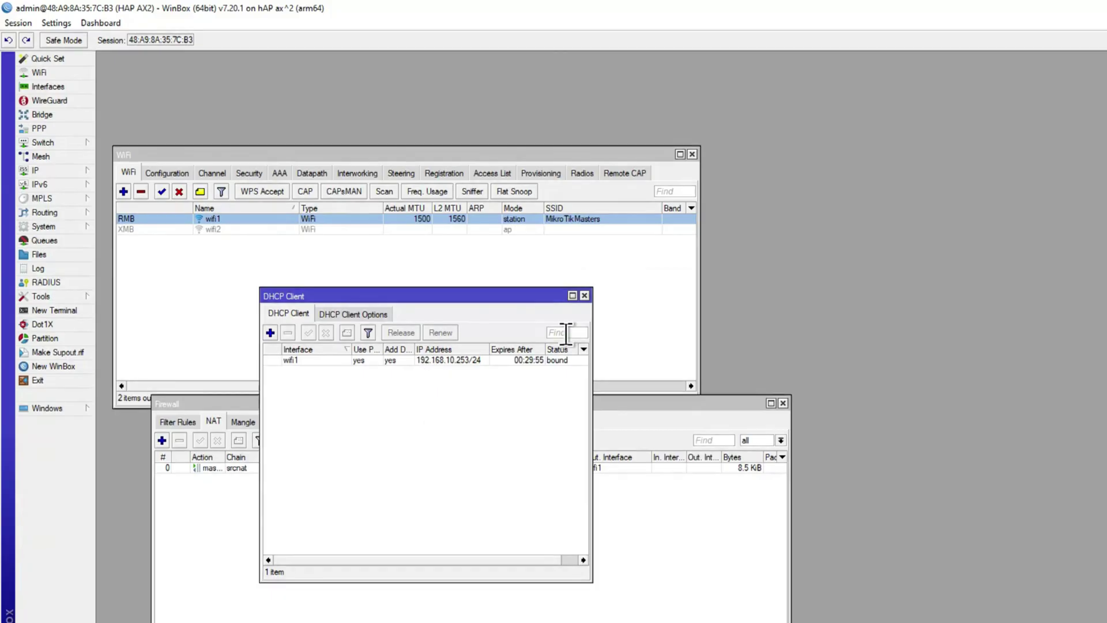
pyautogui.click(582, 295)
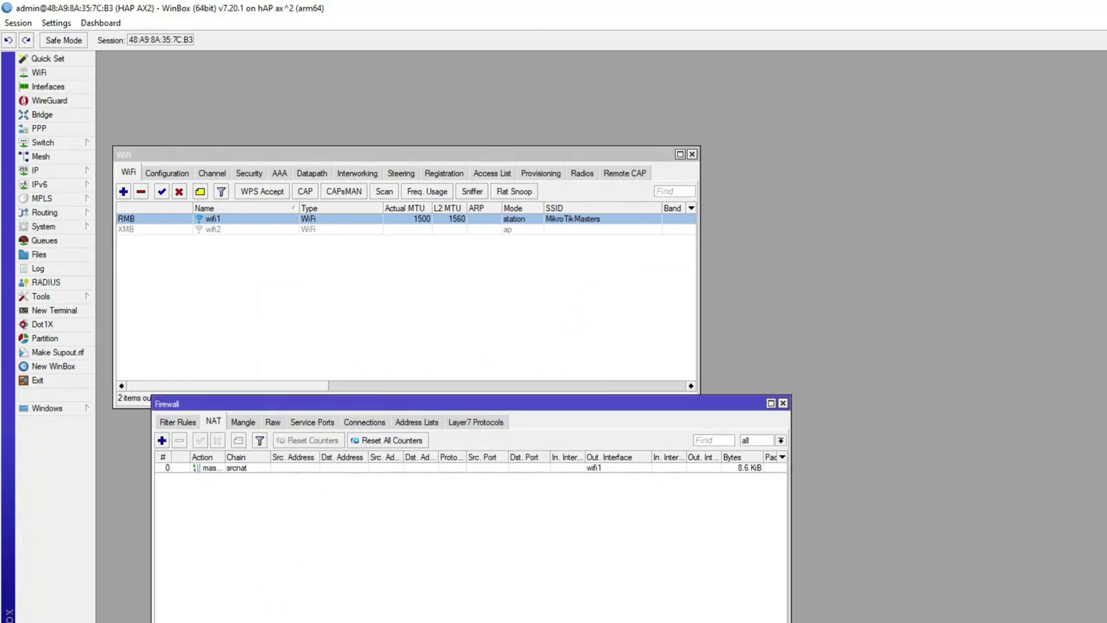
# - Switch to the Command Prompt, run ipconfig, and check the IPv4 address on the Ethernet 3 adapter
pyautogui.hotkey('alt', 'Tab')
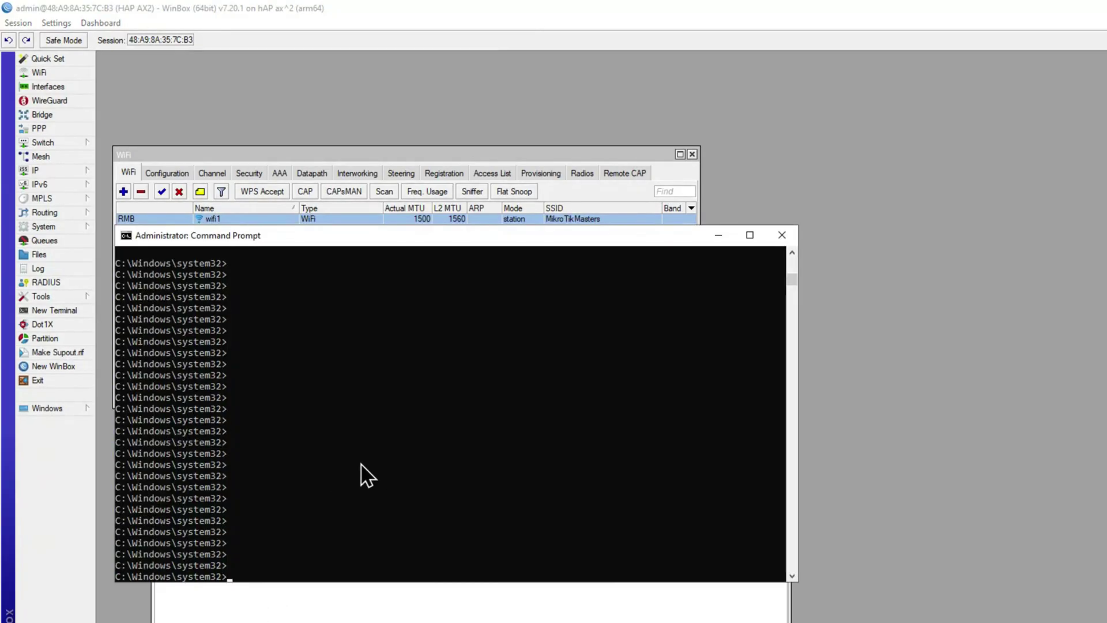
pyautogui.write('ipconfig')
pyautogui.press('Return')
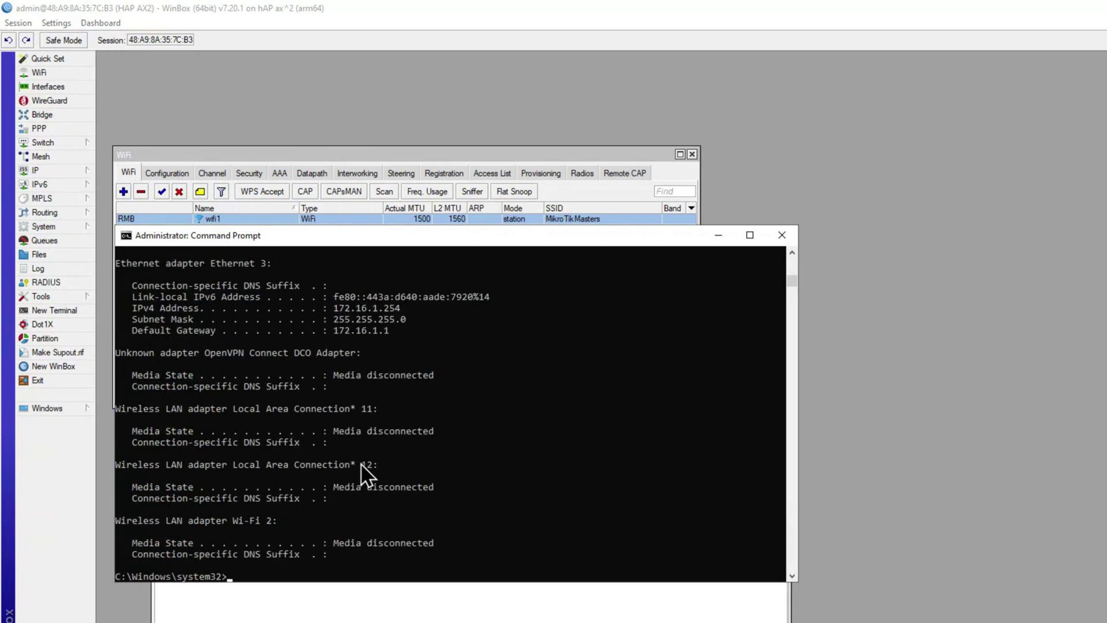
pyautogui.doubleClick(376, 307)
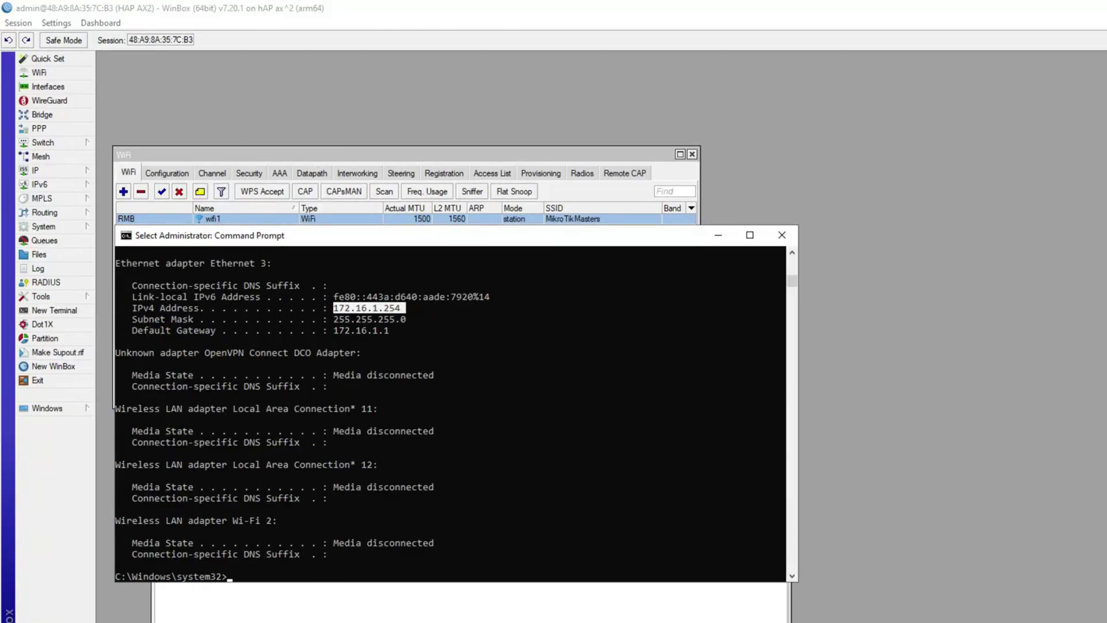
pyautogui.moveTo(374, 237); pyautogui.dragTo(406, 439)
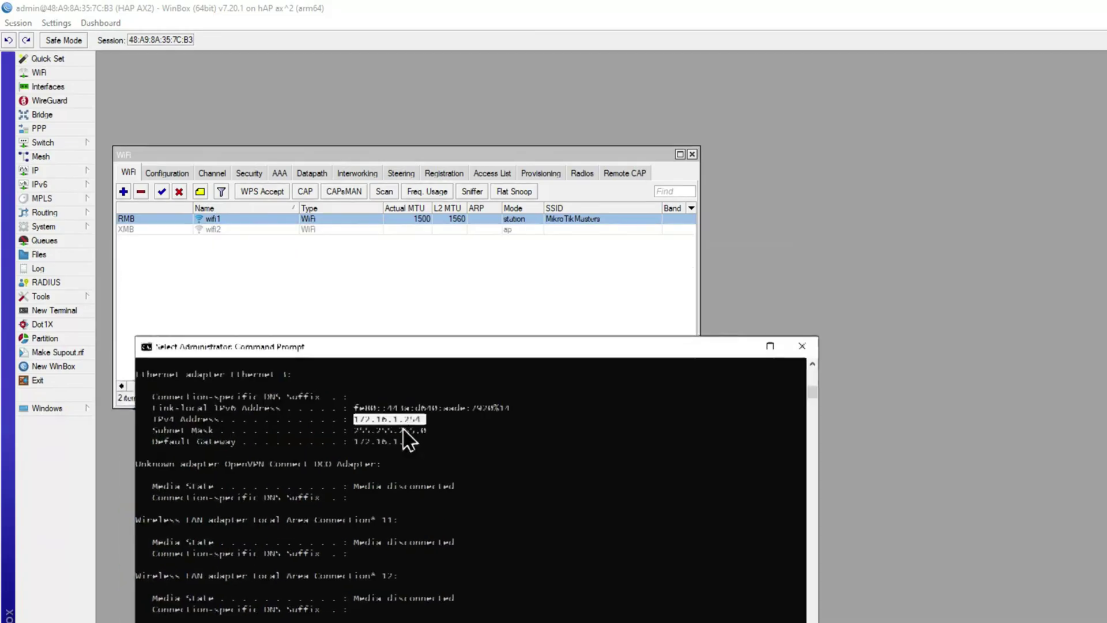
pyautogui.moveTo(384, 347); pyautogui.dragTo(359, 326)
# - Trace the route to 1.1.1.1 without name resolution using tracert -d
pyautogui.hotkey('ctrl', 'c')
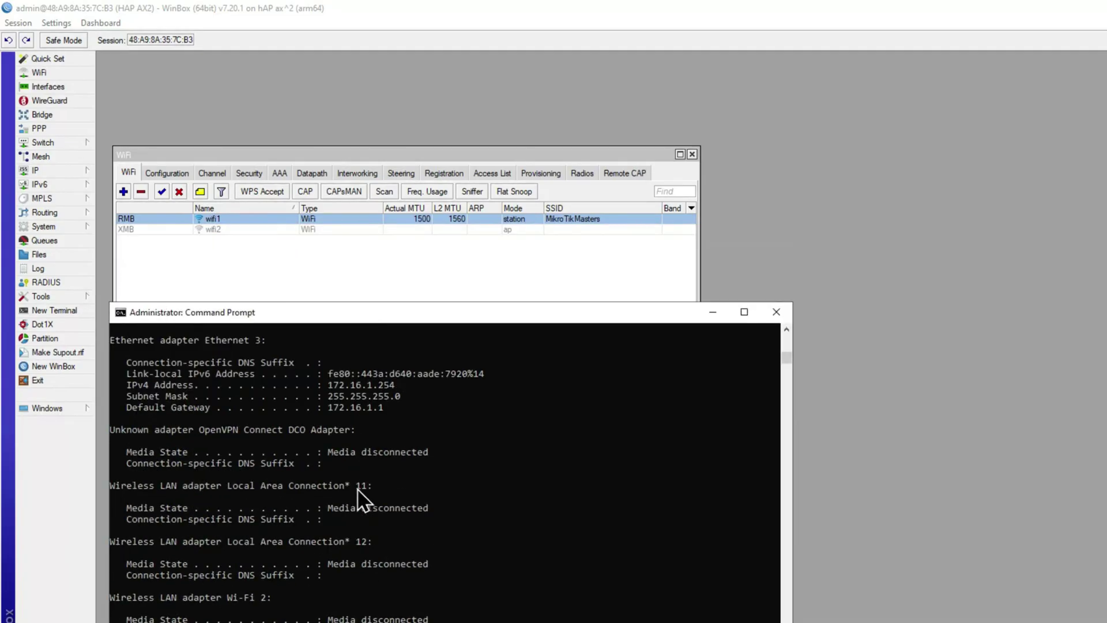
pyautogui.write('tracert -d ')
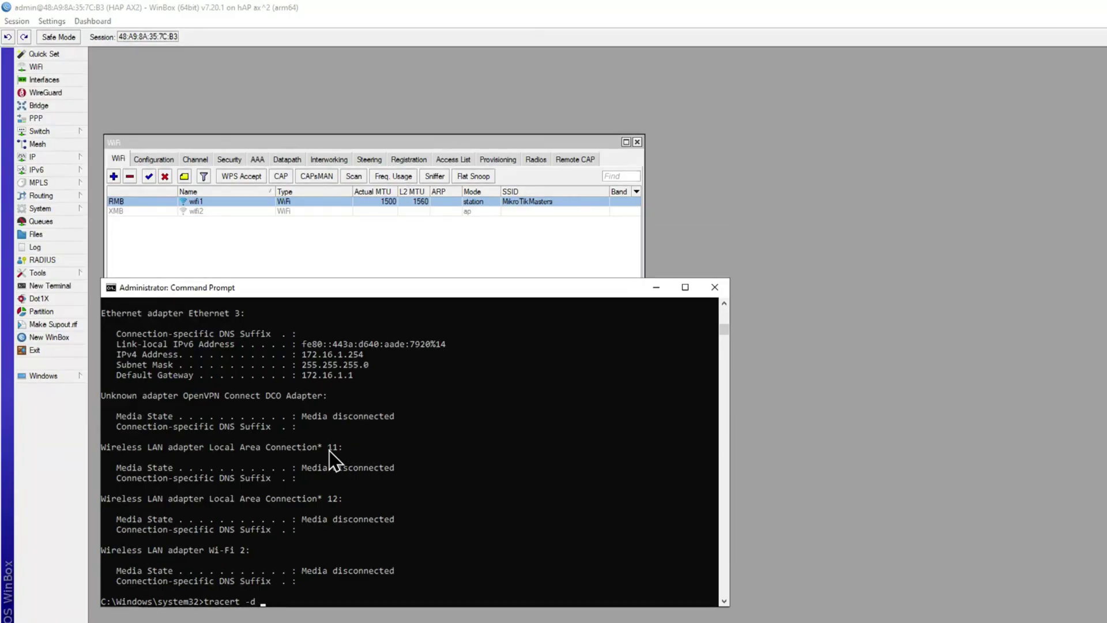
pyautogui.write('1.1.1.1.')
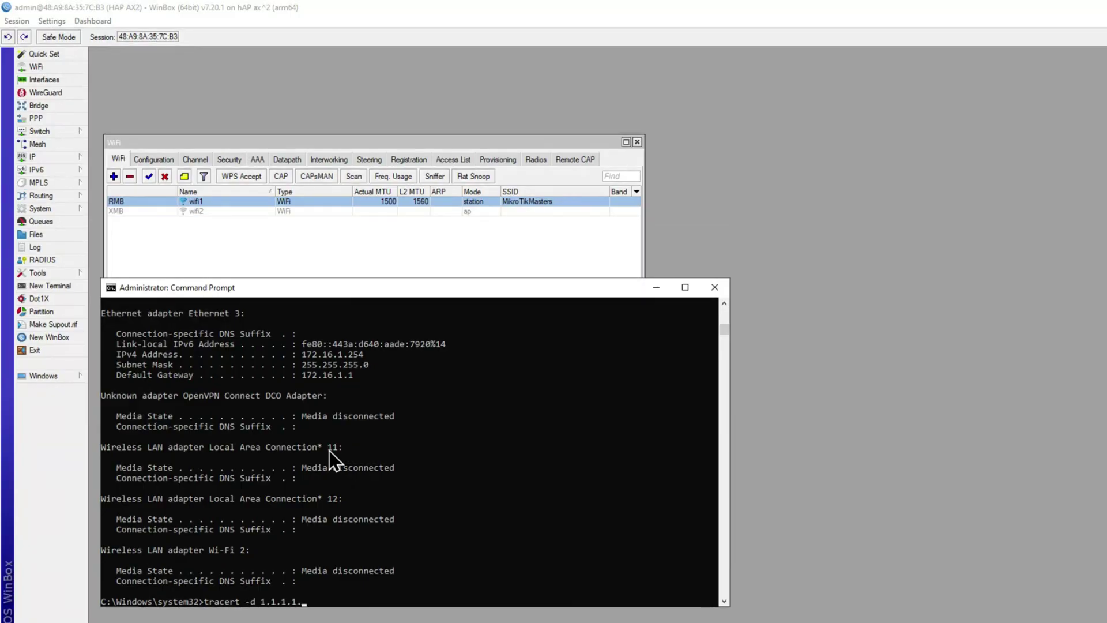
pyautogui.press('Return')
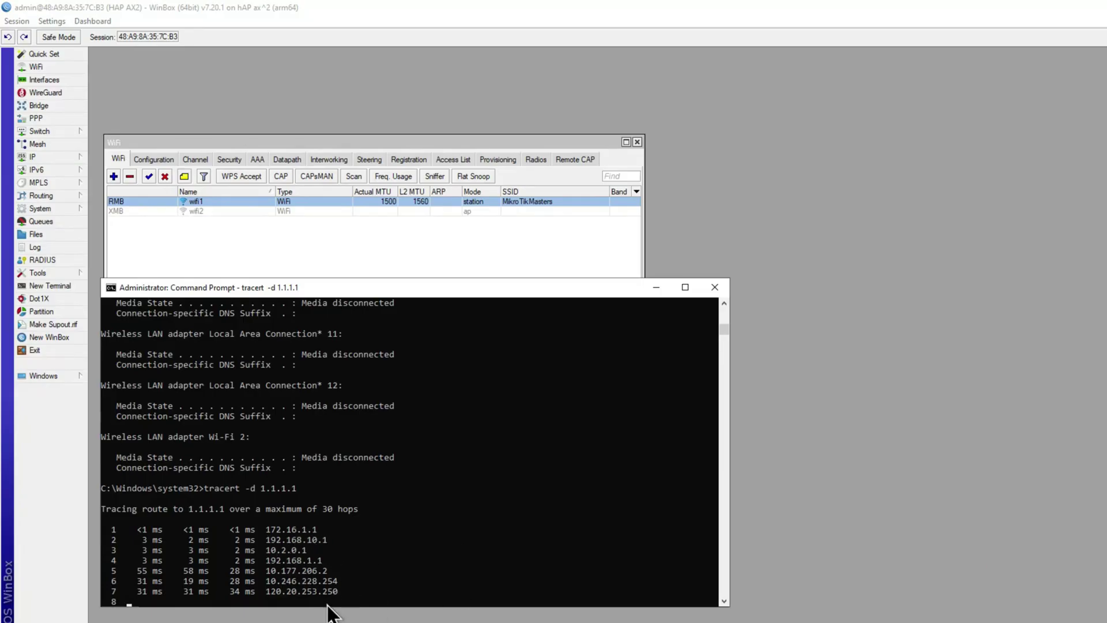
# - Return to WinBox, open wifi1's interface settings, and select station bridge as its mode without applying it
pyautogui.click(674, 244)
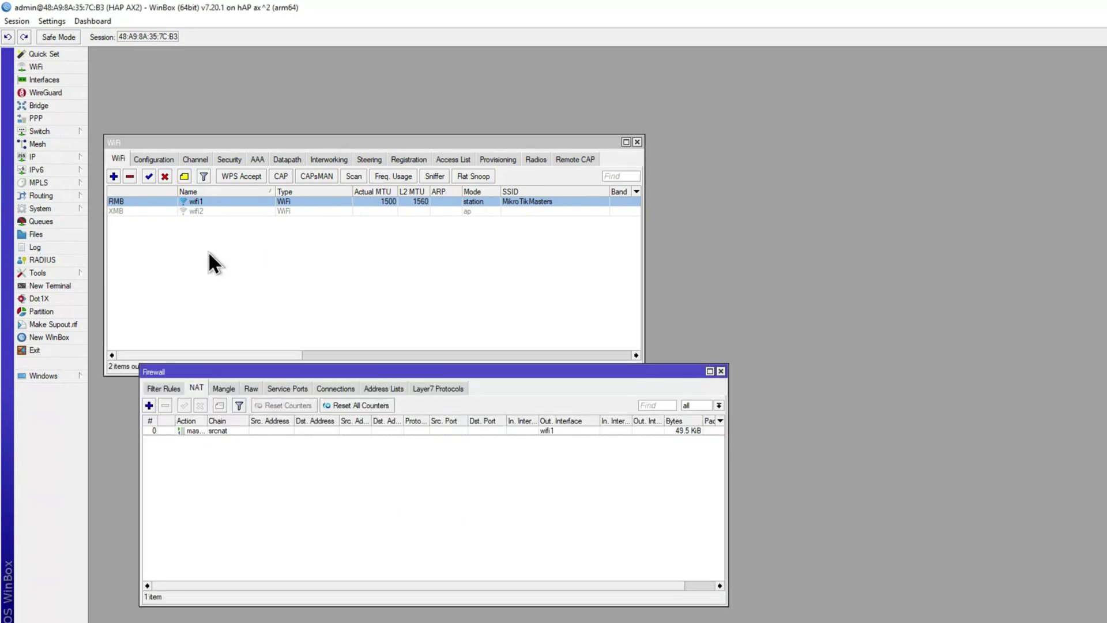
pyautogui.doubleClick(146, 202)
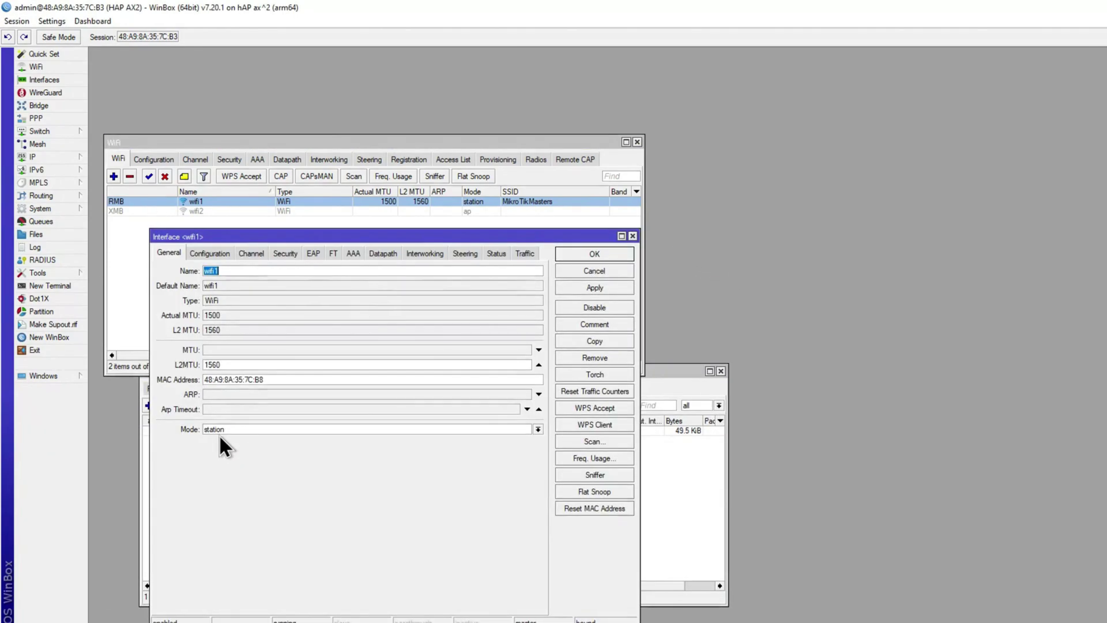
pyautogui.click(222, 430)
pyautogui.click(224, 450)
pyautogui.click(226, 429)
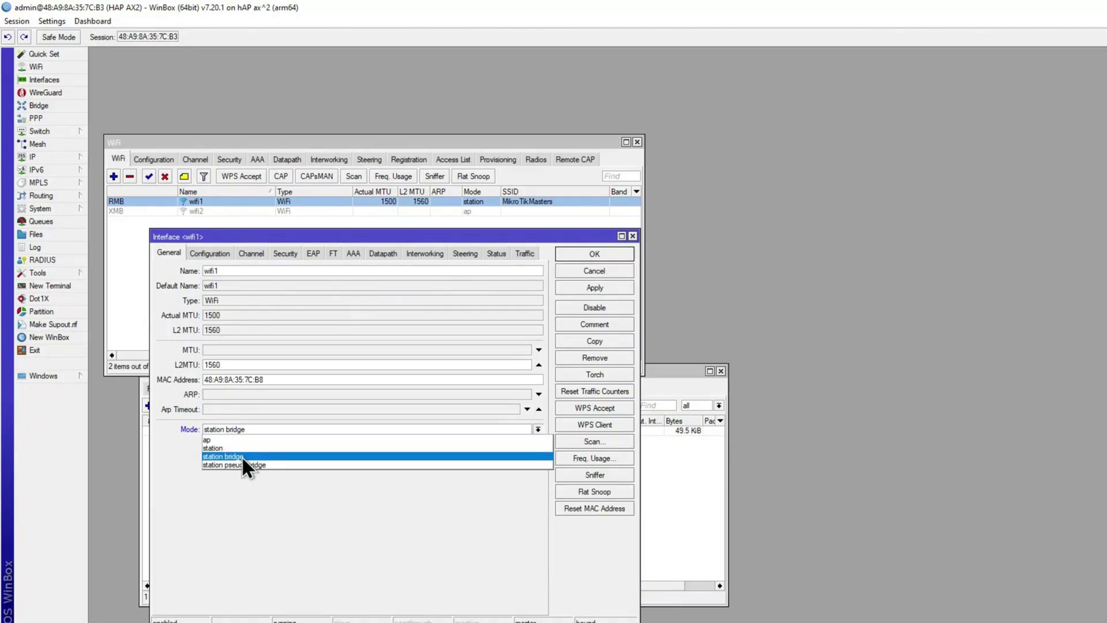
pyautogui.click(242, 456)
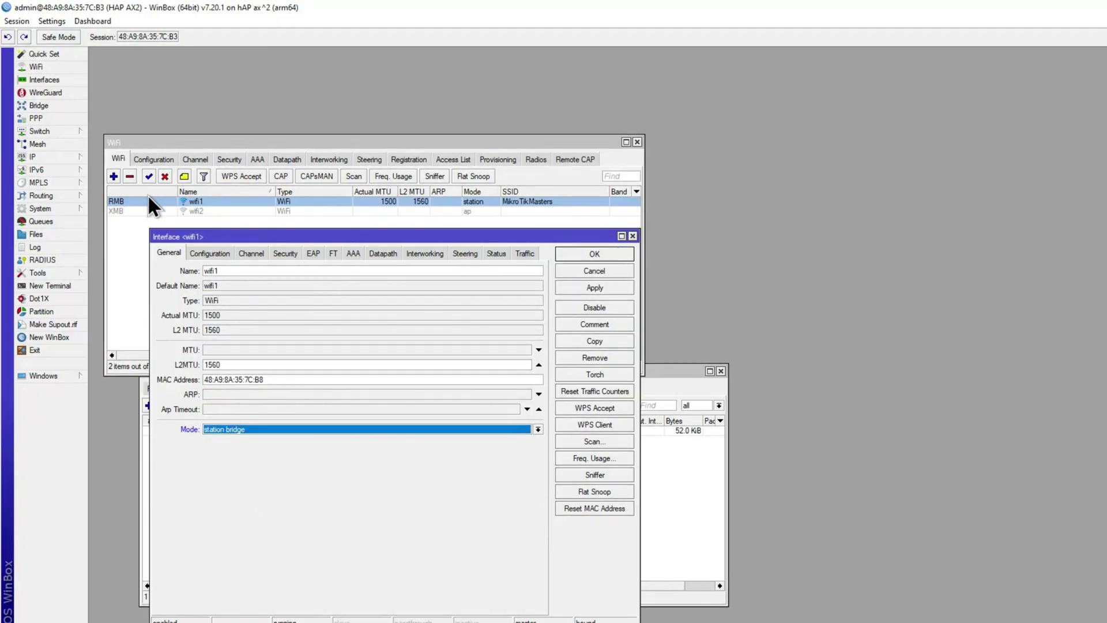
# - Open wifi2's interface settings, review its configuration and general options, and close them
pyautogui.click(197, 211)
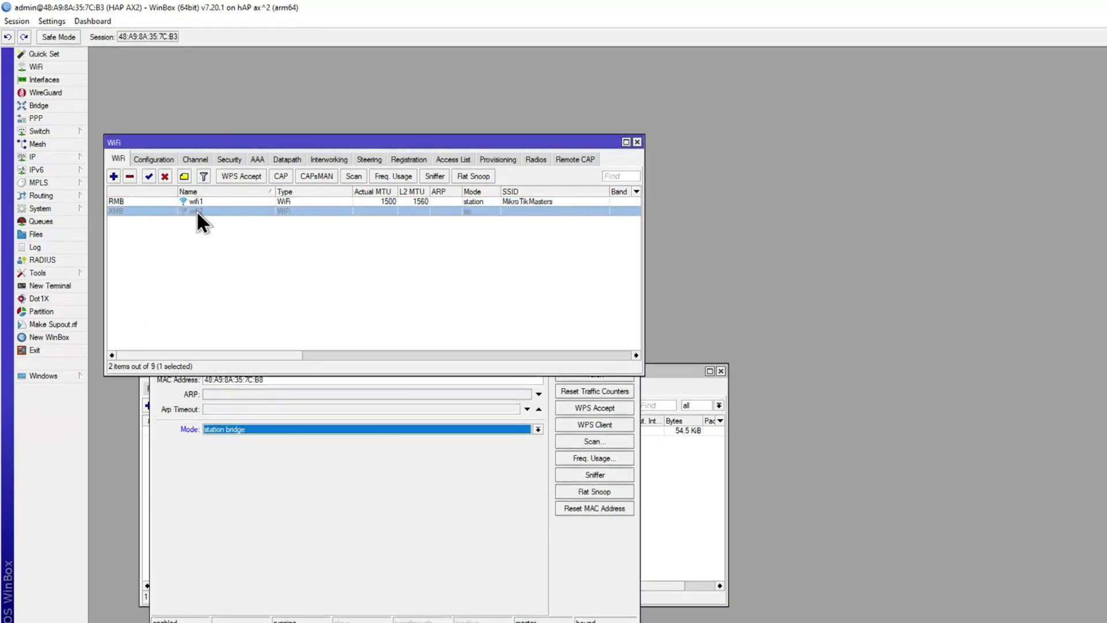
pyautogui.doubleClick(218, 211)
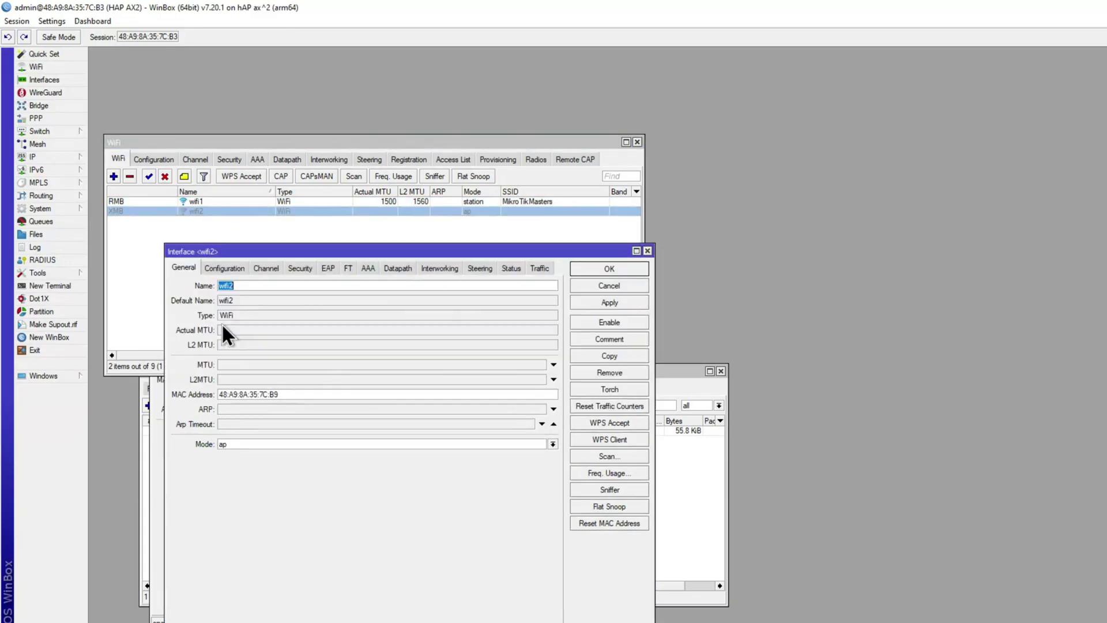
pyautogui.click(227, 268)
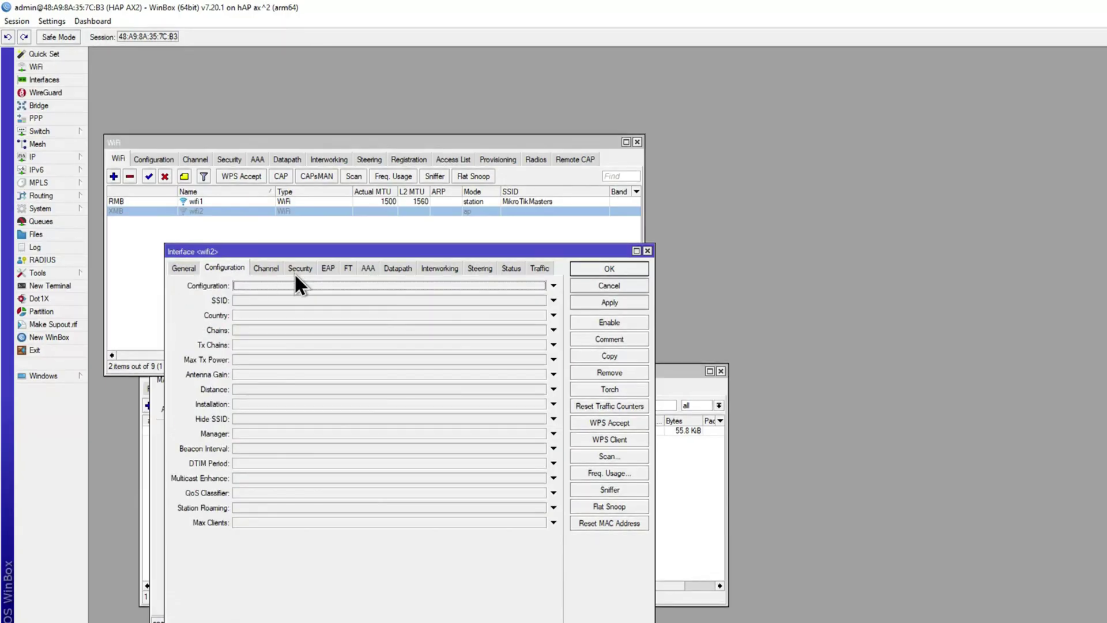
pyautogui.click(182, 268)
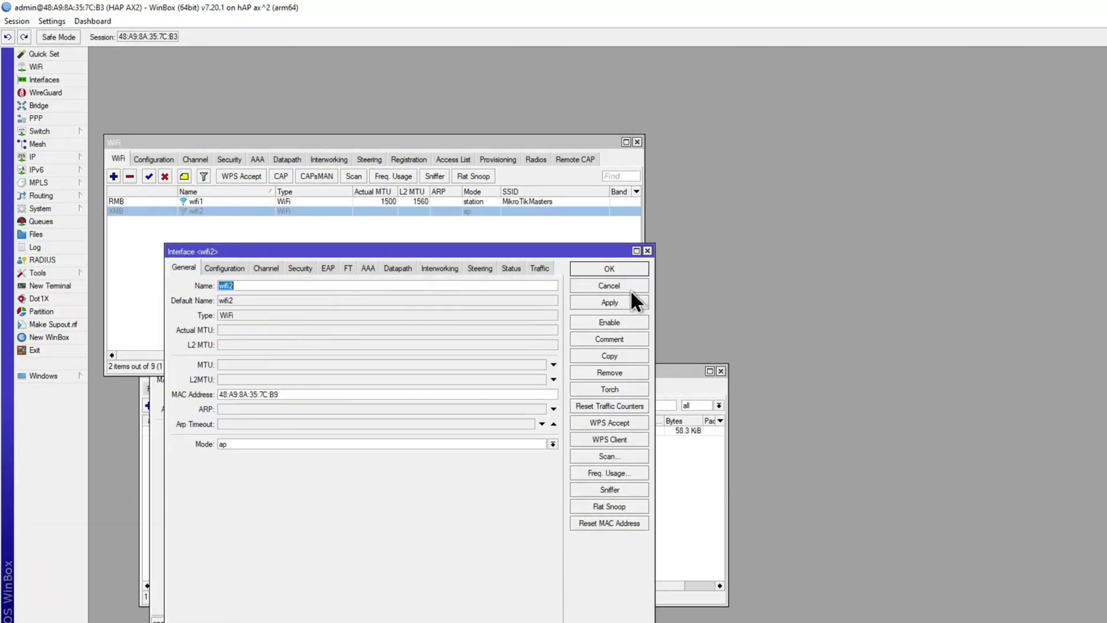
pyautogui.click(648, 251)
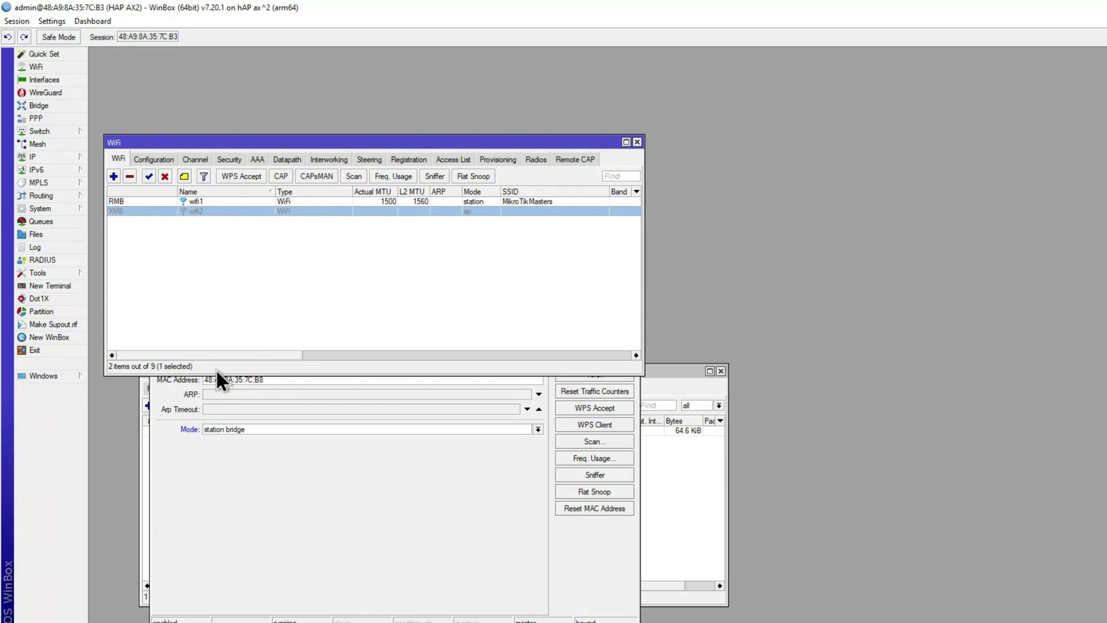
# - Switch wifi1's unapplied mode selection back to station and close its interface settings
pyautogui.click(221, 455)
pyautogui.click(228, 429)
pyautogui.click(234, 440)
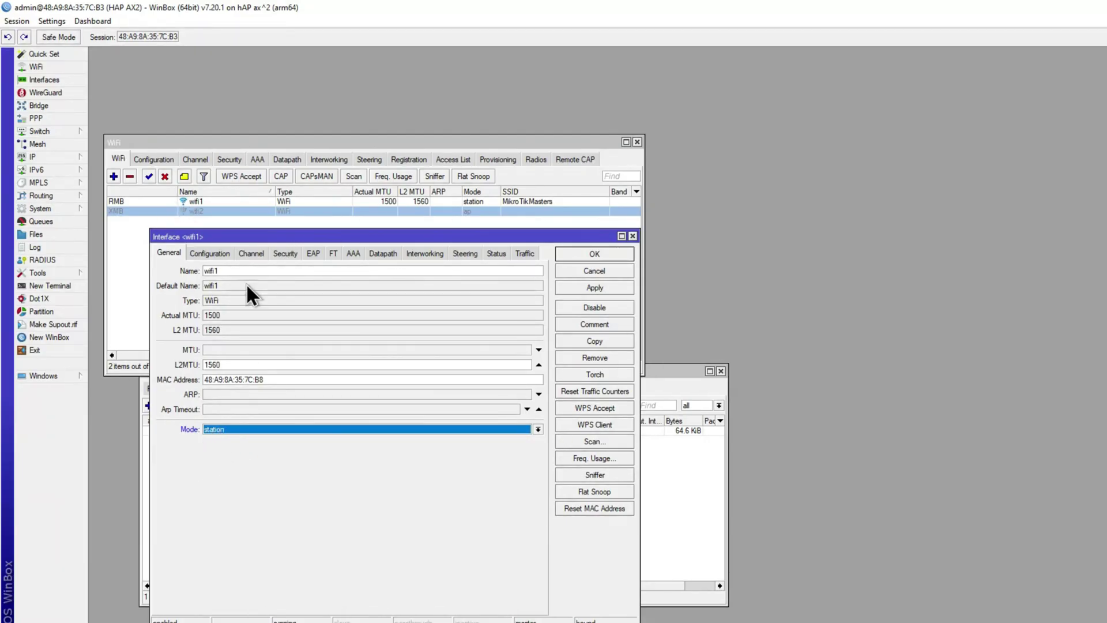
pyautogui.click(633, 235)
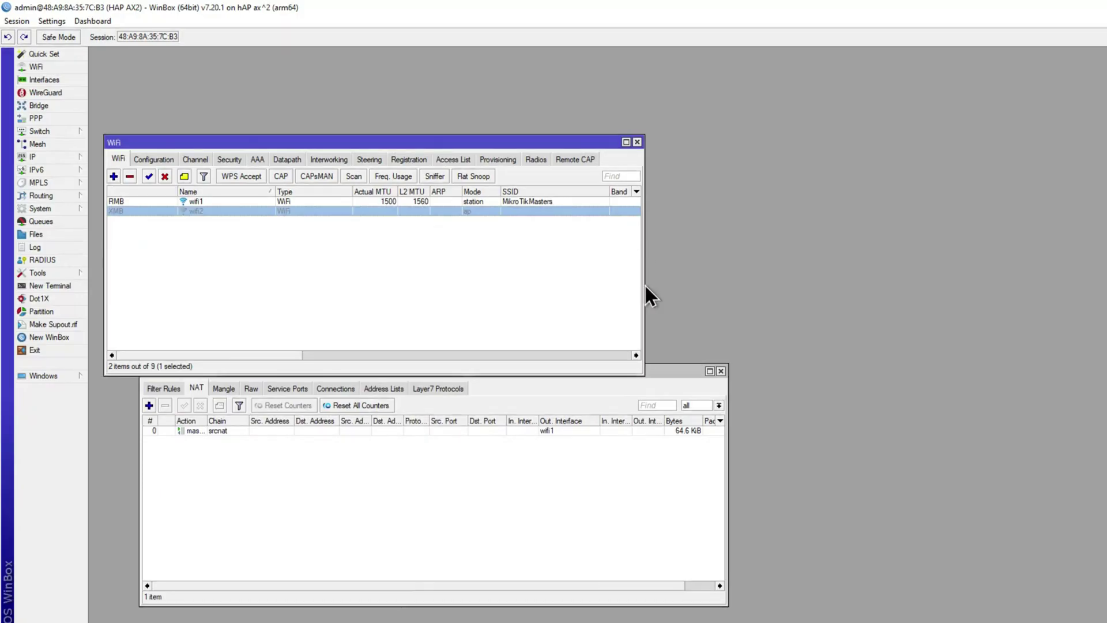
# - Close the firewall window and review the bridge ports on the hAP ax^2
pyautogui.click(721, 371)
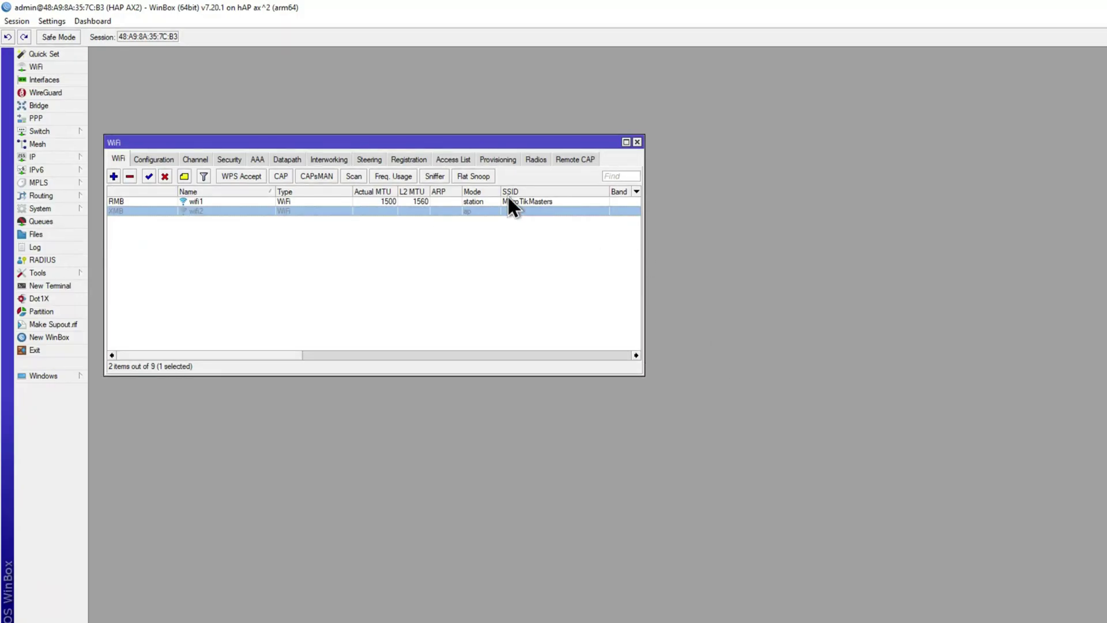
pyautogui.click(37, 106)
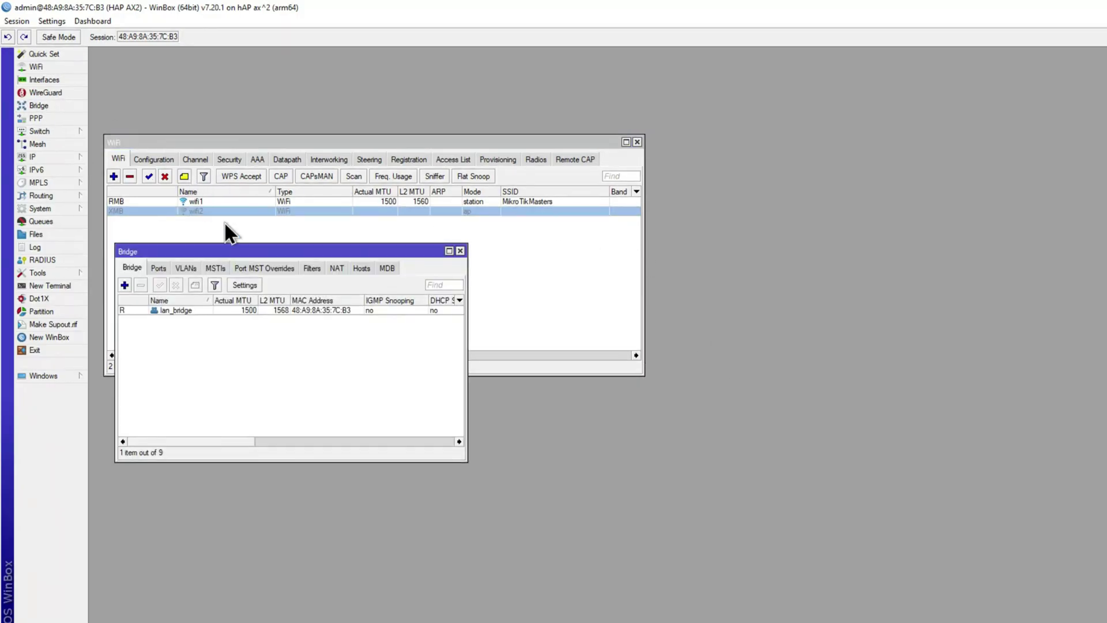
pyautogui.click(158, 267)
pyautogui.click(171, 310)
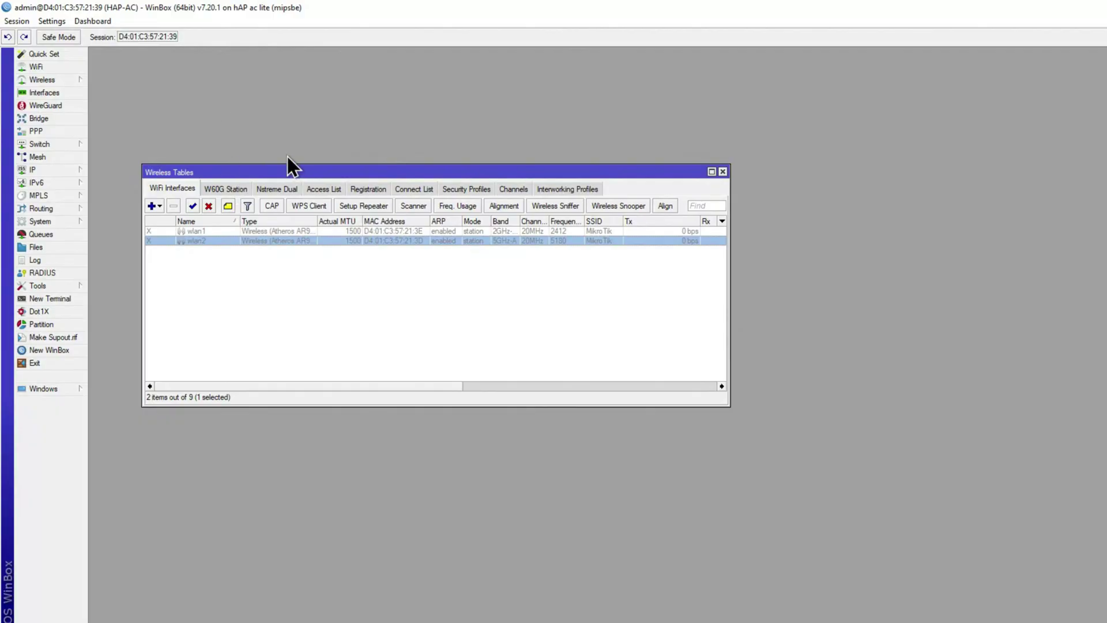
# - On the hAP ac lite, open wlan2's interface settings and review its general options
pyautogui.click(194, 230)
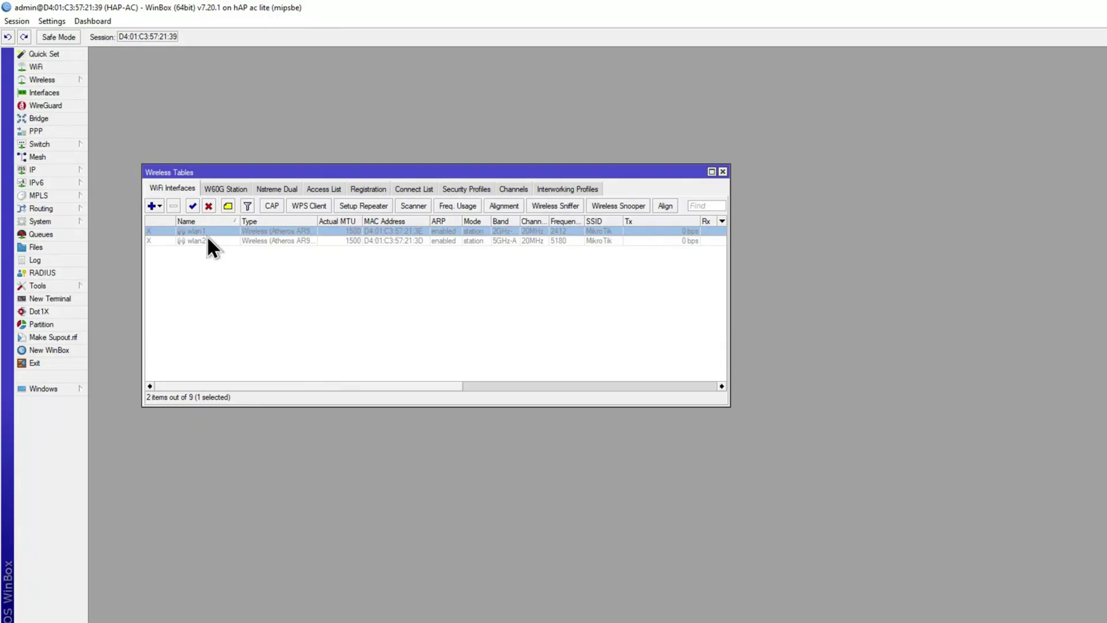
pyautogui.doubleClick(203, 240)
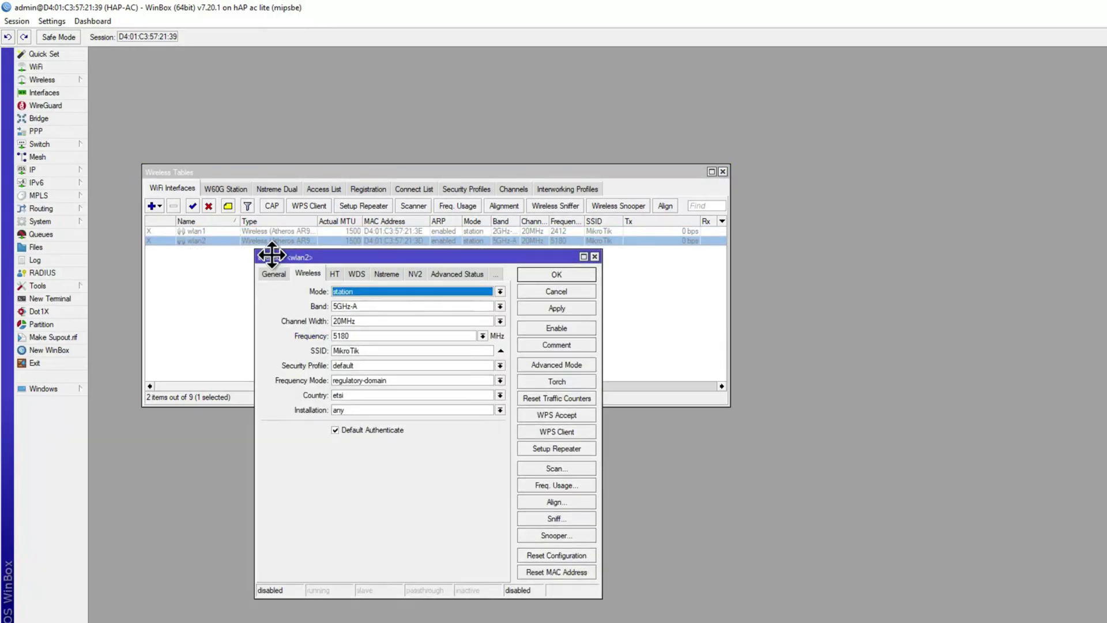
pyautogui.click(216, 198)
pyautogui.moveTo(272, 254); pyautogui.dragTo(215, 183)
pyautogui.click(229, 452)
pyautogui.click(197, 201)
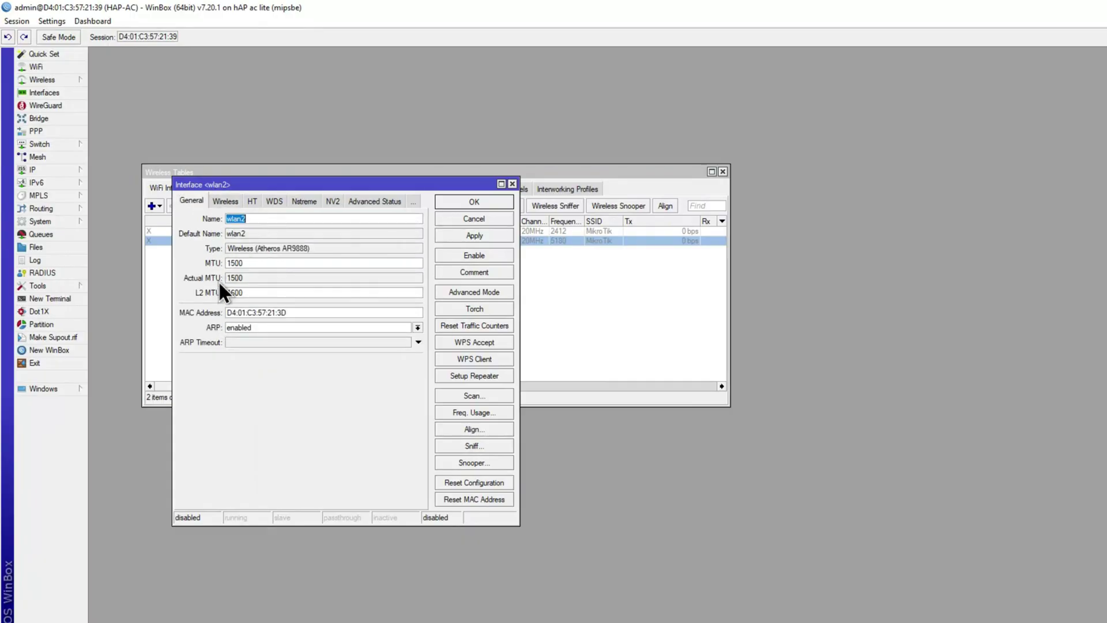
# - Scan for access points on wlan2, connect it to the MikroTikMasters network, and show its wireless settings
pyautogui.click(467, 395)
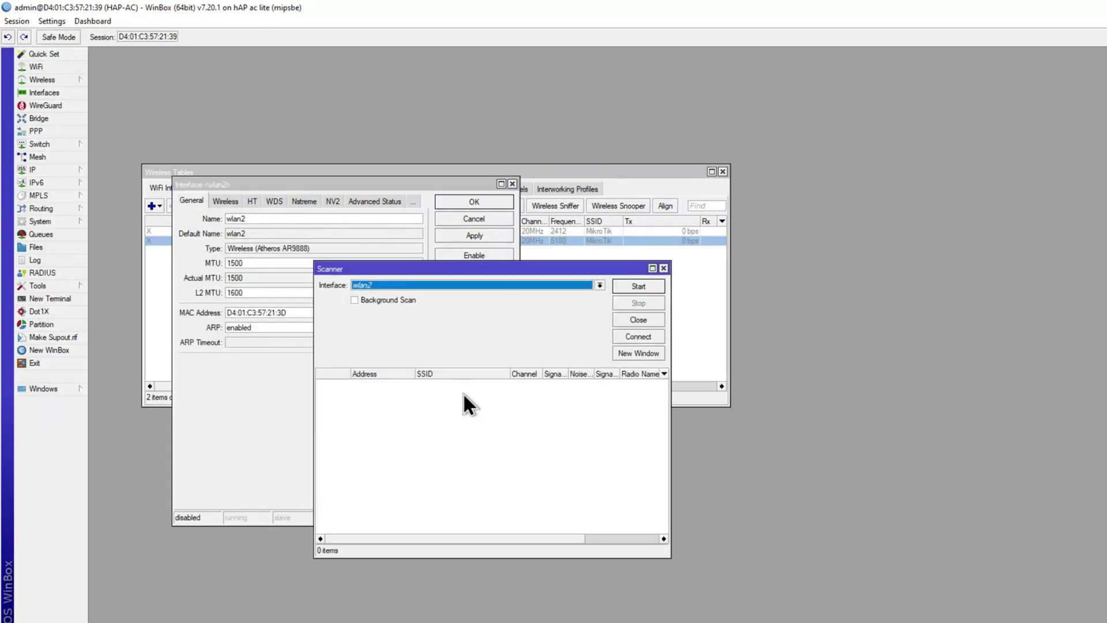
pyautogui.click(637, 287)
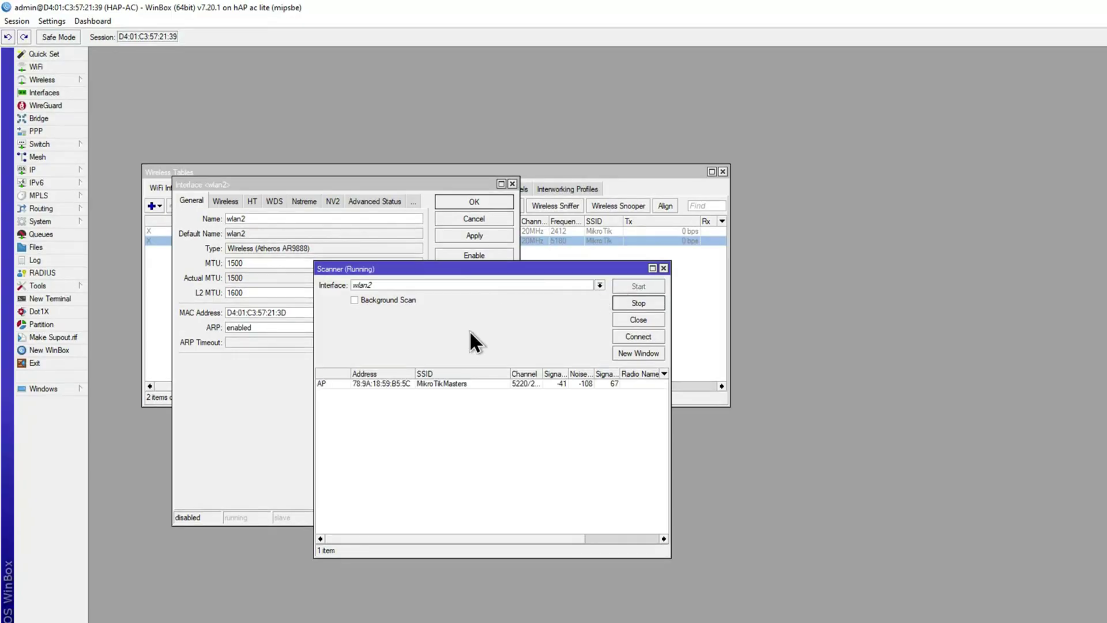
pyautogui.click(455, 385)
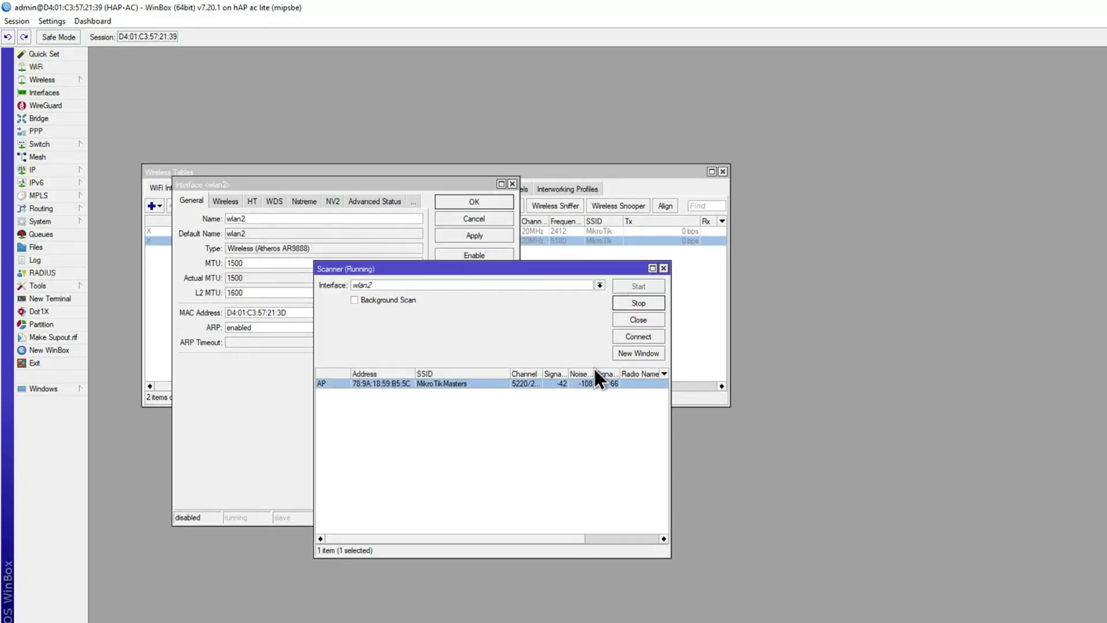
pyautogui.click(629, 338)
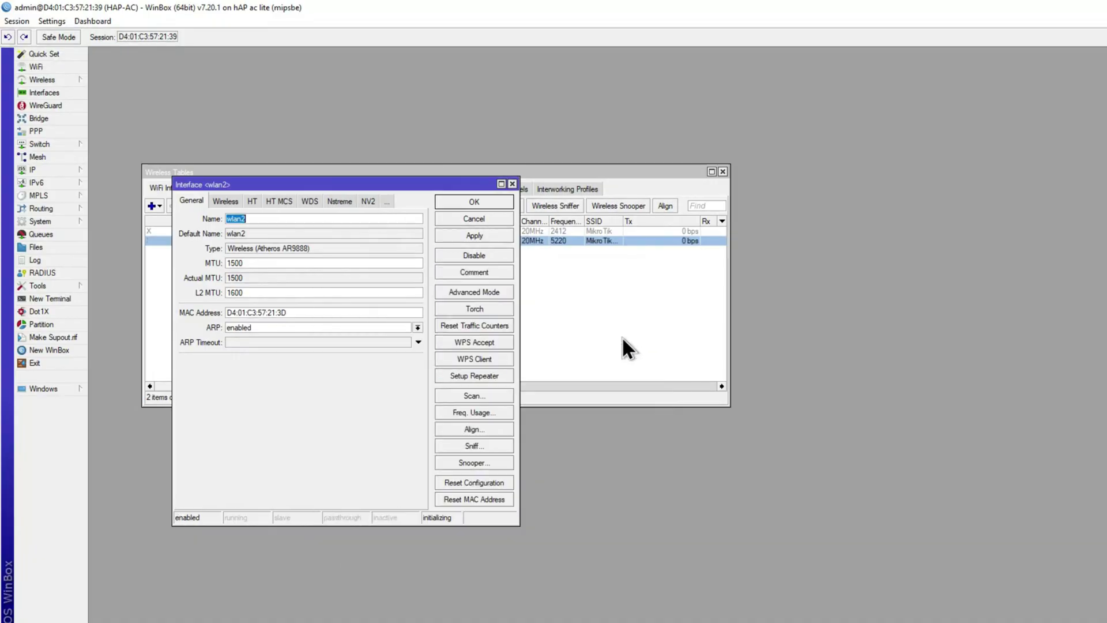
pyautogui.click(214, 200)
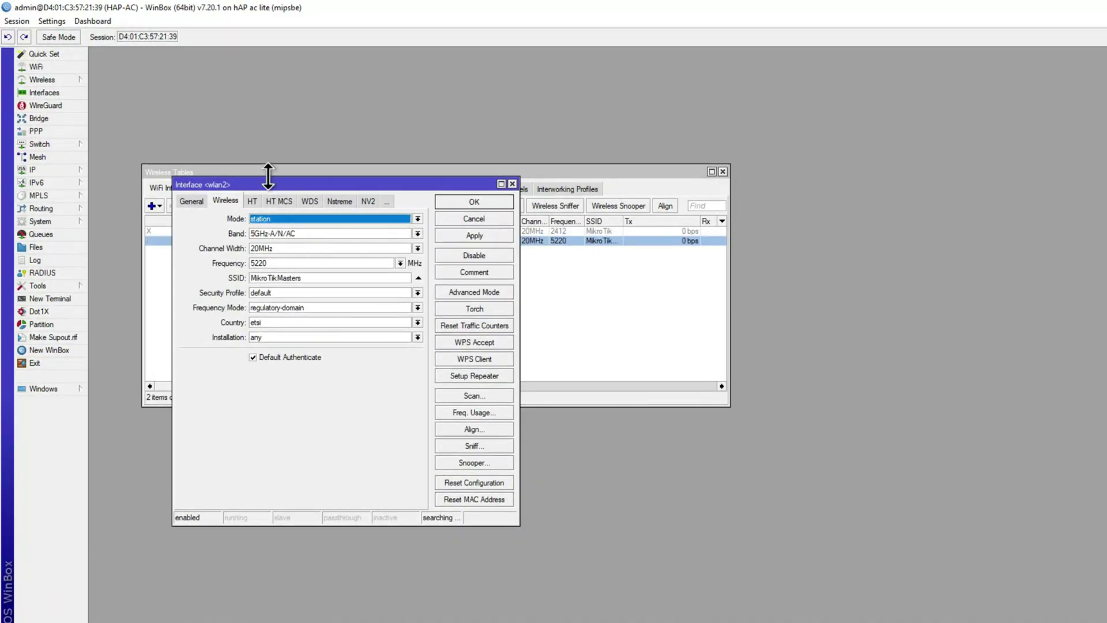
pyautogui.moveTo(272, 185); pyautogui.dragTo(259, 250)
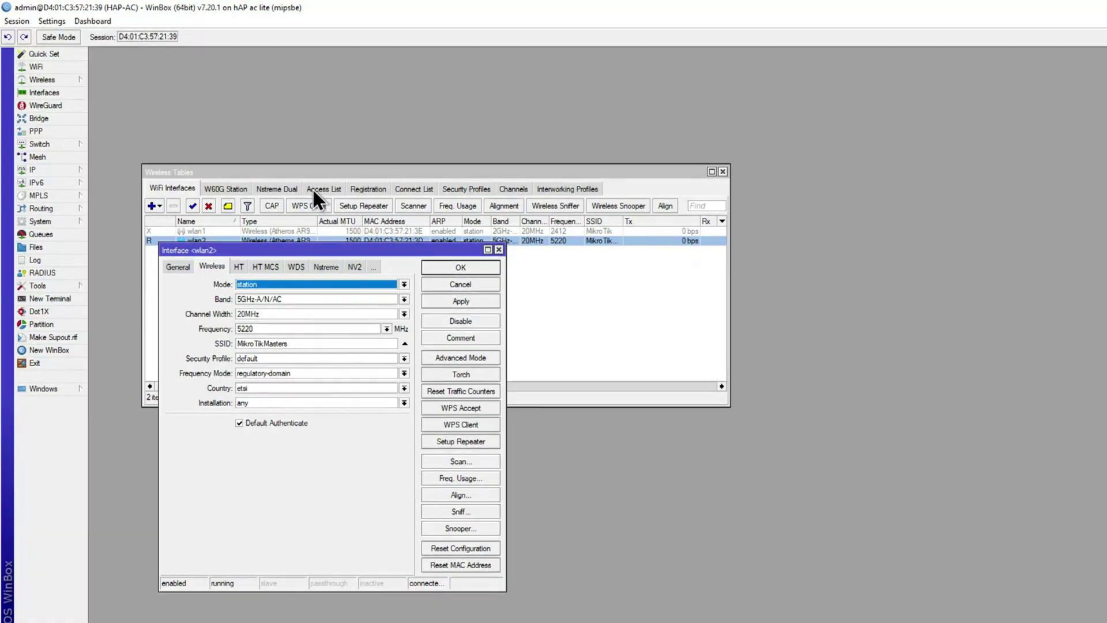
# - Open the default security profile, review its dynamic keys mode, authentication types and pre-shared keys, and close it
pyautogui.click(481, 186)
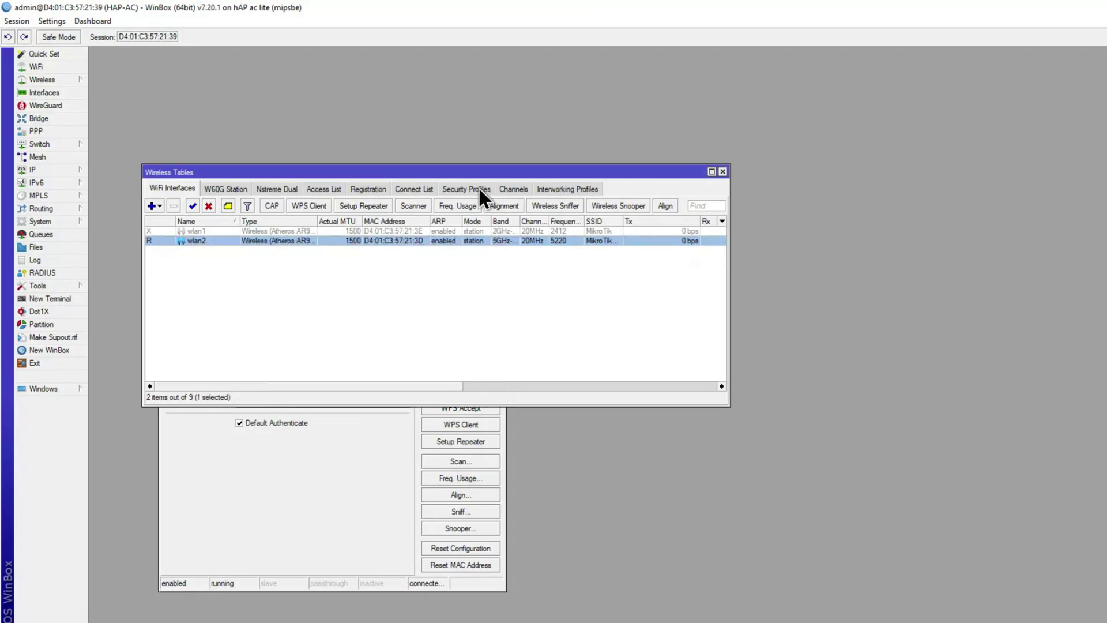
pyautogui.doubleClick(196, 231)
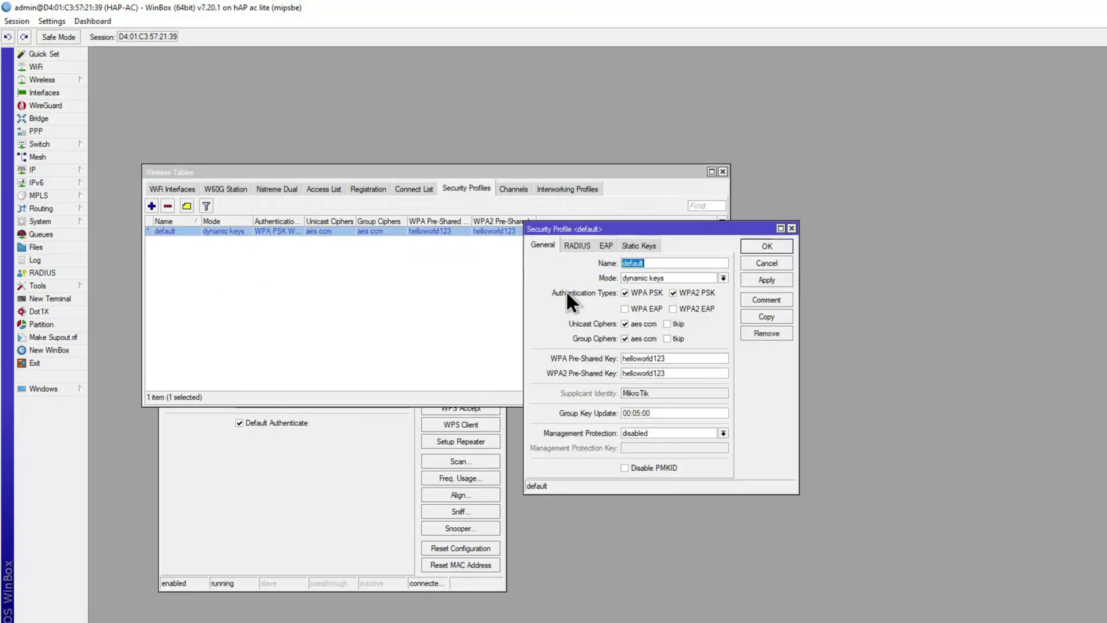
pyautogui.click(648, 275)
pyautogui.click(636, 285)
pyautogui.click(681, 280)
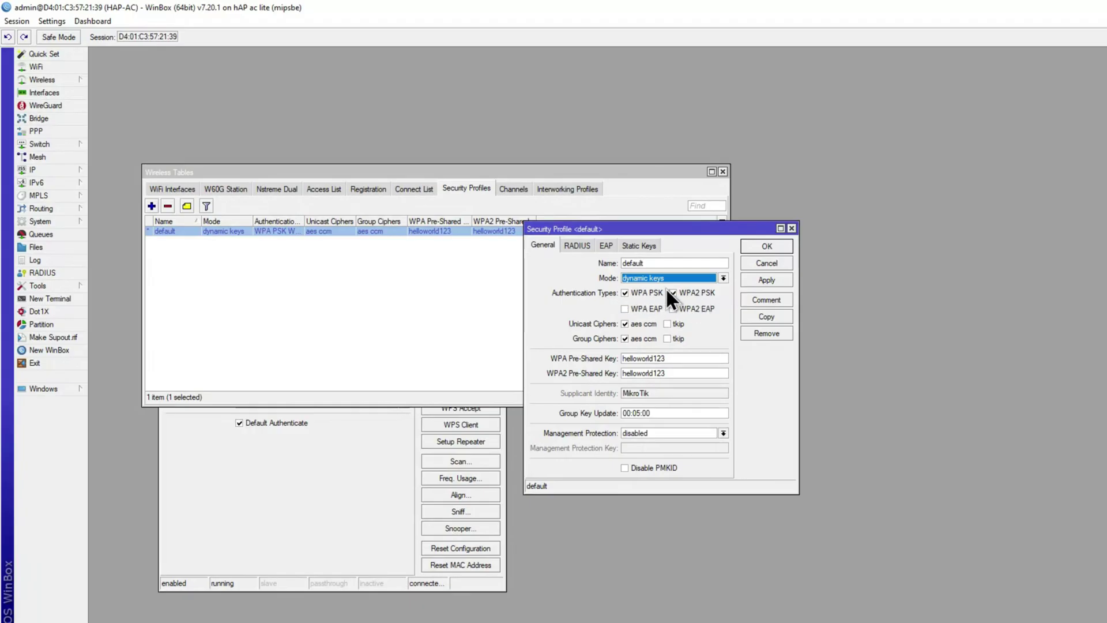
pyautogui.moveTo(678, 358); pyautogui.dragTo(569, 358)
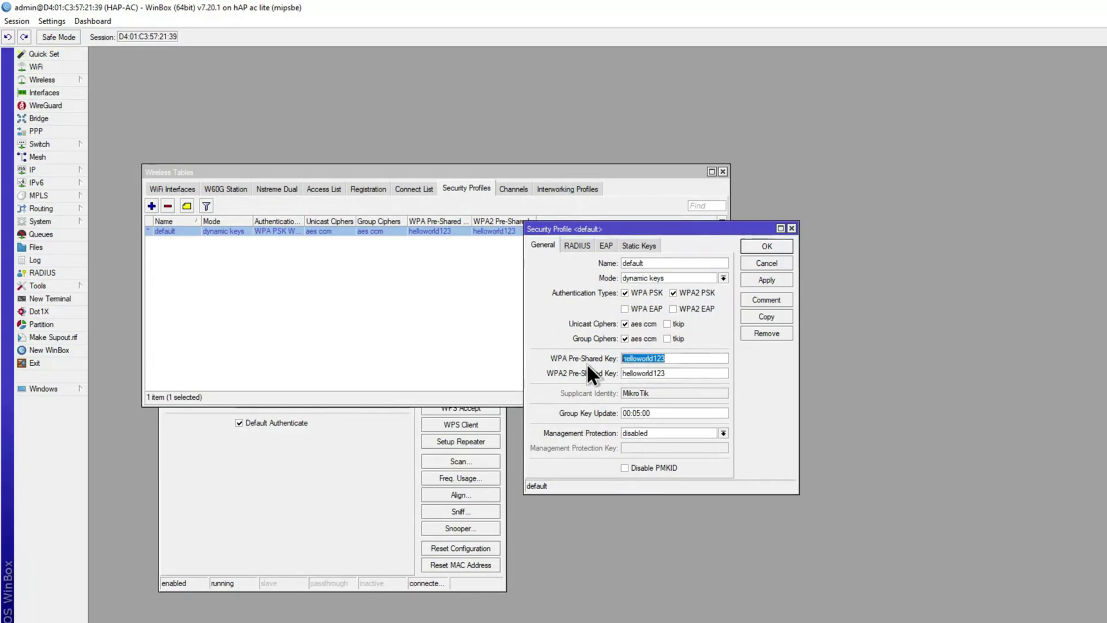
pyautogui.doubleClick(673, 373)
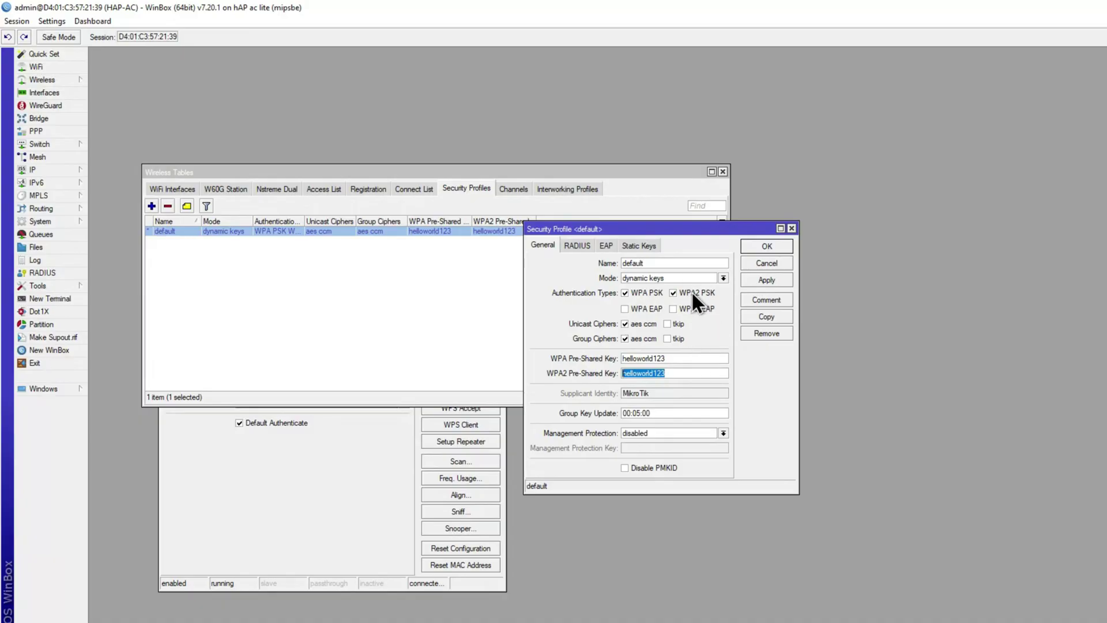
pyautogui.click(757, 245)
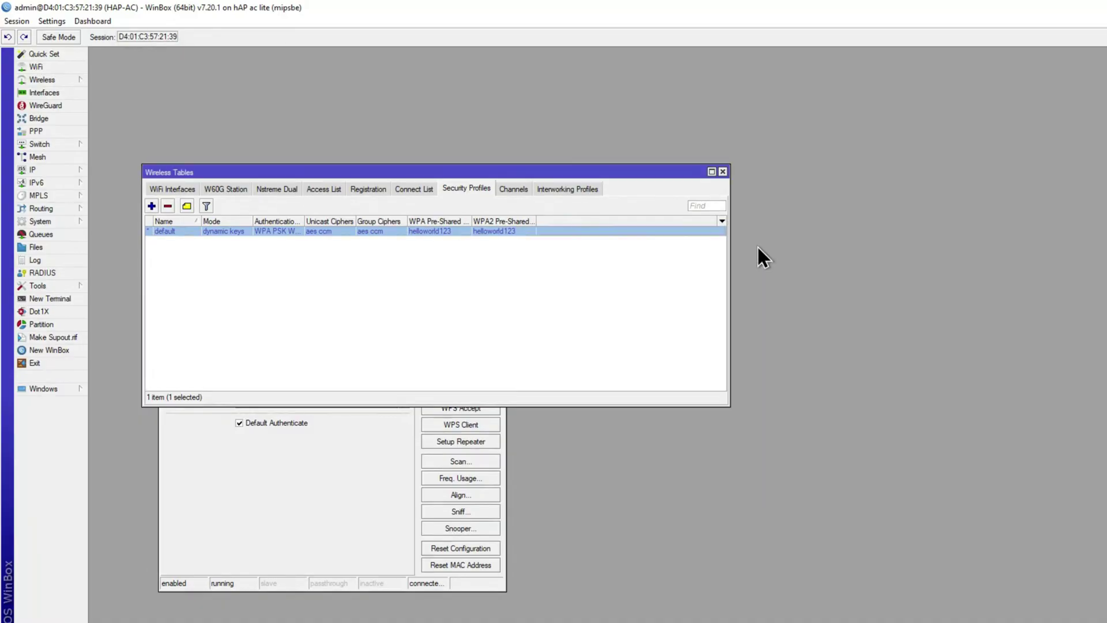
# - Return to wlan2's interface settings, review the available modes, and apply station bridge as its mode
pyautogui.click(164, 189)
pyautogui.click(345, 473)
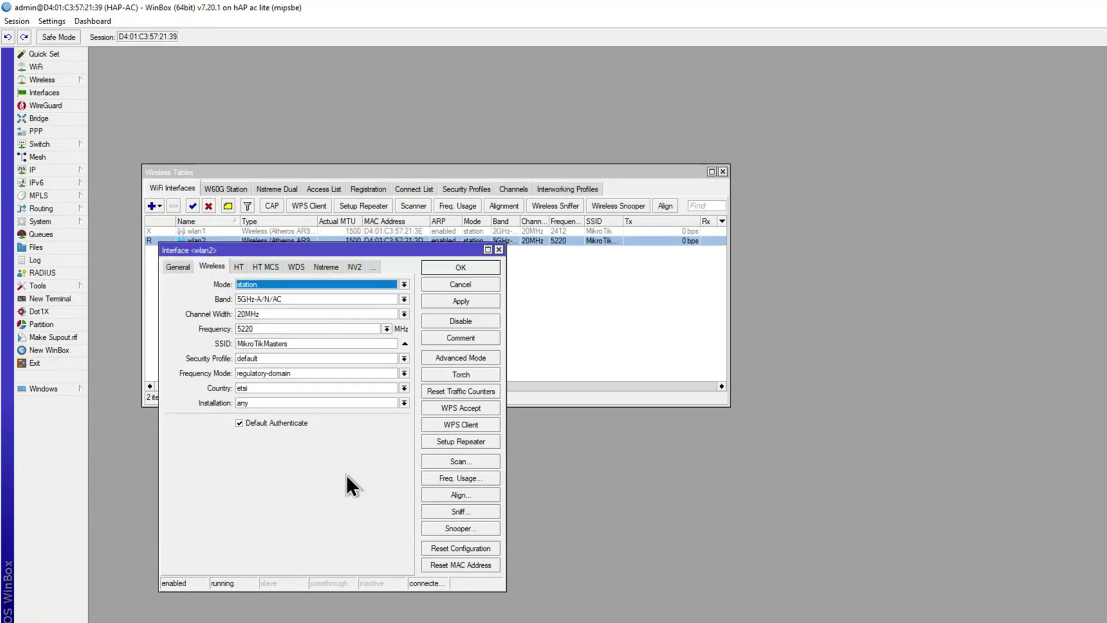
pyautogui.click(261, 285)
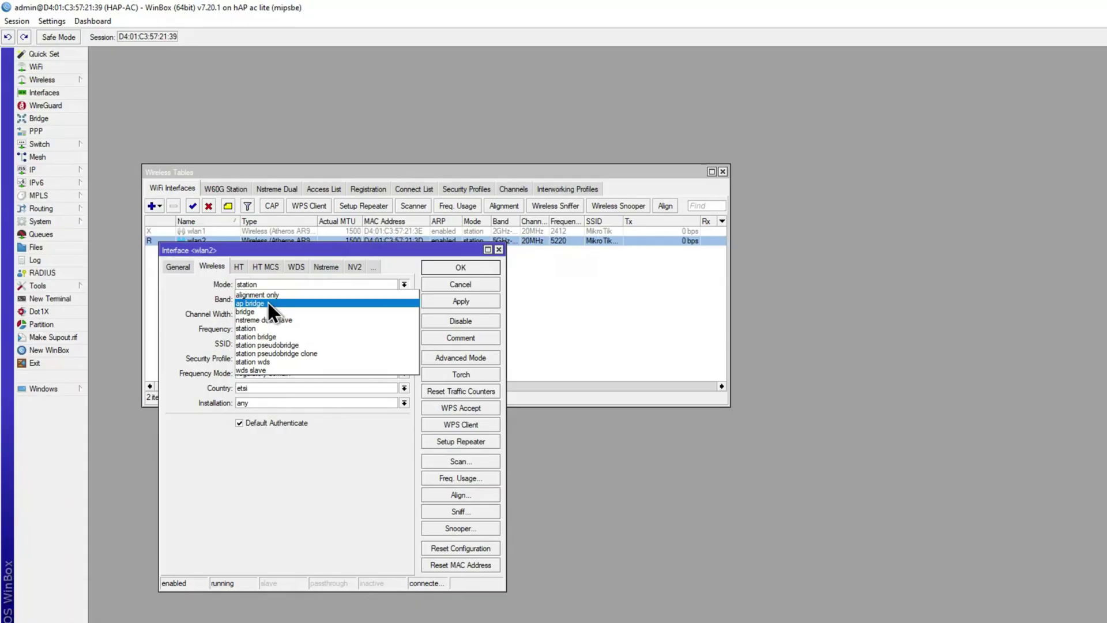
pyautogui.click(206, 291)
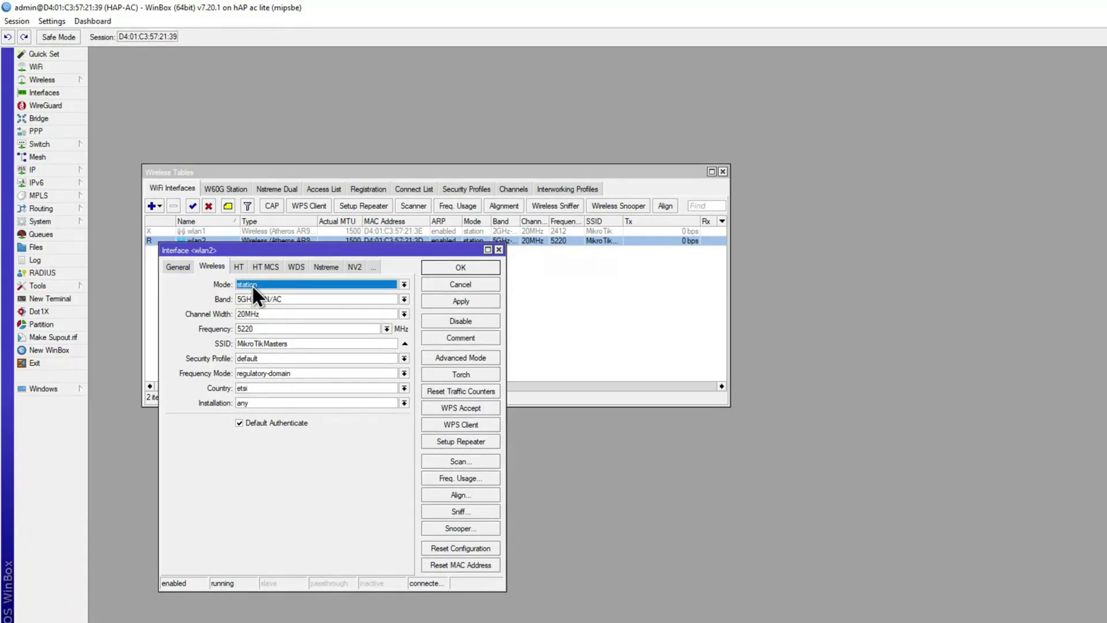
pyautogui.click(254, 285)
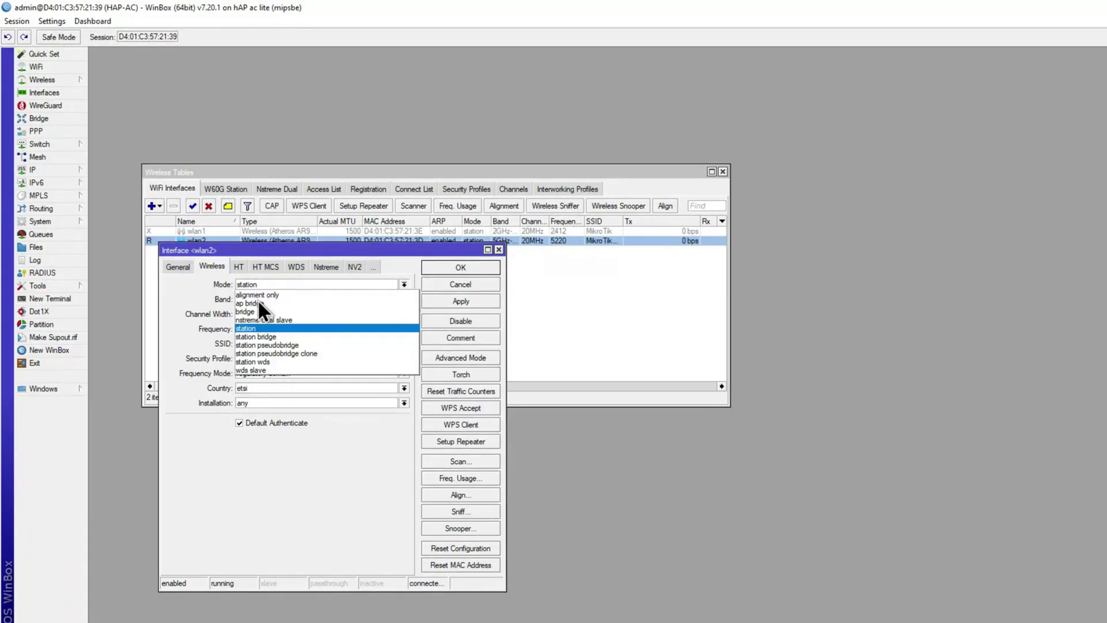
pyautogui.click(283, 338)
pyautogui.click(477, 301)
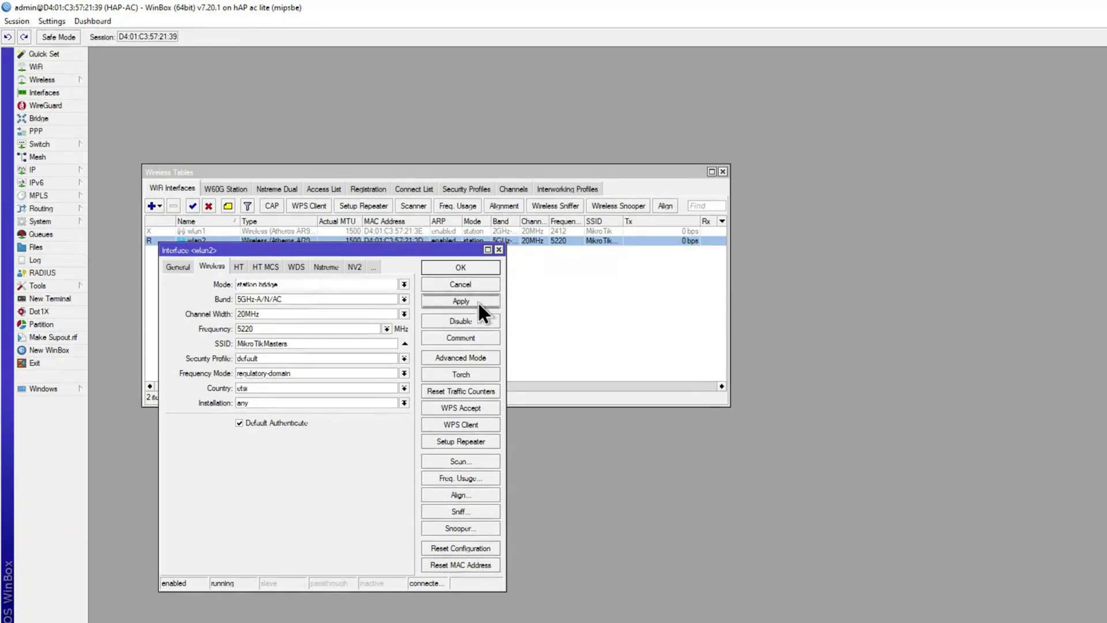
pyautogui.moveTo(376, 250); pyautogui.dragTo(403, 273)
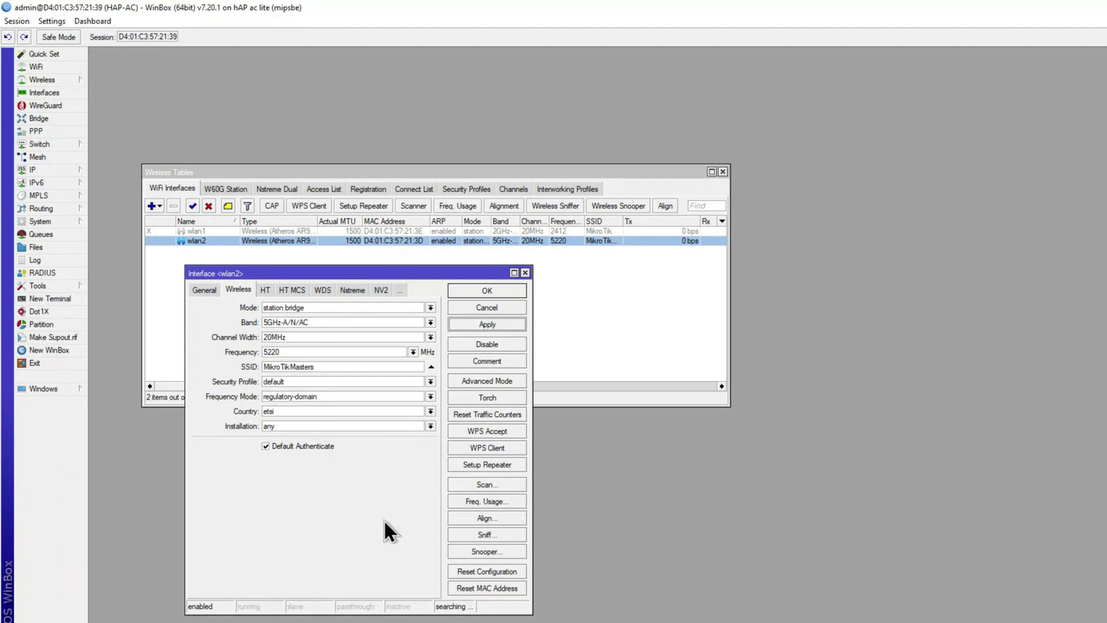
# - Set wlan2's mode back to station and apply the change
pyautogui.click(300, 308)
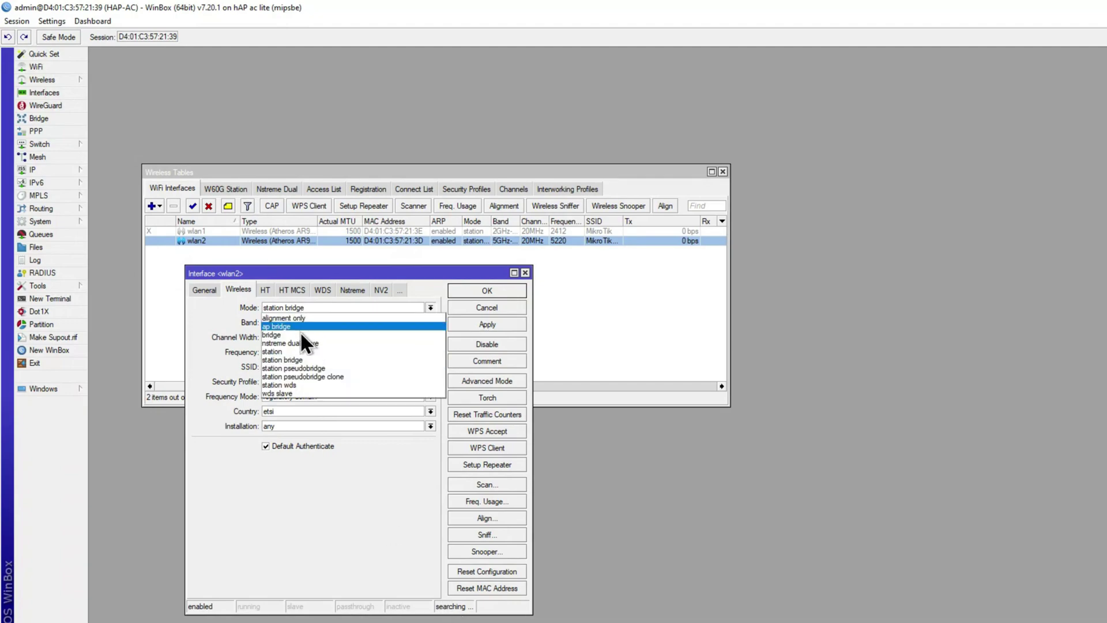
pyautogui.click(303, 353)
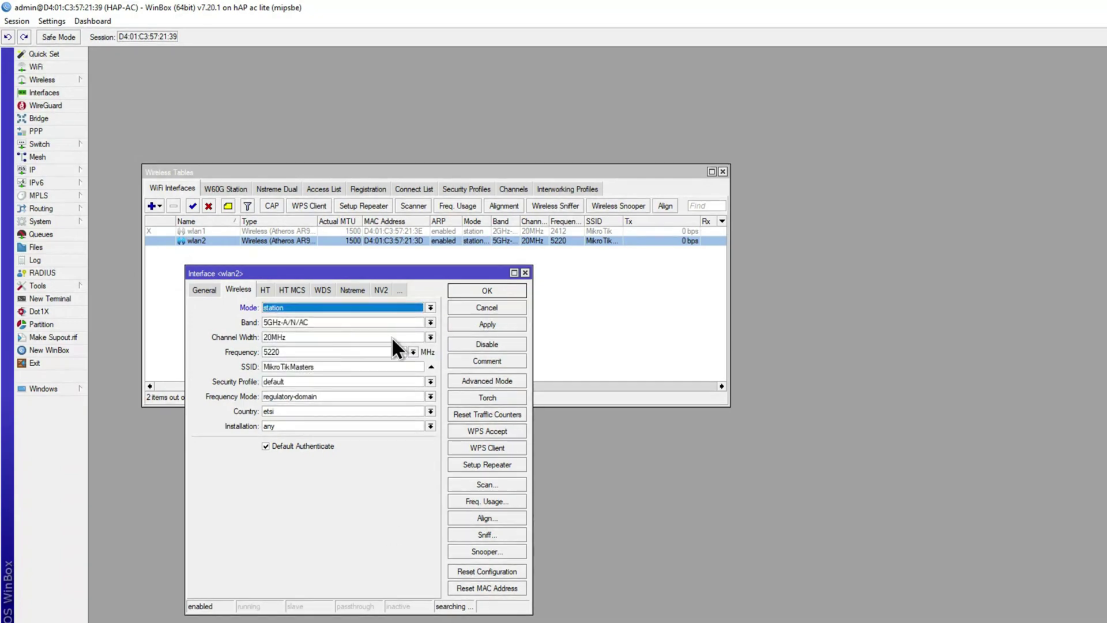
pyautogui.click(474, 325)
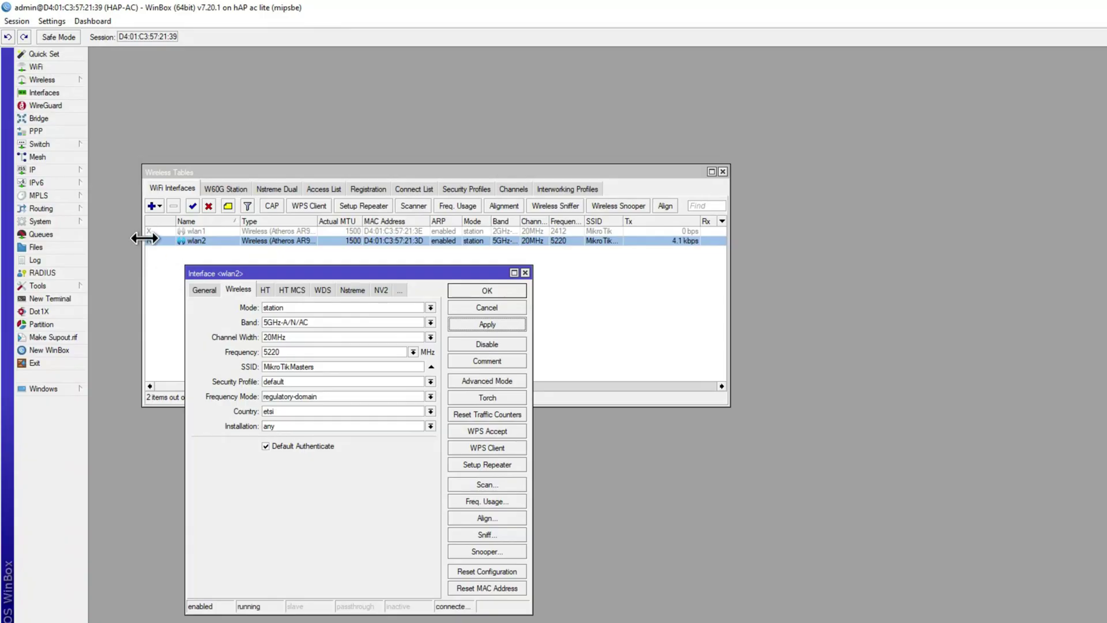
# - Add wlan2 as a new port of lan_bridge on the hAP ac lite
pyautogui.click(40, 119)
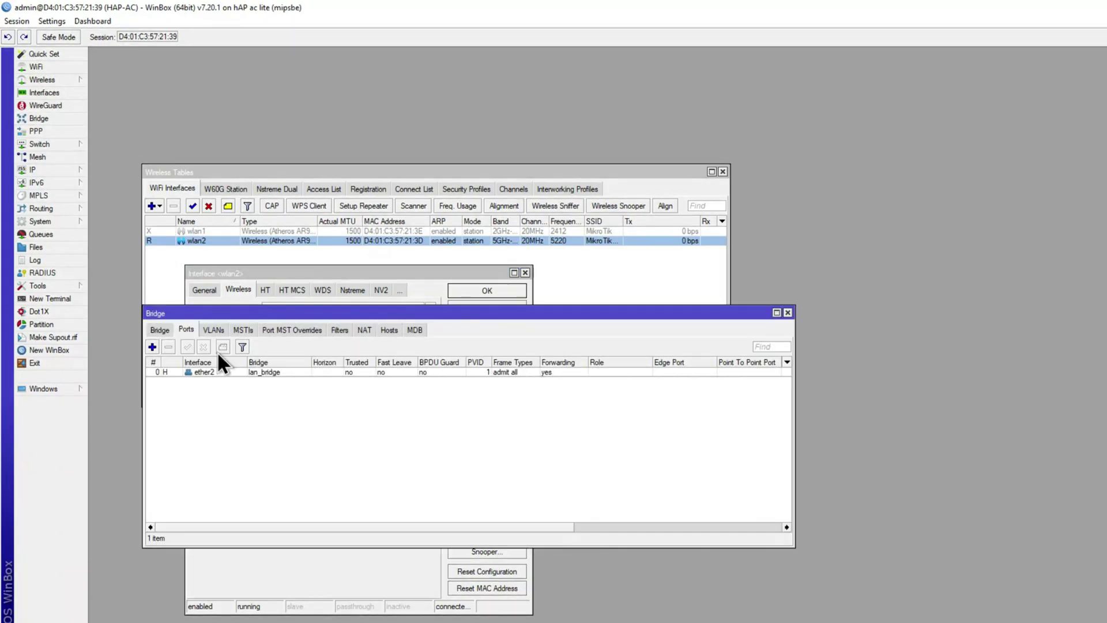
pyautogui.click(152, 346)
pyautogui.click(592, 285)
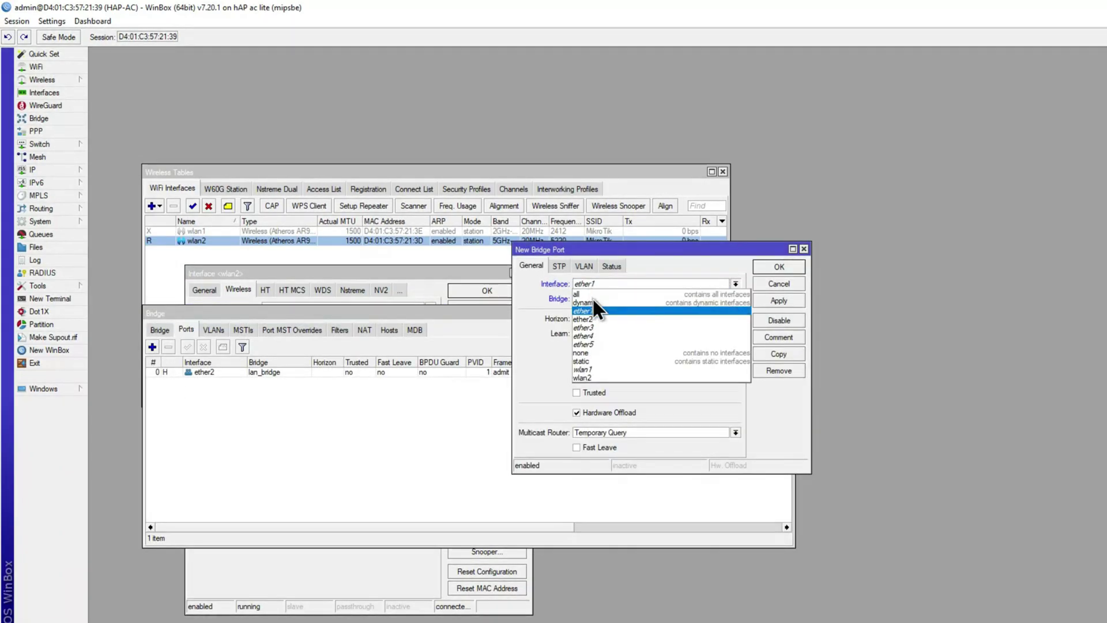
pyautogui.click(611, 378)
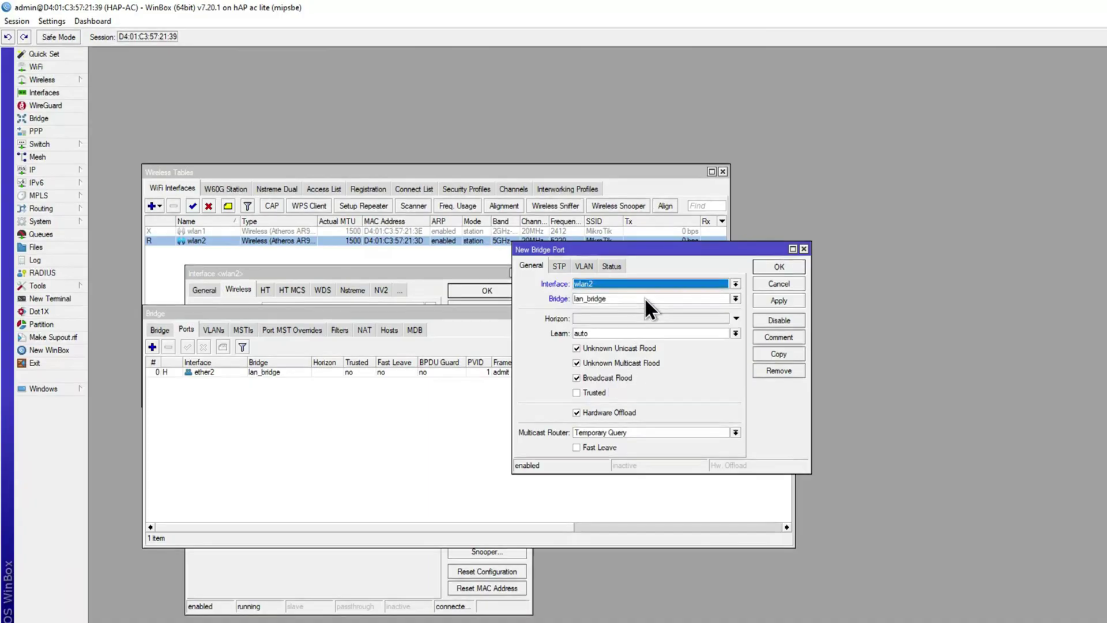
pyautogui.click(787, 265)
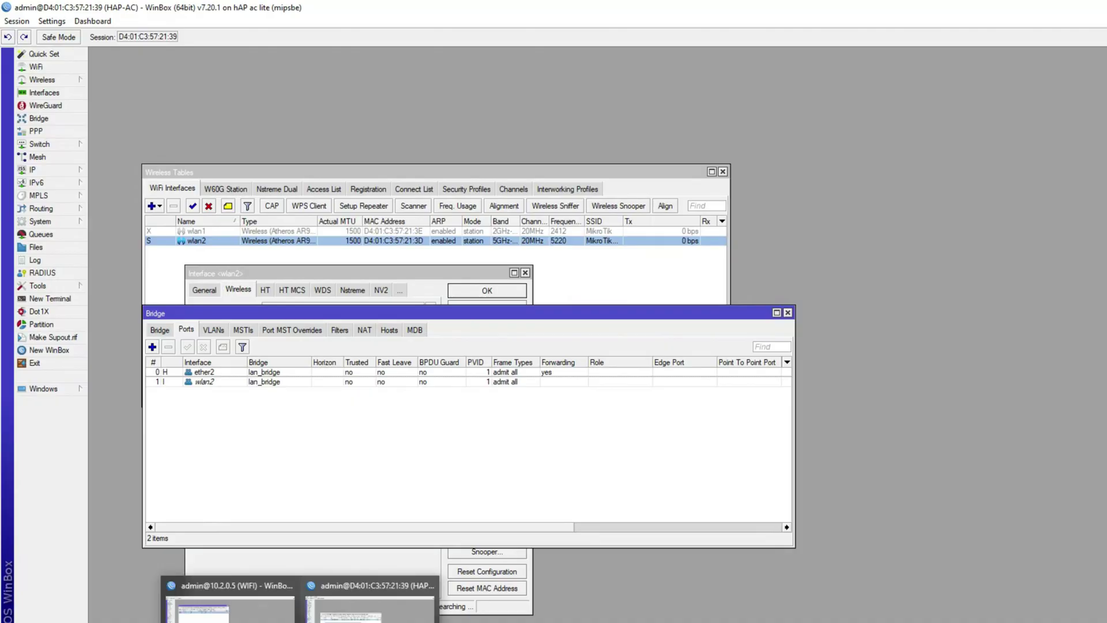
# - Switch to the cAP ax WinBox session and examine the log for the wireless client's connection events
pyautogui.click(225, 597)
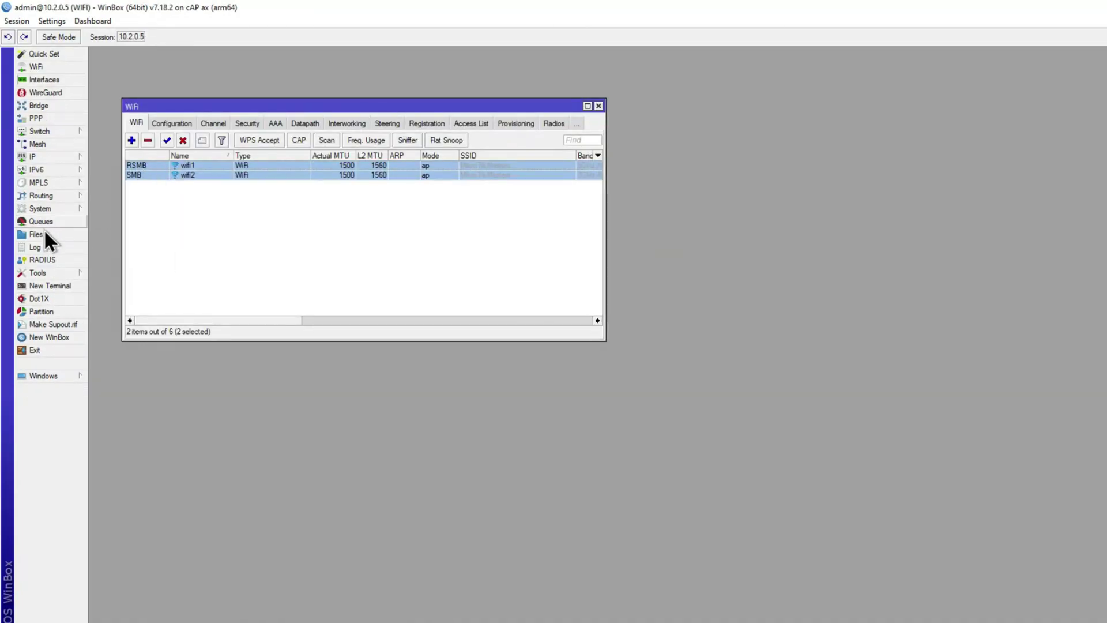
pyautogui.click(35, 247)
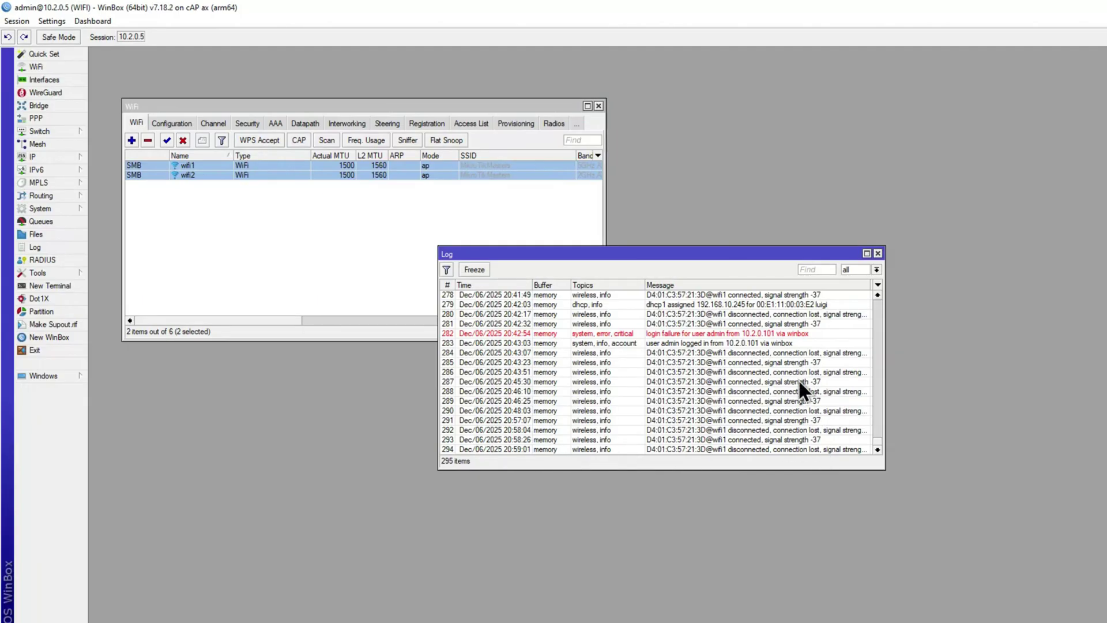
pyautogui.moveTo(699, 254); pyautogui.dragTo(509, 272)
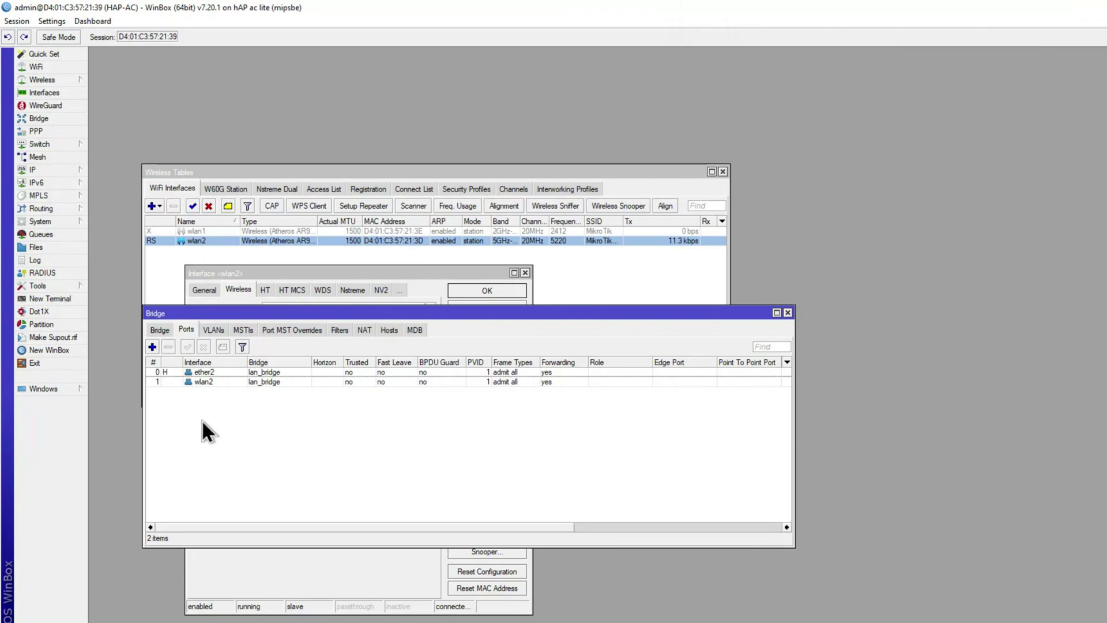
# - Try station bridge as wlan2's mode, set the mode back to station, and confirm the interface settings
pyautogui.click(229, 268)
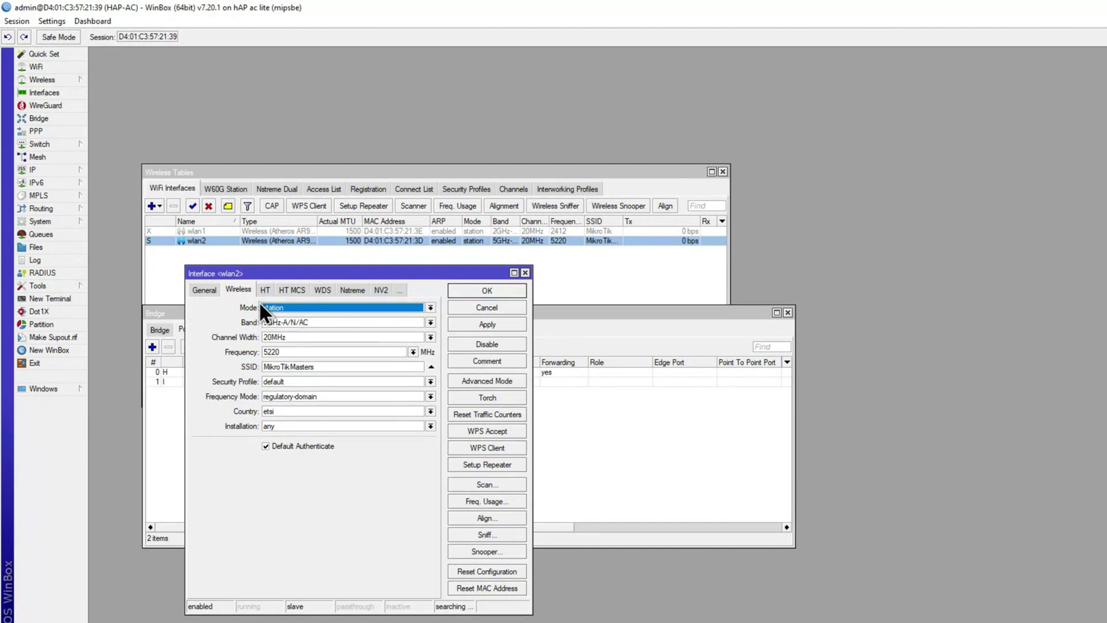
pyautogui.click(279, 310)
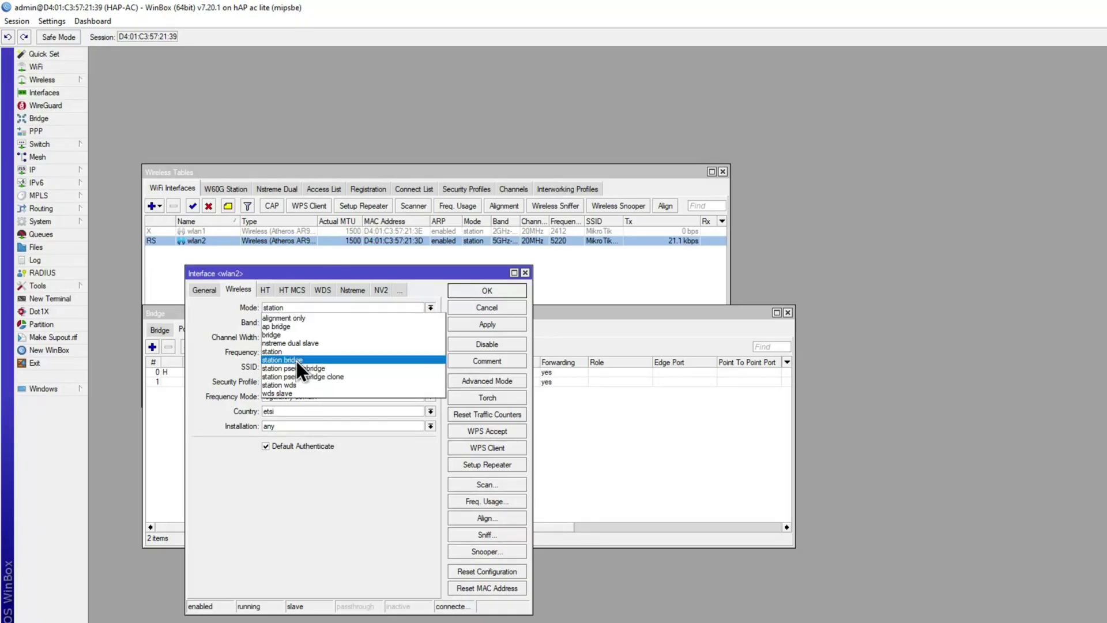
pyautogui.click(295, 359)
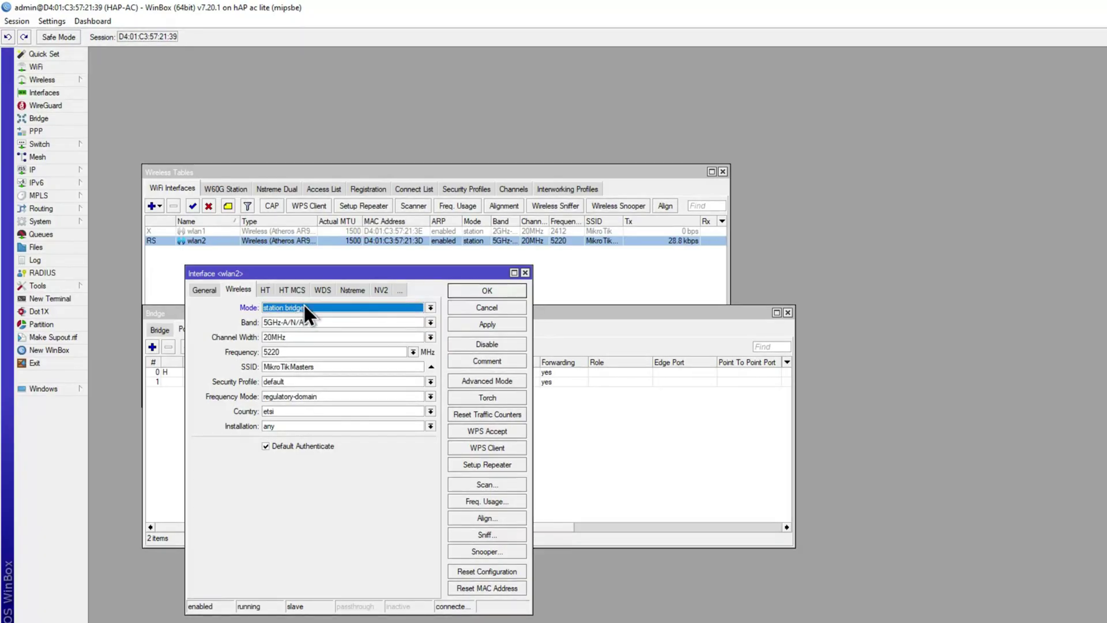
pyautogui.click(293, 308)
pyautogui.click(286, 348)
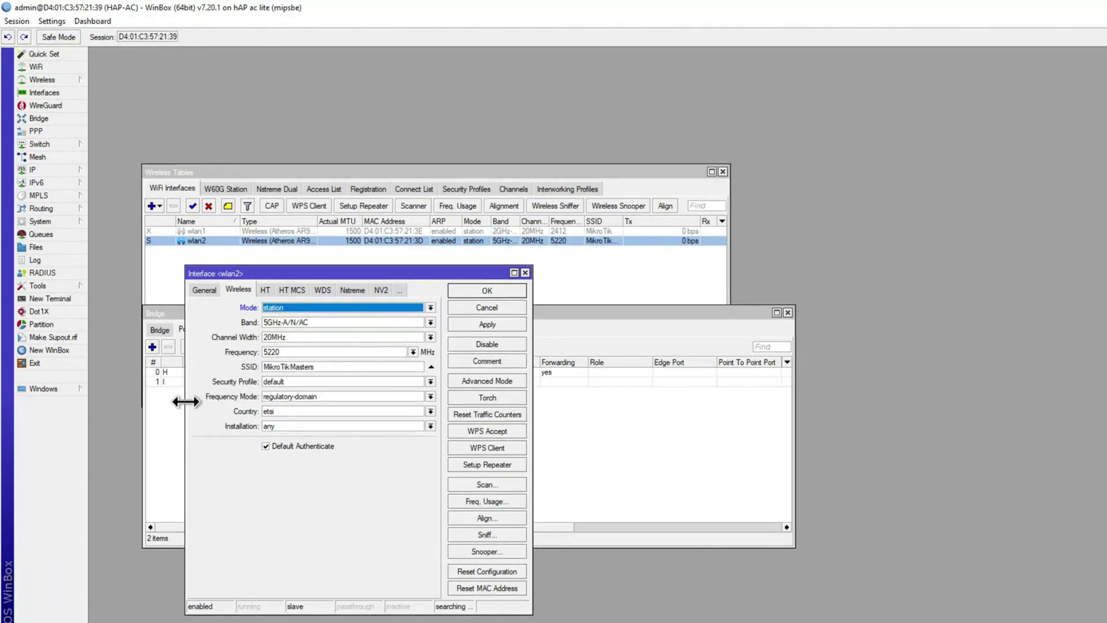
pyautogui.click(503, 290)
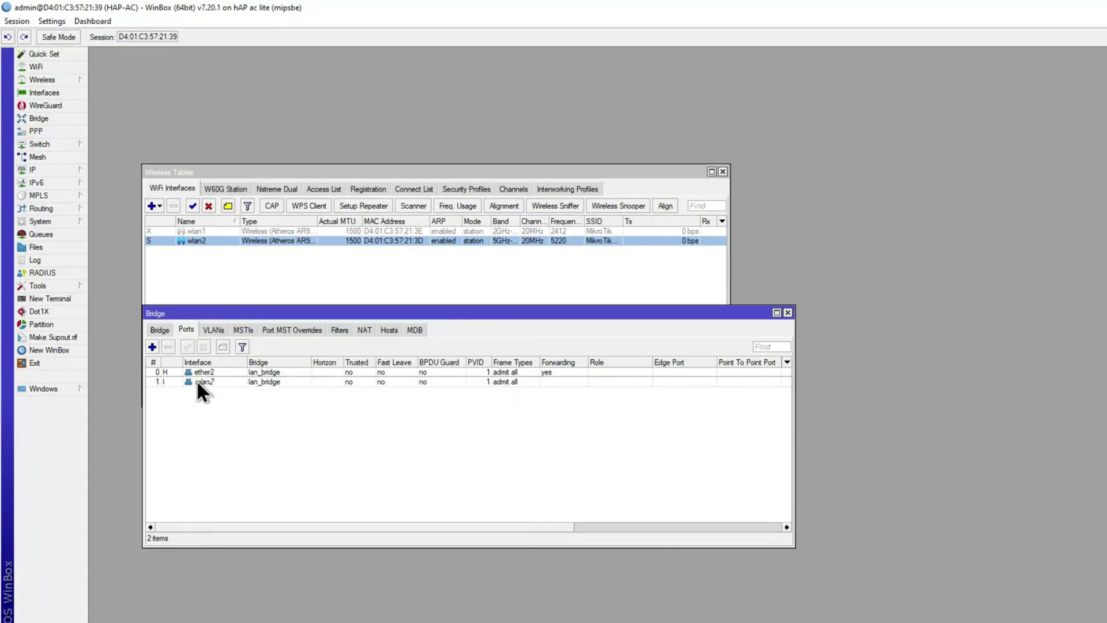
# - Remove the wlan2 port from lan_bridge on the hAP ac lite
pyautogui.click(196, 380)
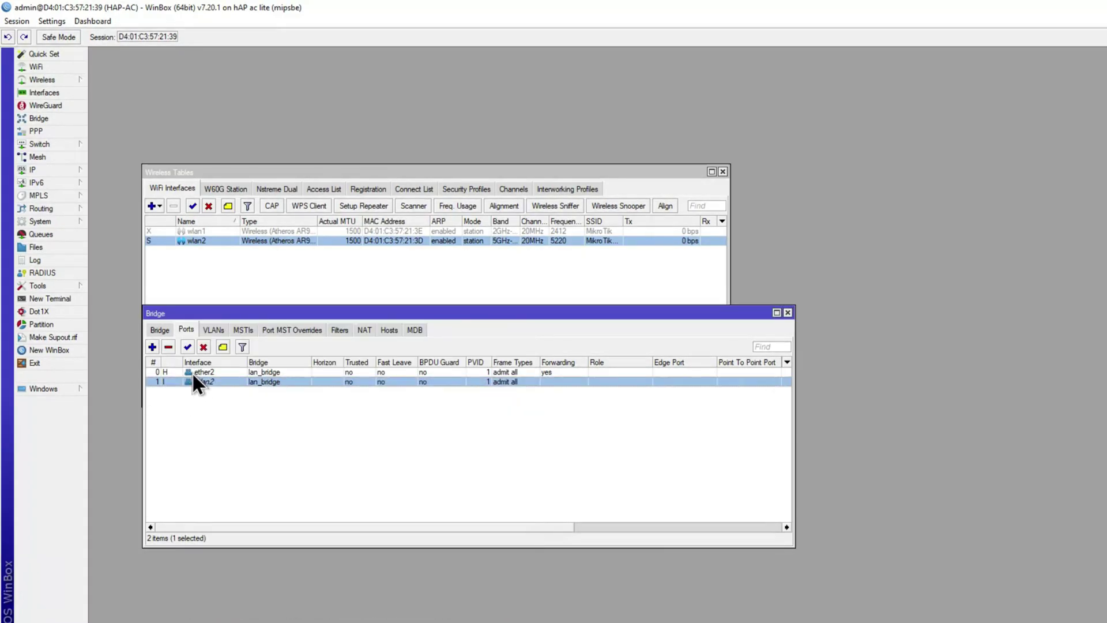
pyautogui.click(171, 347)
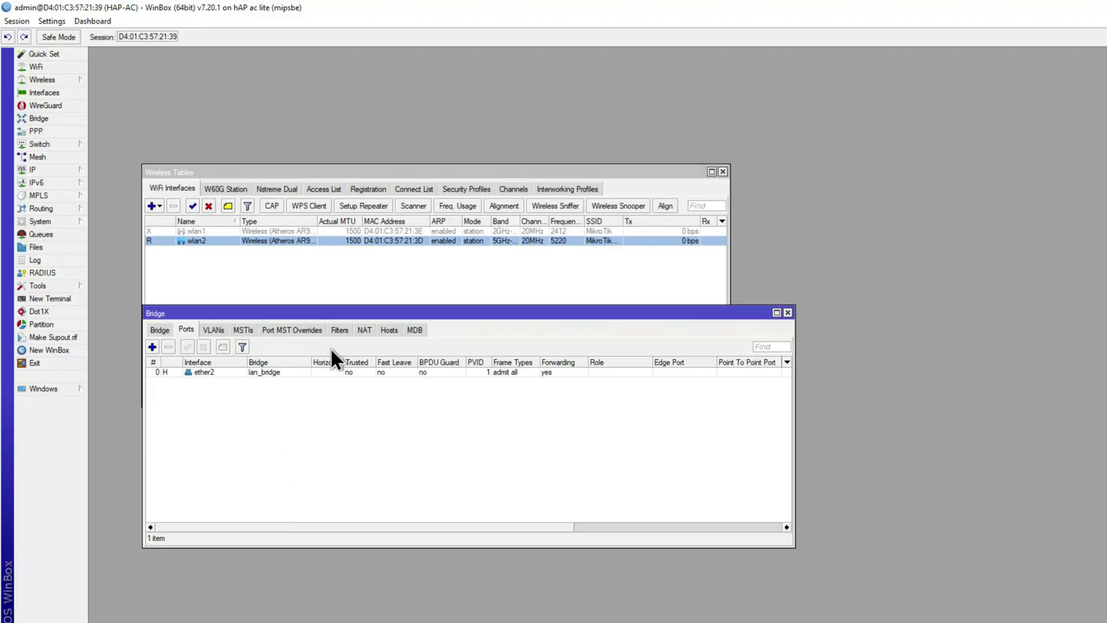
# - Check the IP address assigned to lan_bridge in the hAP ac lite's address list
pyautogui.click(43, 168)
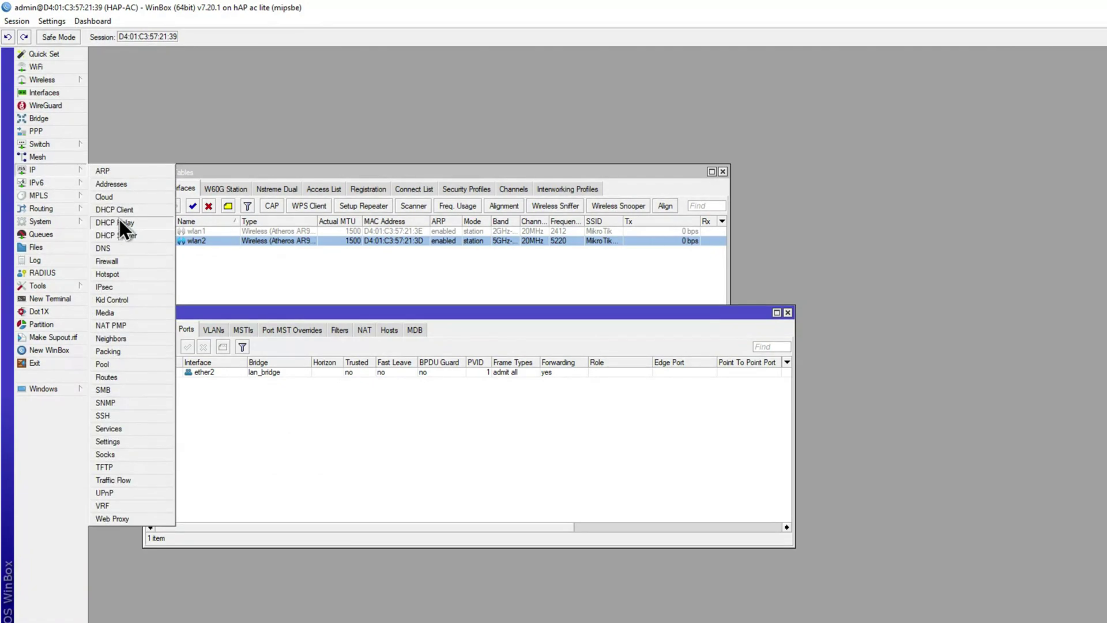
pyautogui.click(105, 183)
pyautogui.click(371, 303)
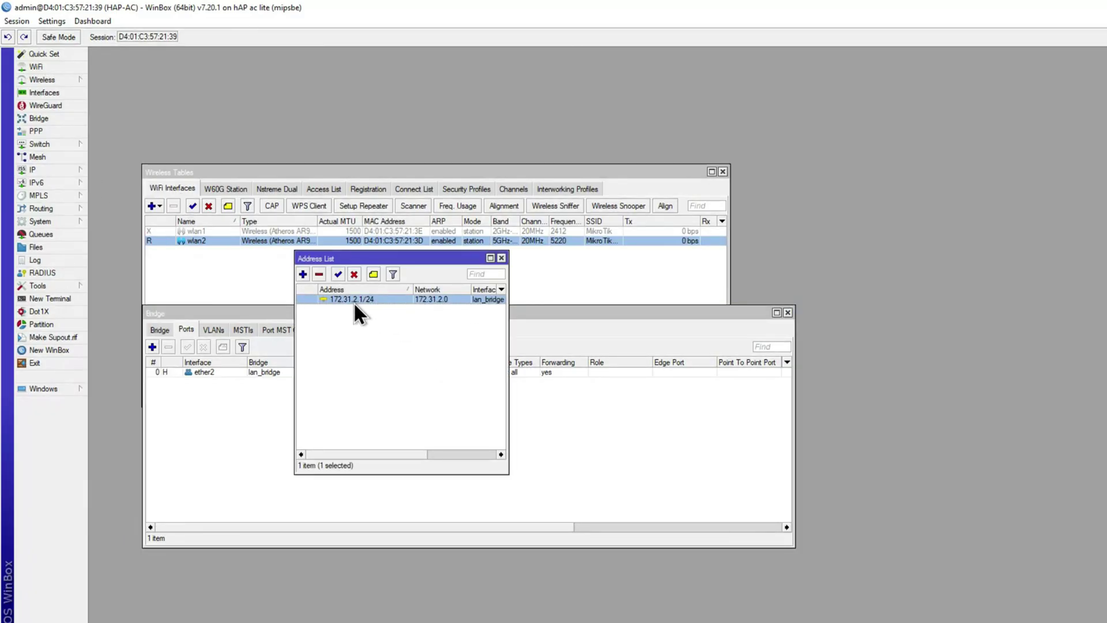
pyautogui.click(502, 258)
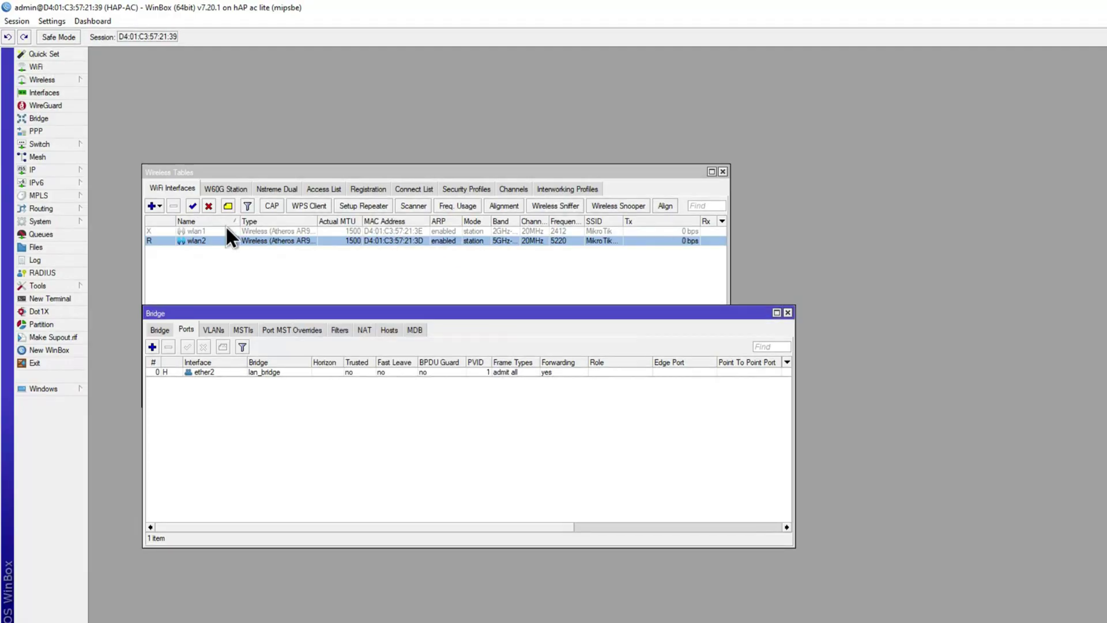
# - Enable the dhcp1 DHCP server on lan_bridge
pyautogui.click(50, 168)
pyautogui.click(123, 233)
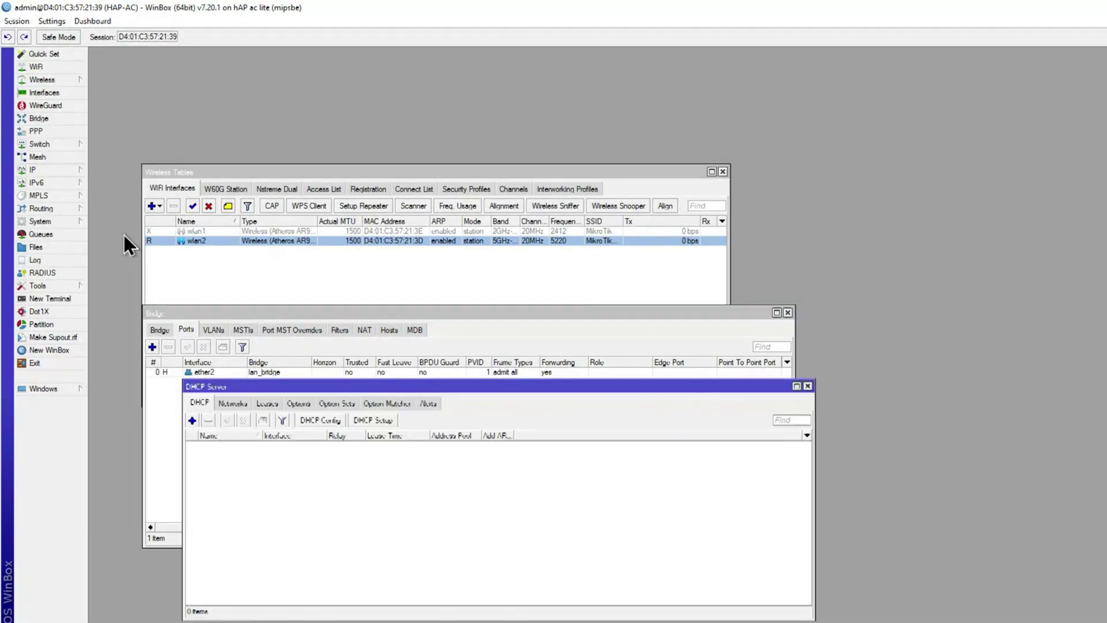
pyautogui.click(254, 447)
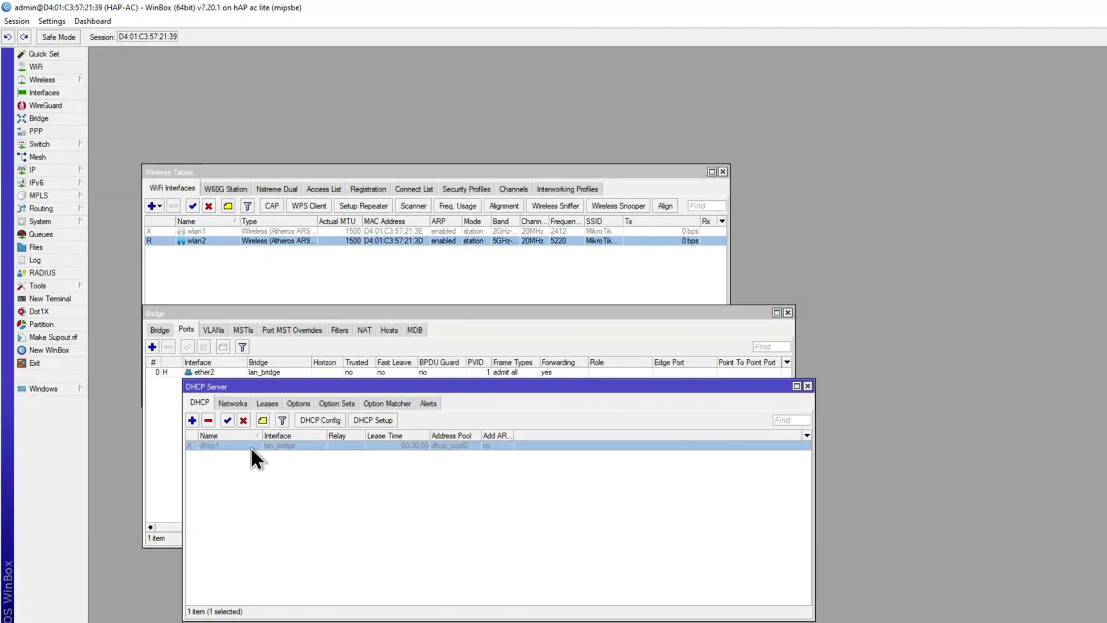
pyautogui.click(231, 420)
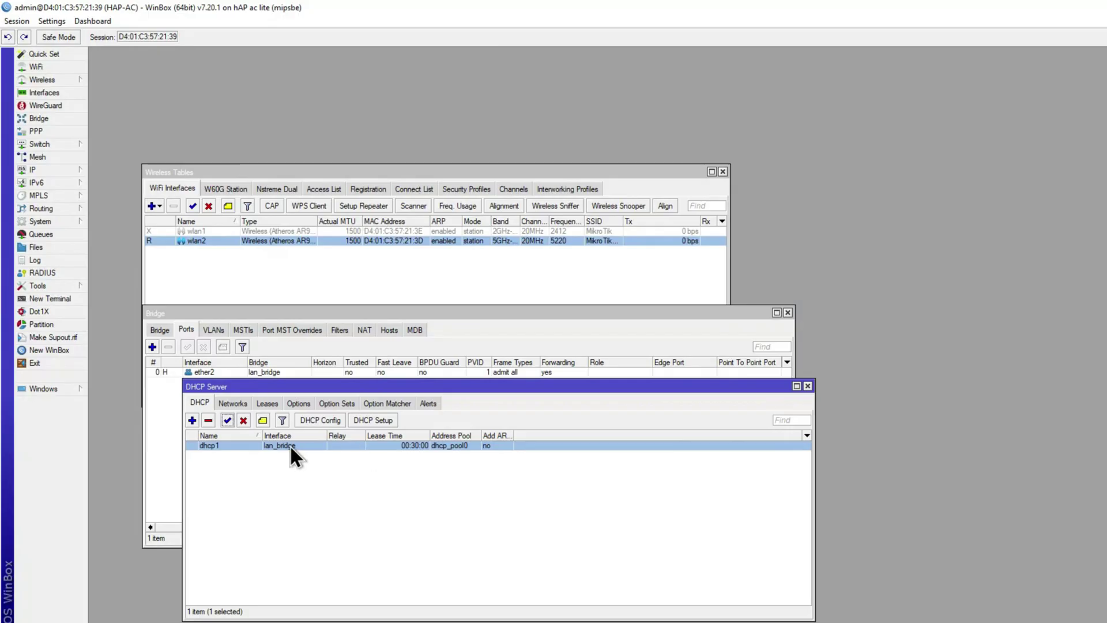
pyautogui.click(807, 386)
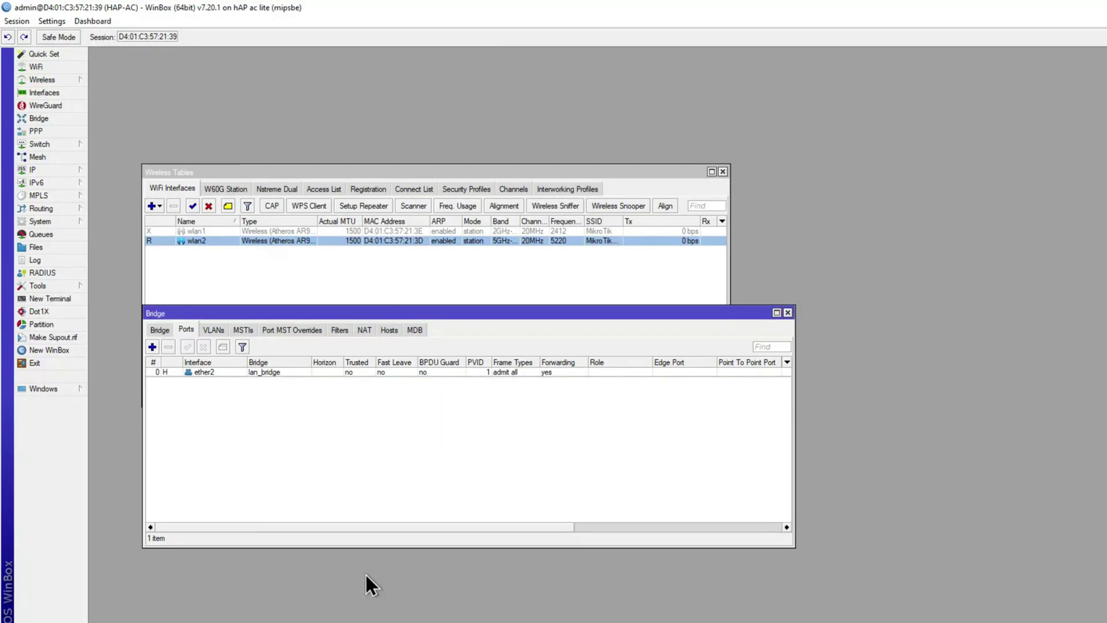
# - Switch to Command Prompt, renew the PC's lease with ipconfig/renew, and display its addressing with ipconfig
pyautogui.hotkey('alt', 'Tab')
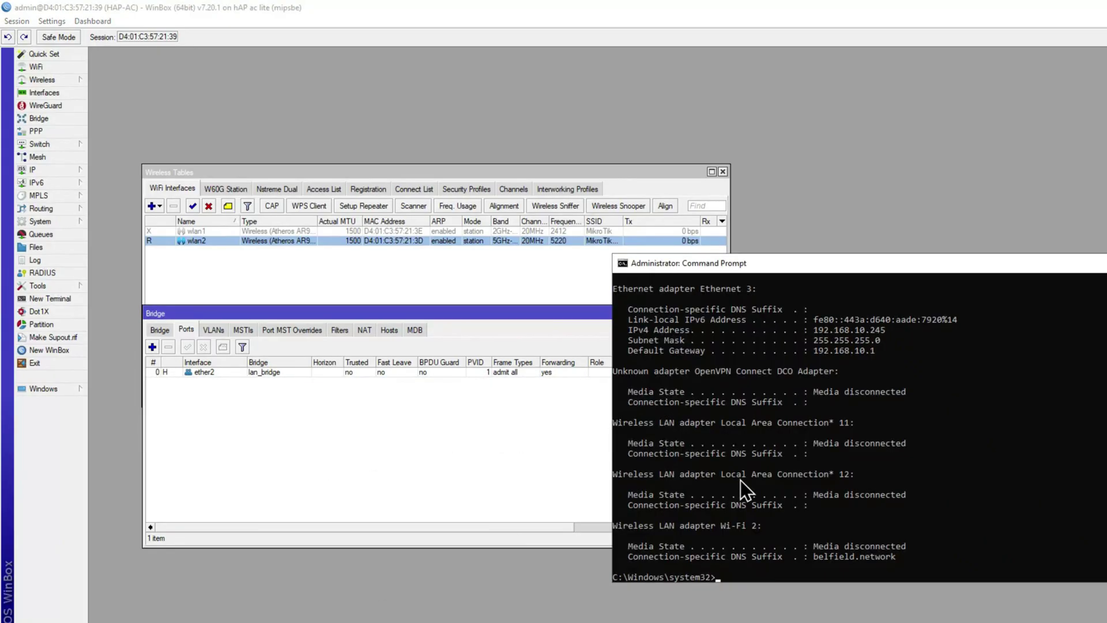
pyautogui.write('ipconfig/renew')
pyautogui.press('Return')
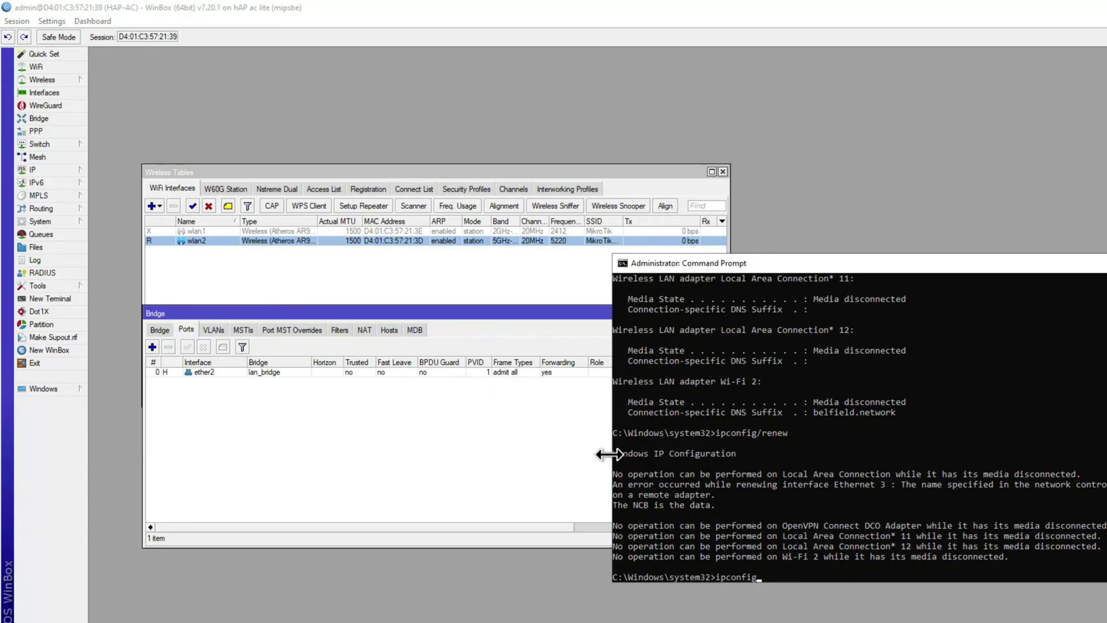
pyautogui.press('Return')
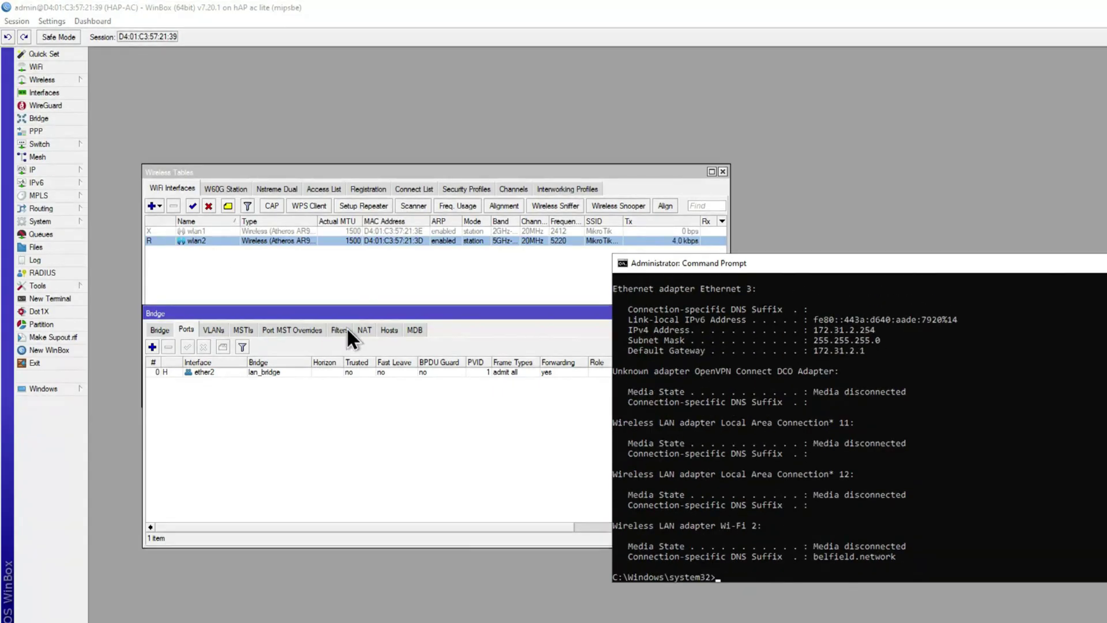
pyautogui.click(328, 448)
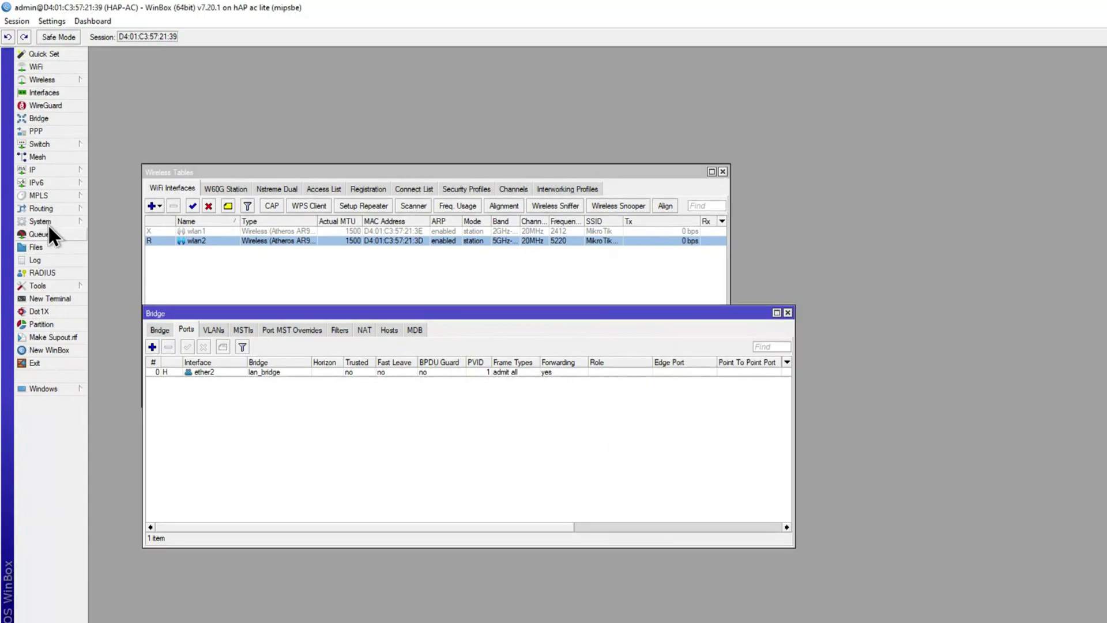
# - Add a srcnat firewall NAT rule with out interface wlan2 and action masquerade
pyautogui.click(34, 169)
pyautogui.click(132, 259)
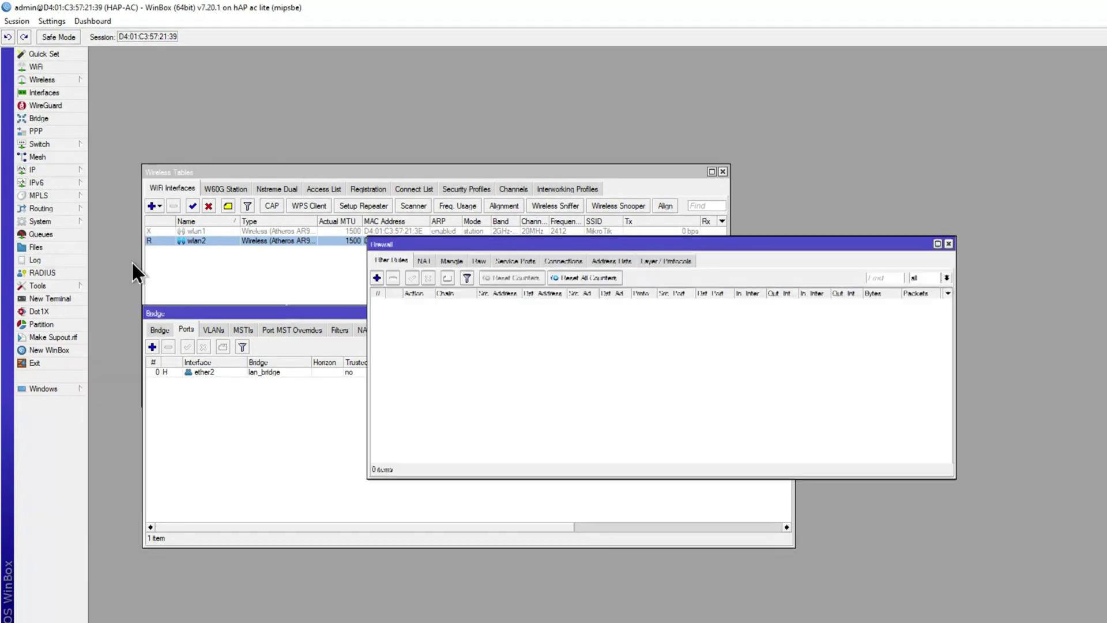
pyautogui.click(424, 260)
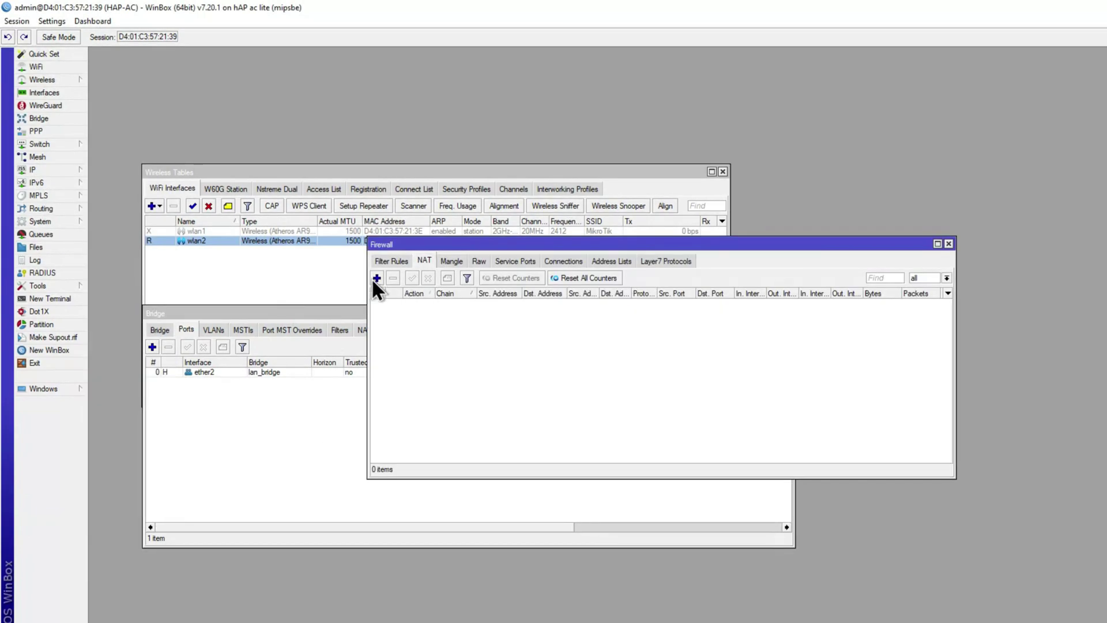
pyautogui.click(377, 278)
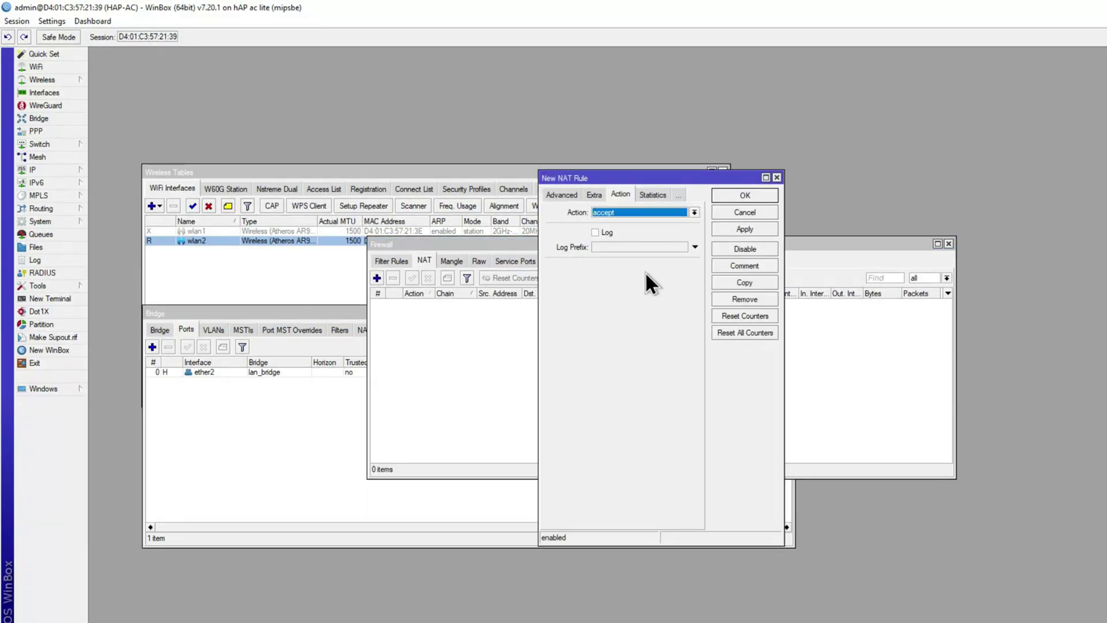
pyautogui.click(559, 194)
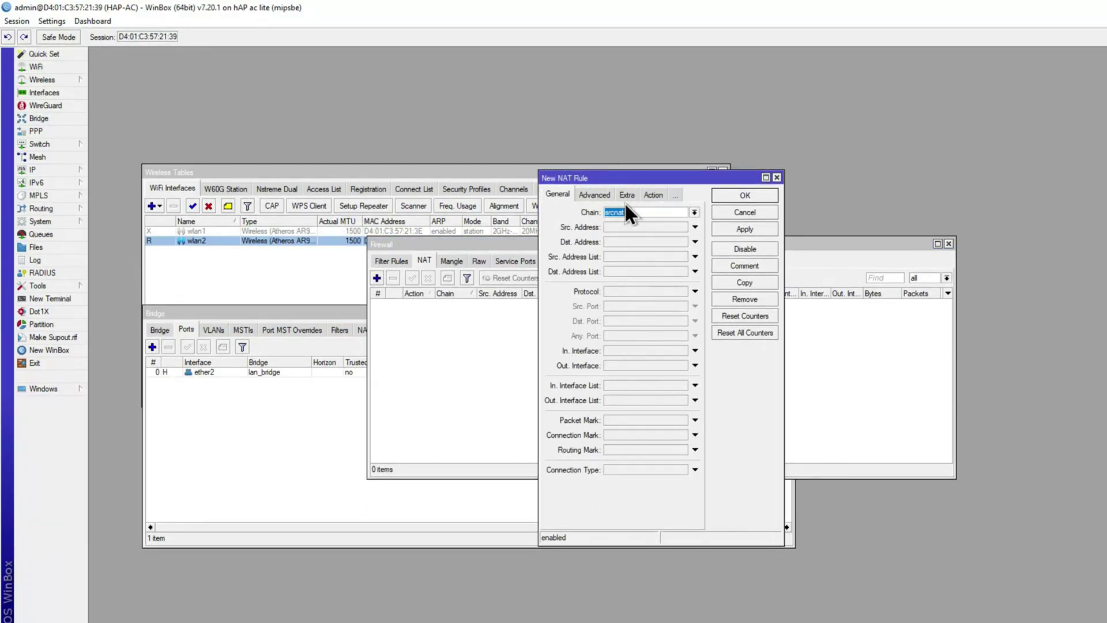
pyautogui.click(624, 364)
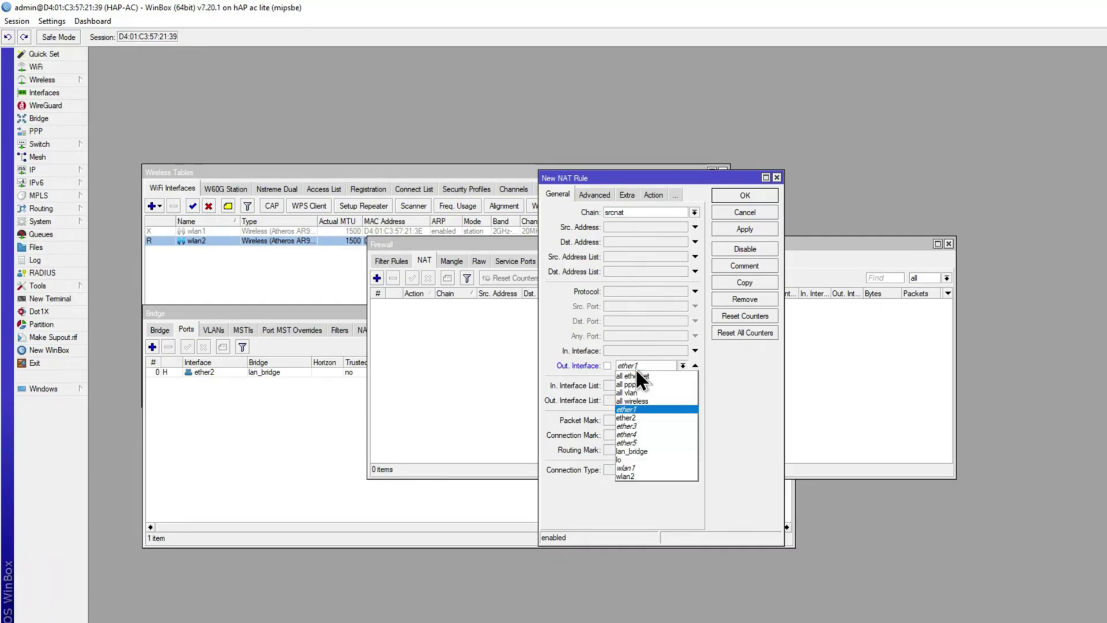
pyautogui.click(634, 476)
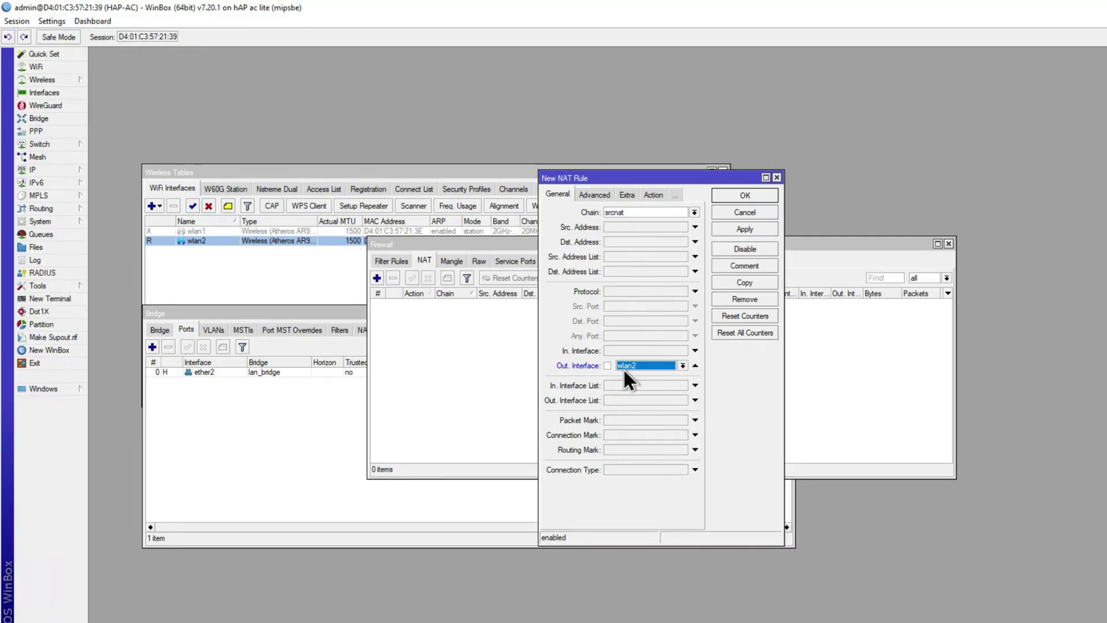
pyautogui.click(647, 195)
pyautogui.click(646, 213)
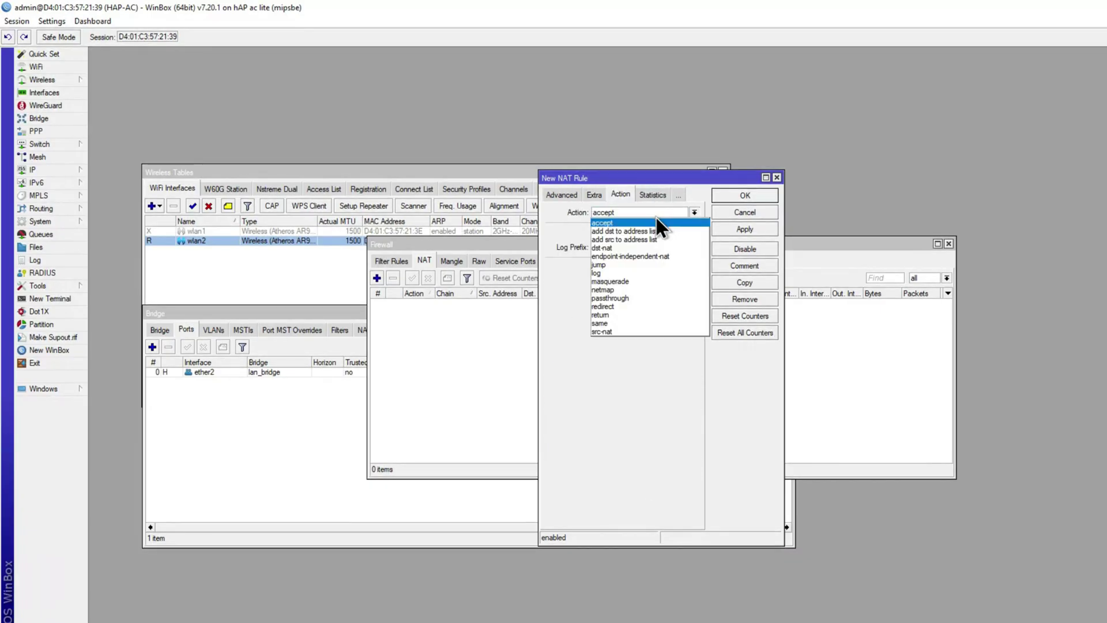
pyautogui.click(623, 282)
pyautogui.click(728, 196)
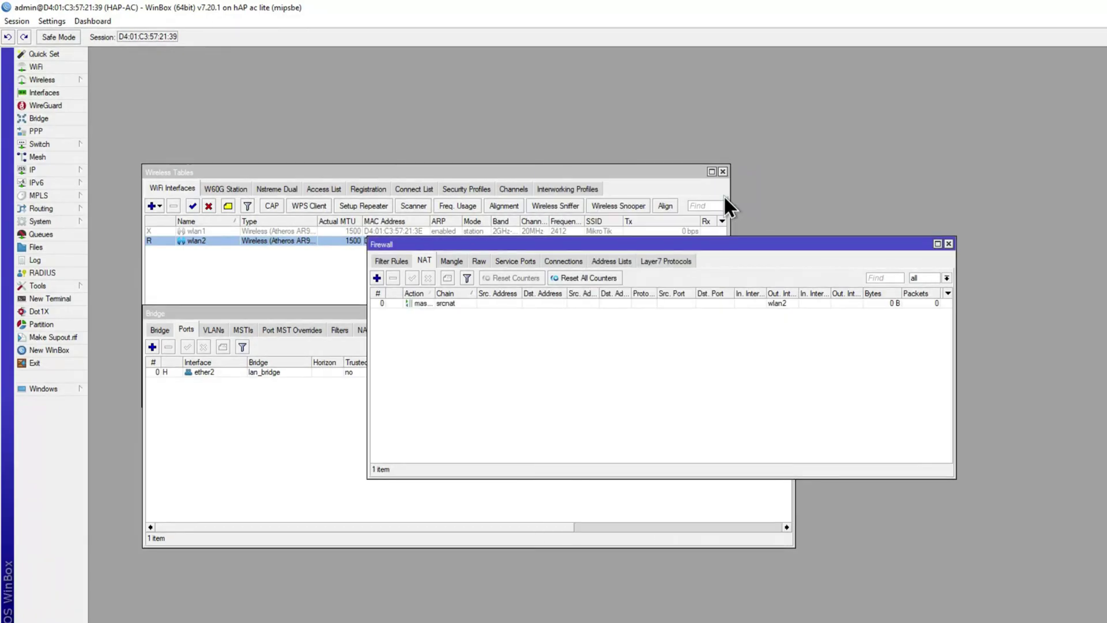
pyautogui.click(948, 244)
# - Add a DHCP client on wlan2 with the default route enabled, and widen the IP address column to read its full address
pyautogui.click(64, 169)
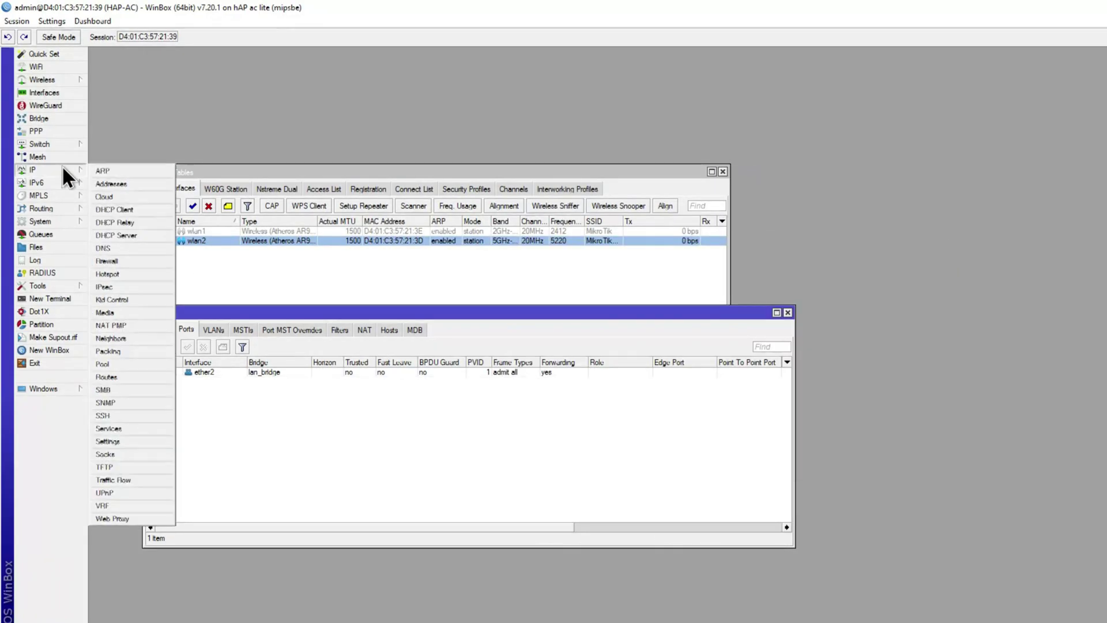
pyautogui.click(116, 210)
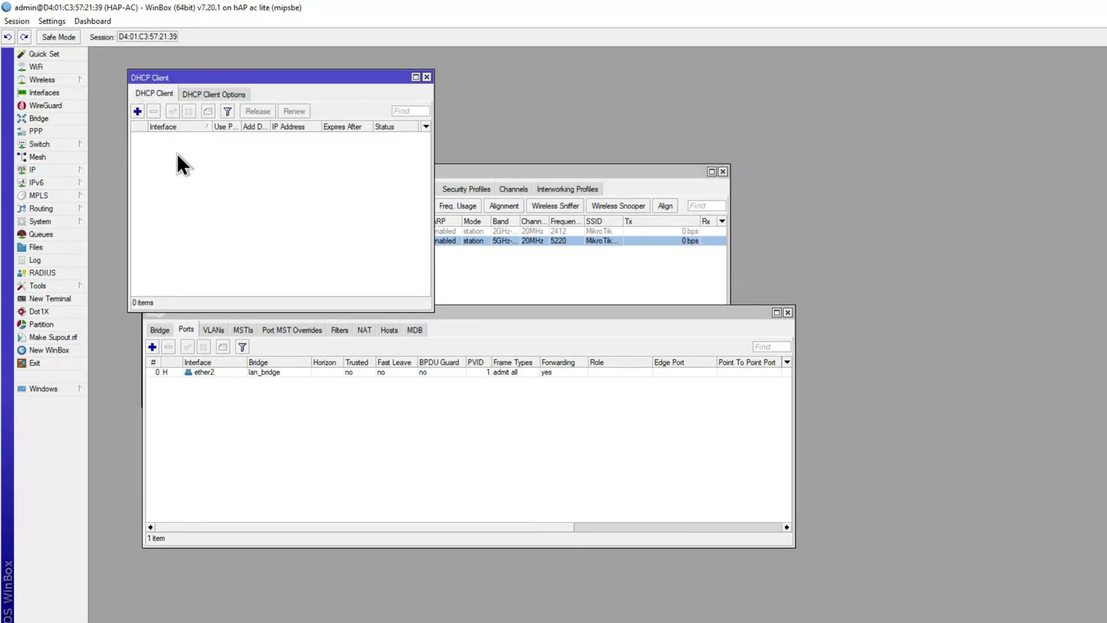
pyautogui.click(139, 110)
pyautogui.click(605, 253)
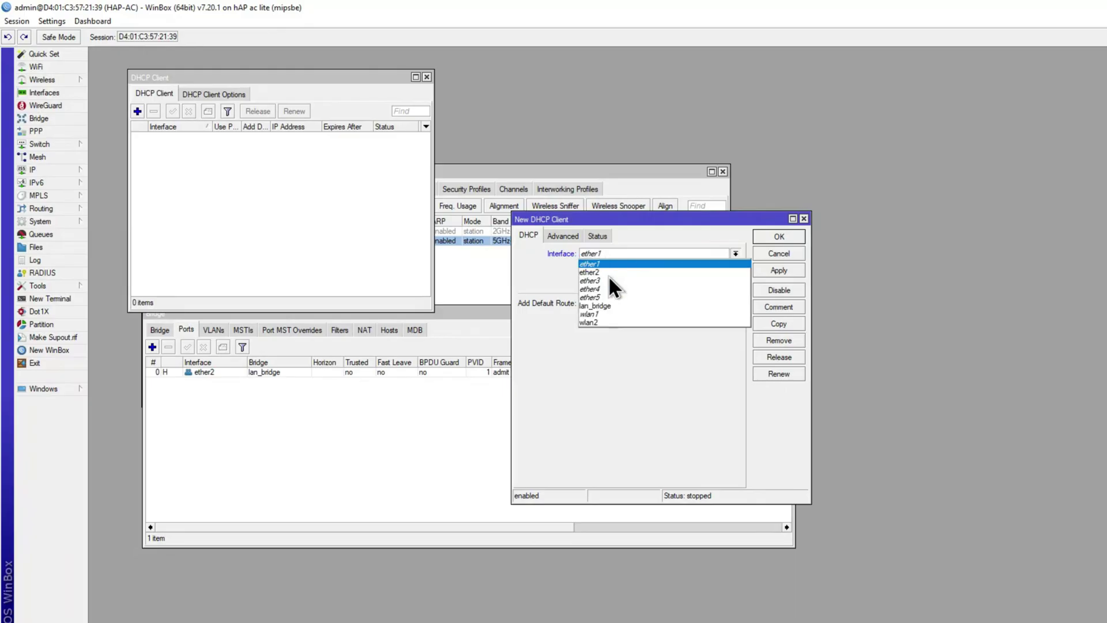
pyautogui.click(602, 322)
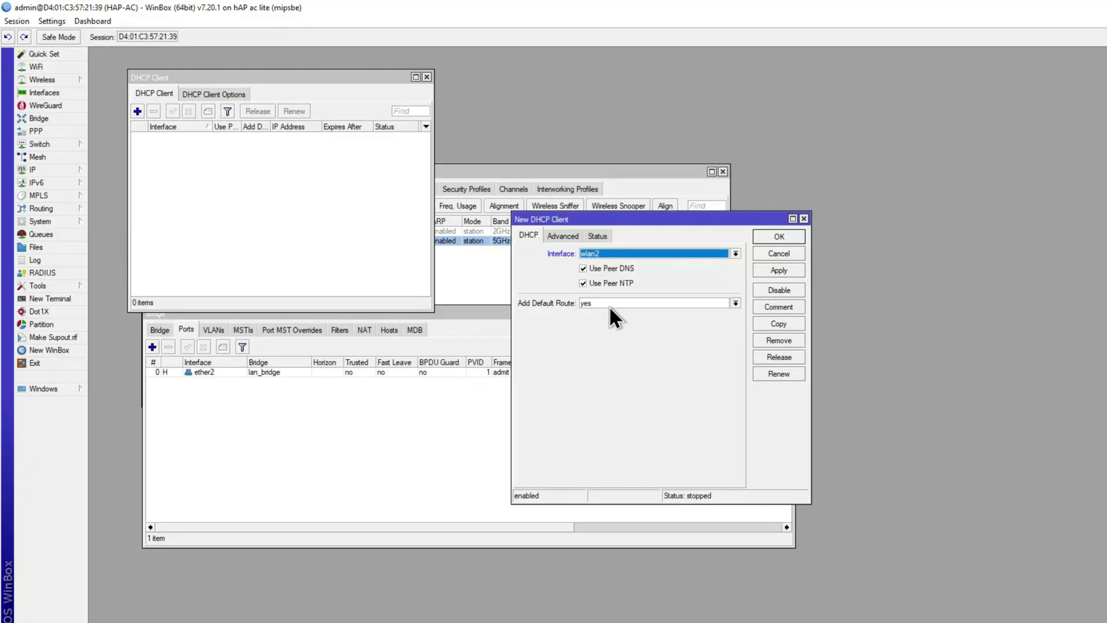
pyautogui.click(781, 237)
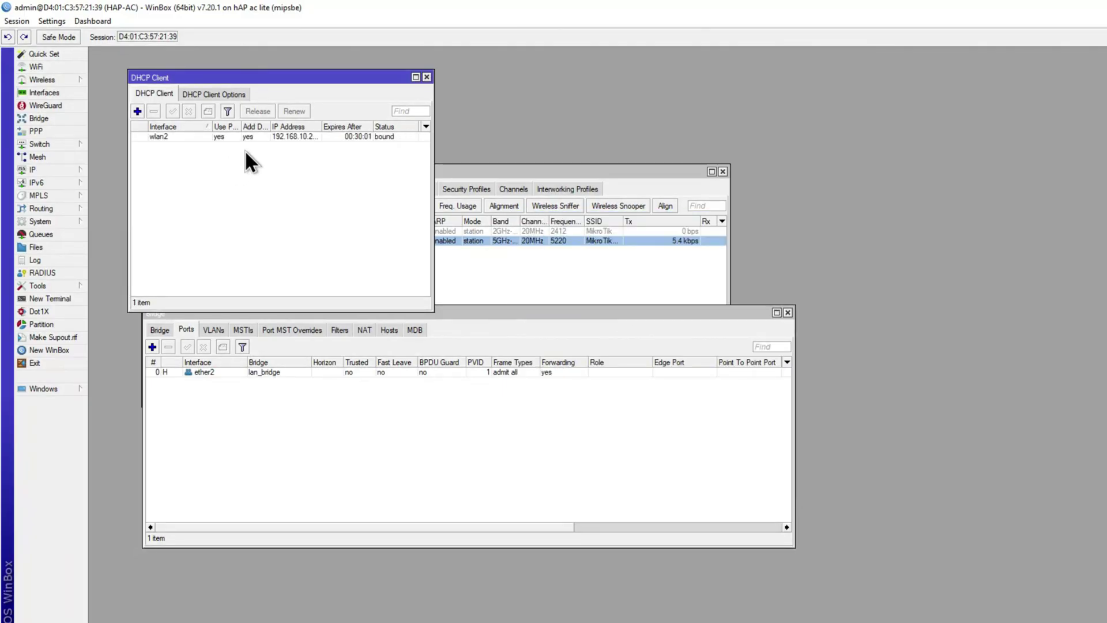
pyautogui.moveTo(320, 126); pyautogui.dragTo(350, 126)
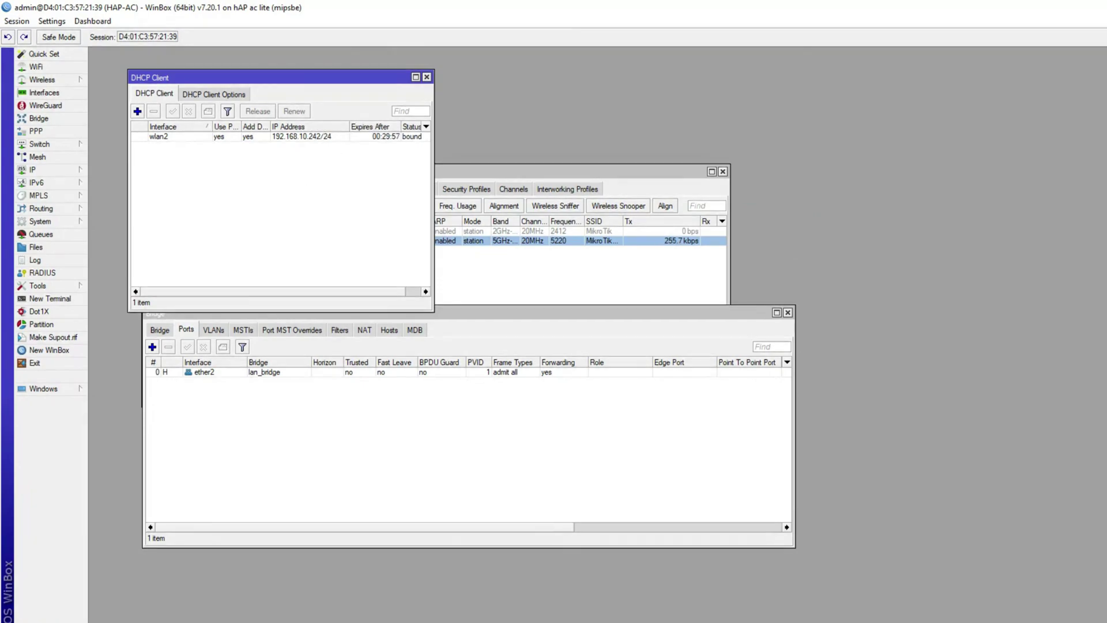
# - Switch to the cAP ax WinBox session, check its log for wlan2's DHCP assignment, and return to the hAP ac lite session
pyautogui.click(230, 600)
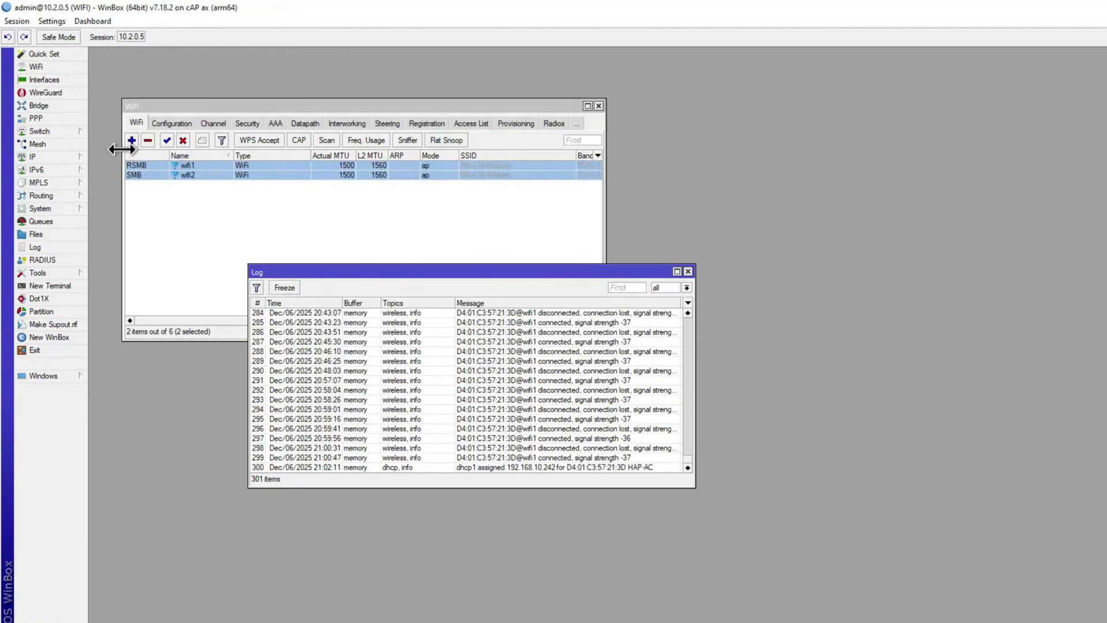
pyautogui.click(1061, 7)
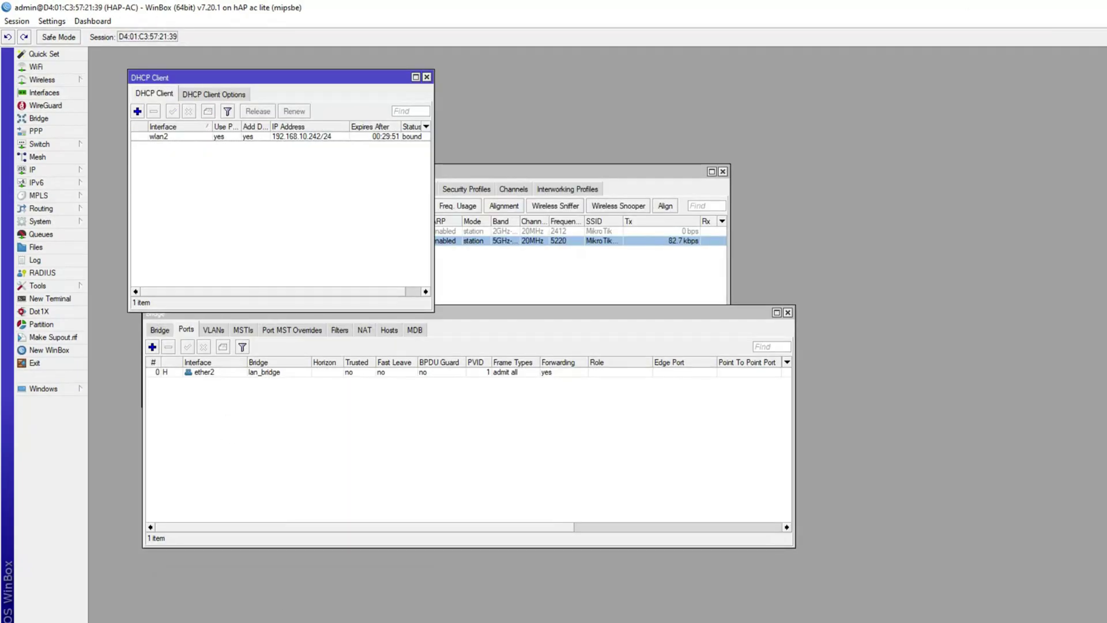
pyautogui.hotkey('alt', 'Tab')
pyautogui.click(487, 388)
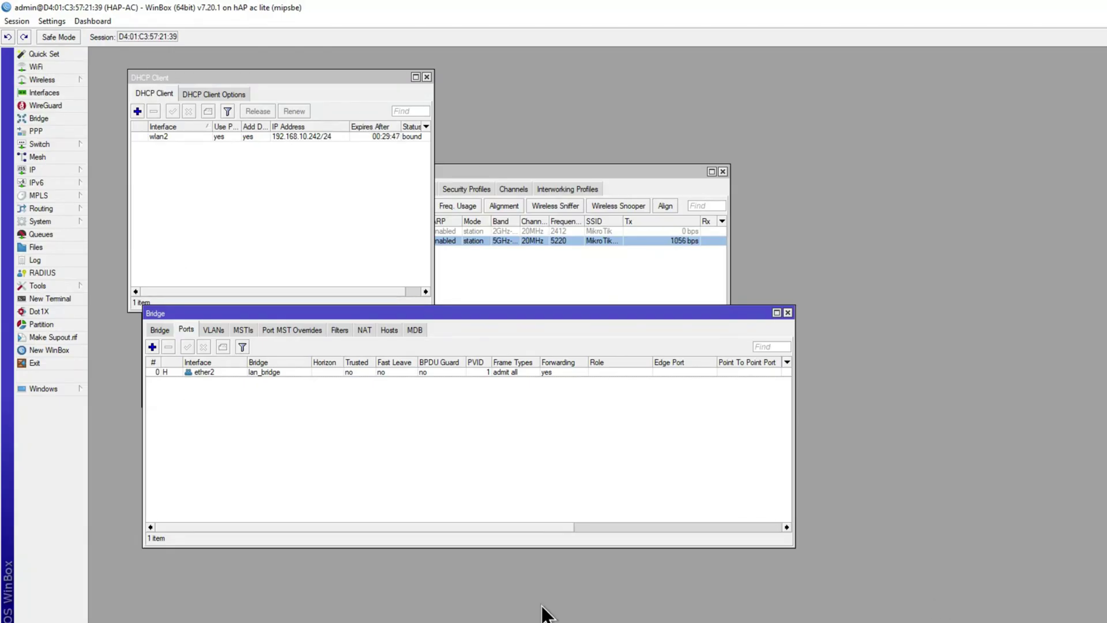
# - Switch to Command Prompt and trace the route to 1.1.1.1 without name resolution using tracert -d
pyautogui.hotkey('alt', 'Tab')
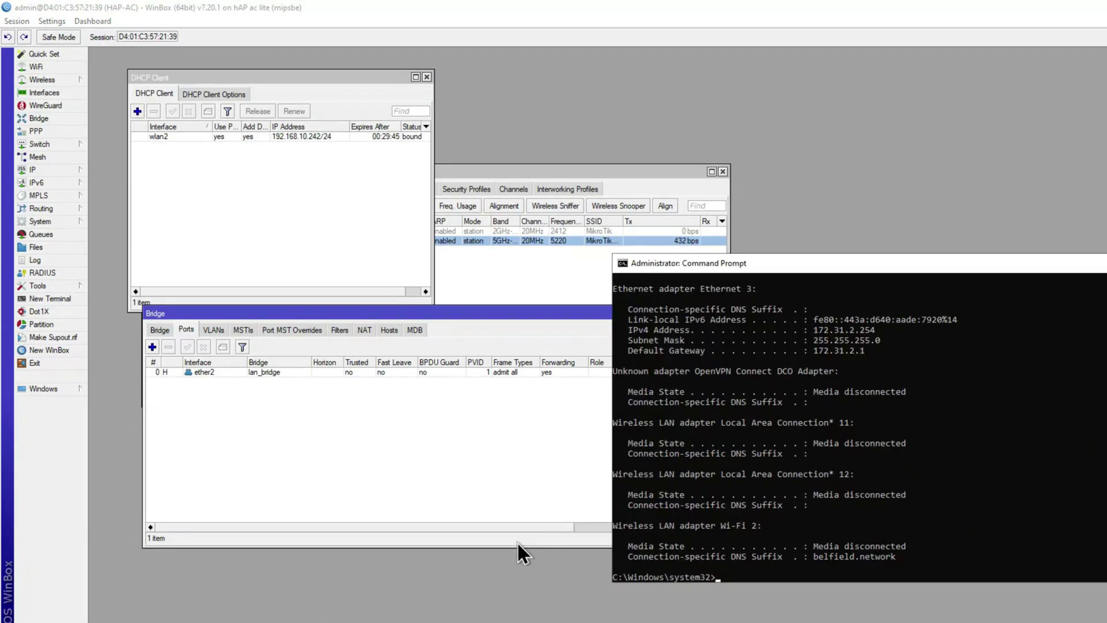
pyautogui.write('tracert -d 1.1.1.1')
pyautogui.press('Return')
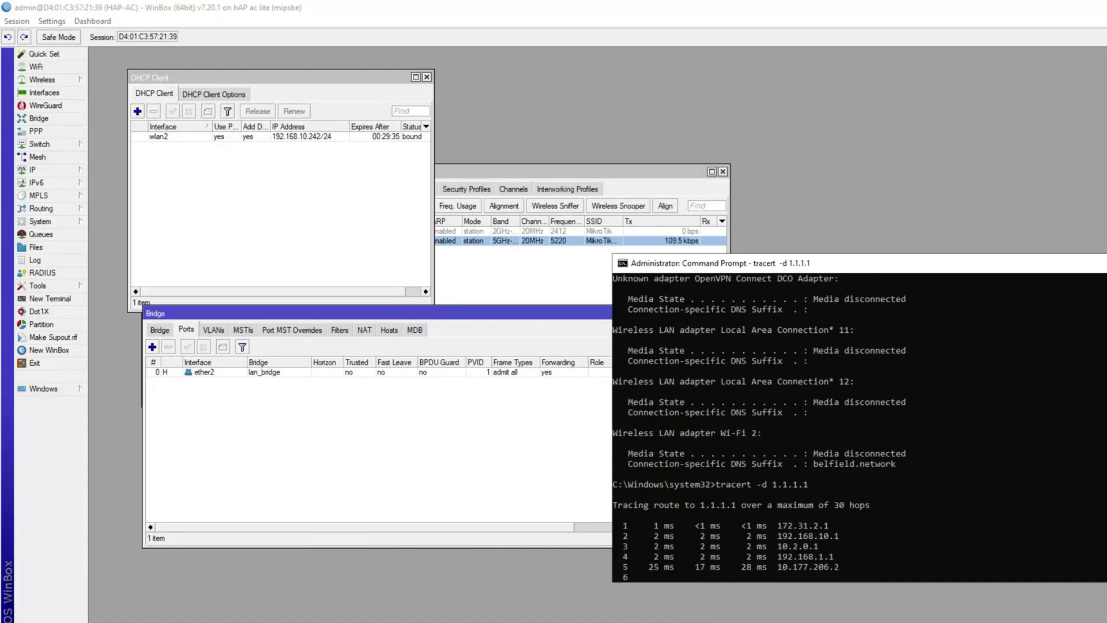
# - Switch to the cAP ax WinBox session, run Torch on wifi1, and examine the source addresses of the traffic
pyautogui.moveTo(302, 622)
pyautogui.click(272, 605)
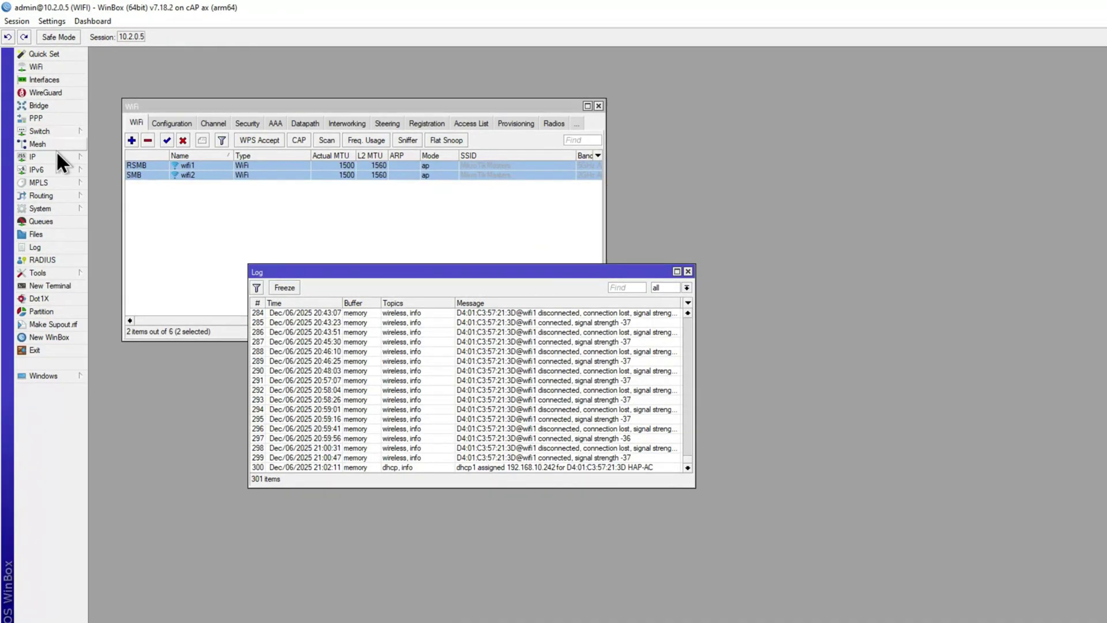
pyautogui.click(41, 79)
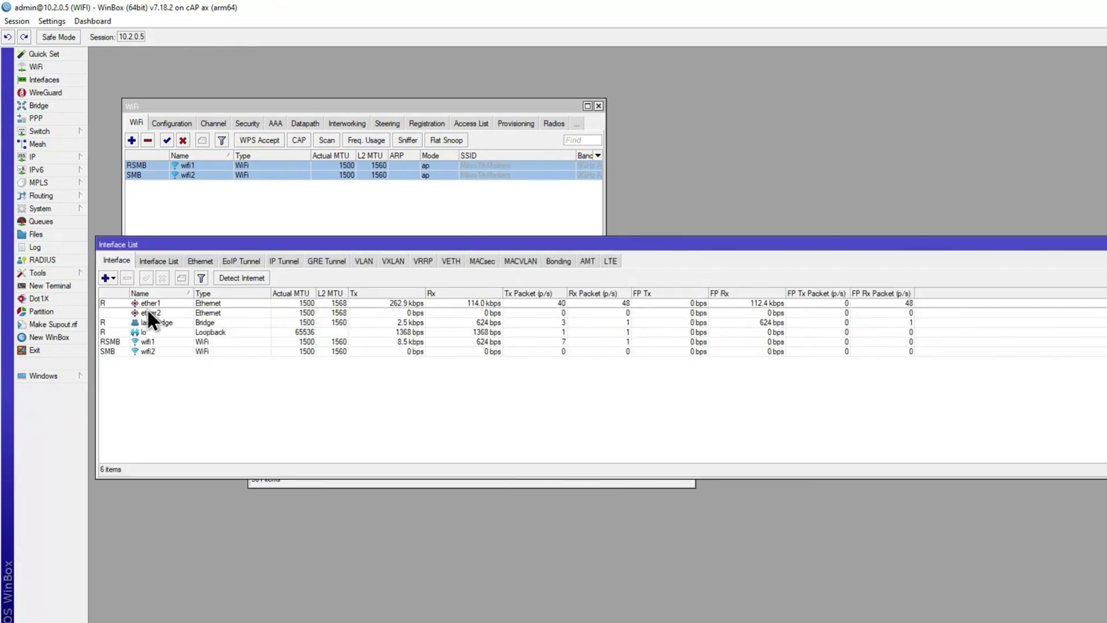
pyautogui.click(155, 342)
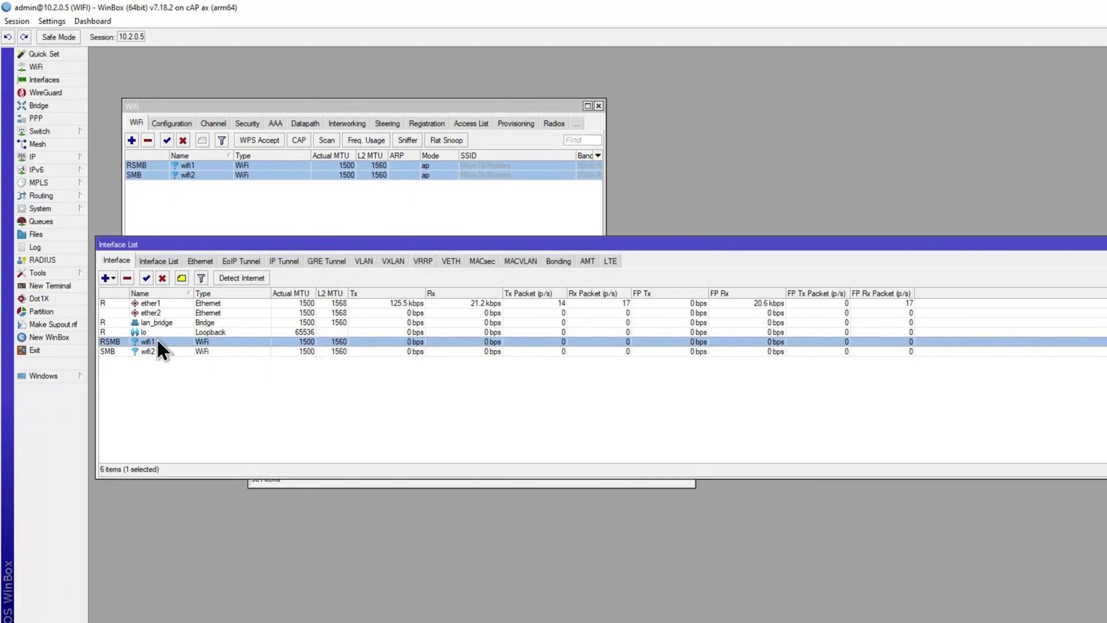
pyautogui.rightClick(157, 339)
pyautogui.click(188, 542)
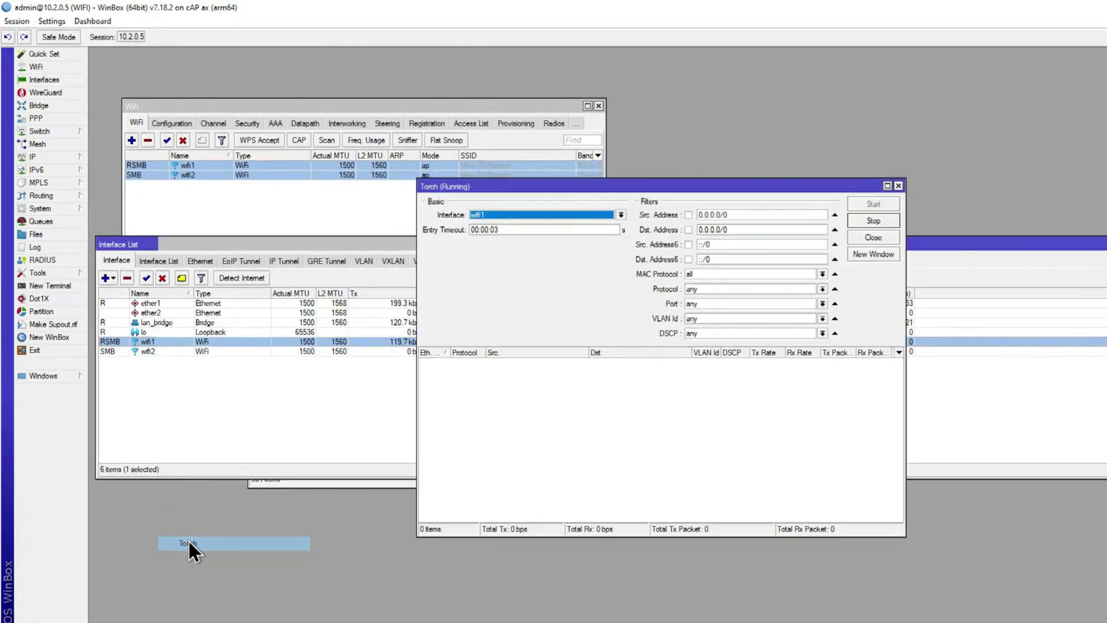
pyautogui.moveTo(438, 184); pyautogui.dragTo(164, 163)
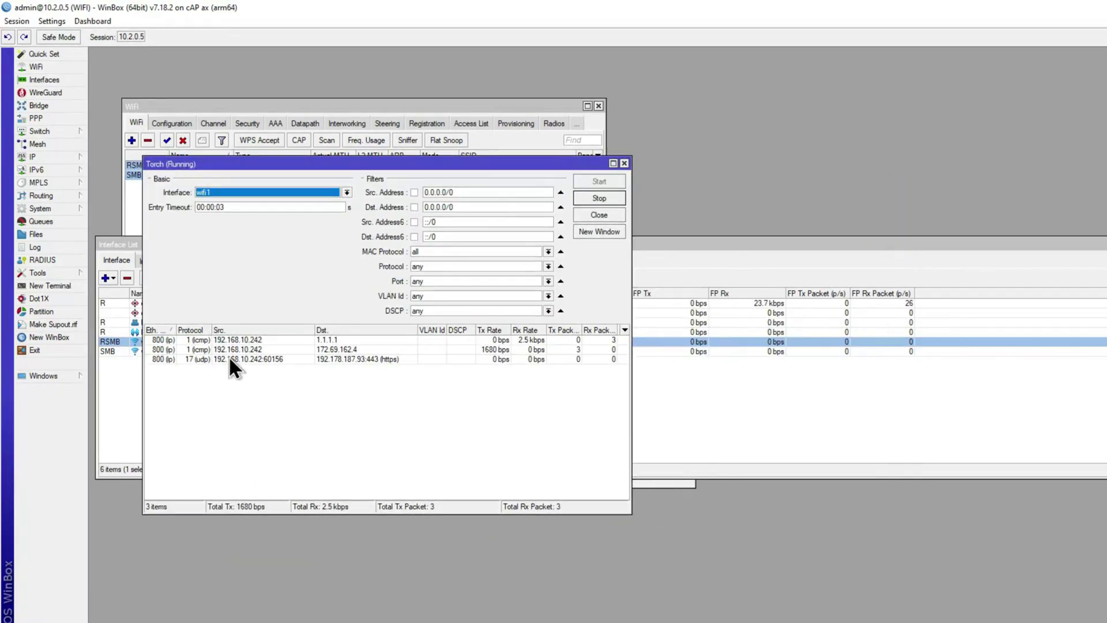
pyautogui.click(251, 340)
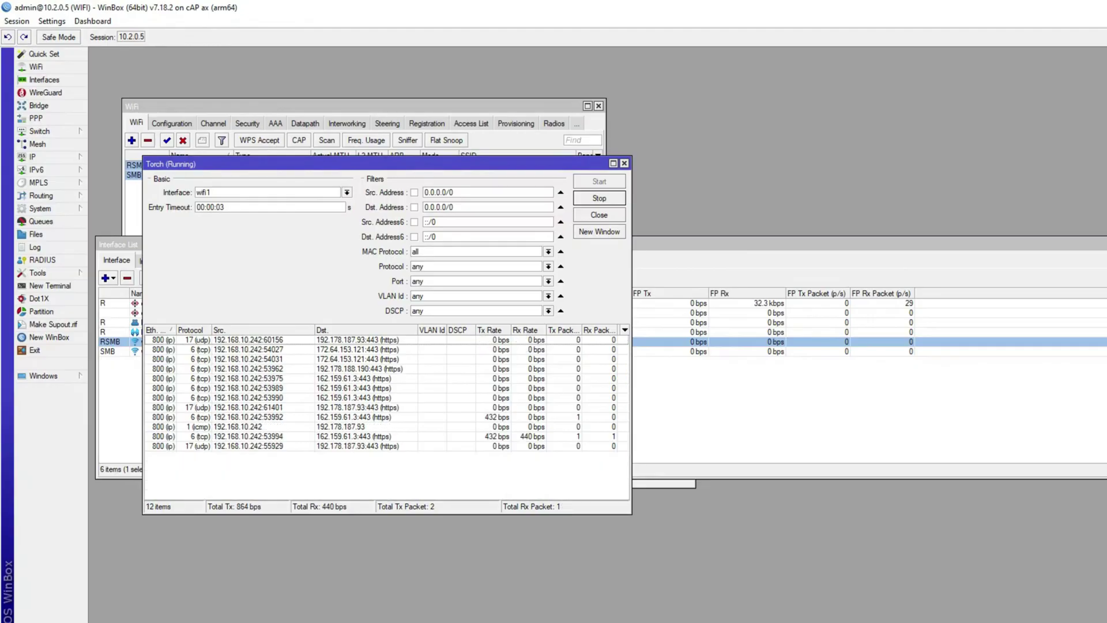
# - Close the DHCP Client window on the hAP ac lite, then recheck and close Torch on the cAP ax
pyautogui.click(369, 603)
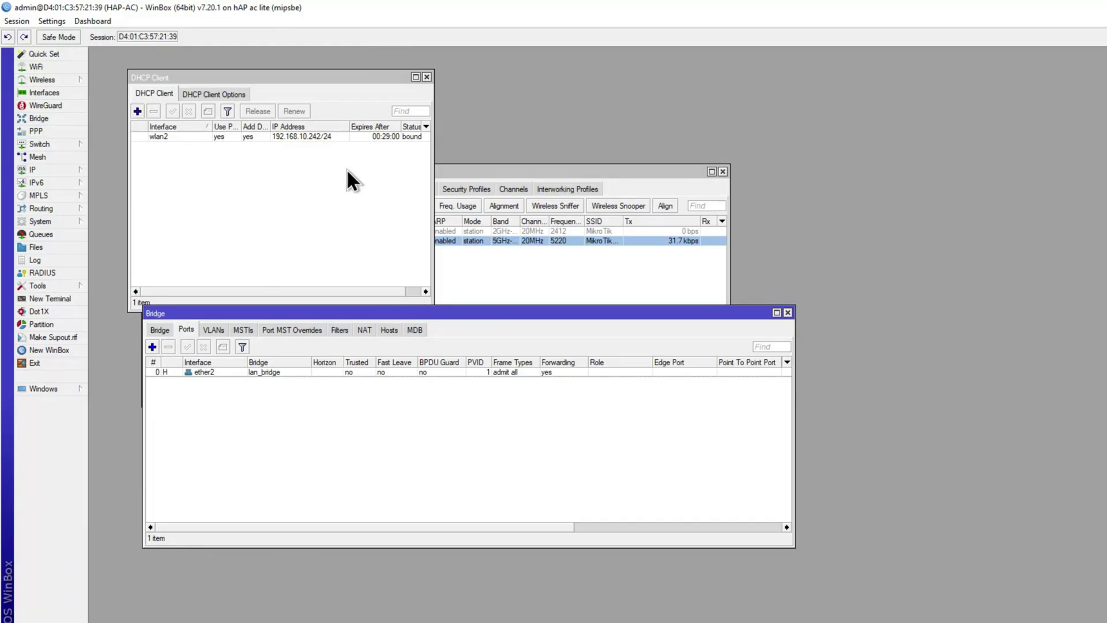
pyautogui.click(427, 77)
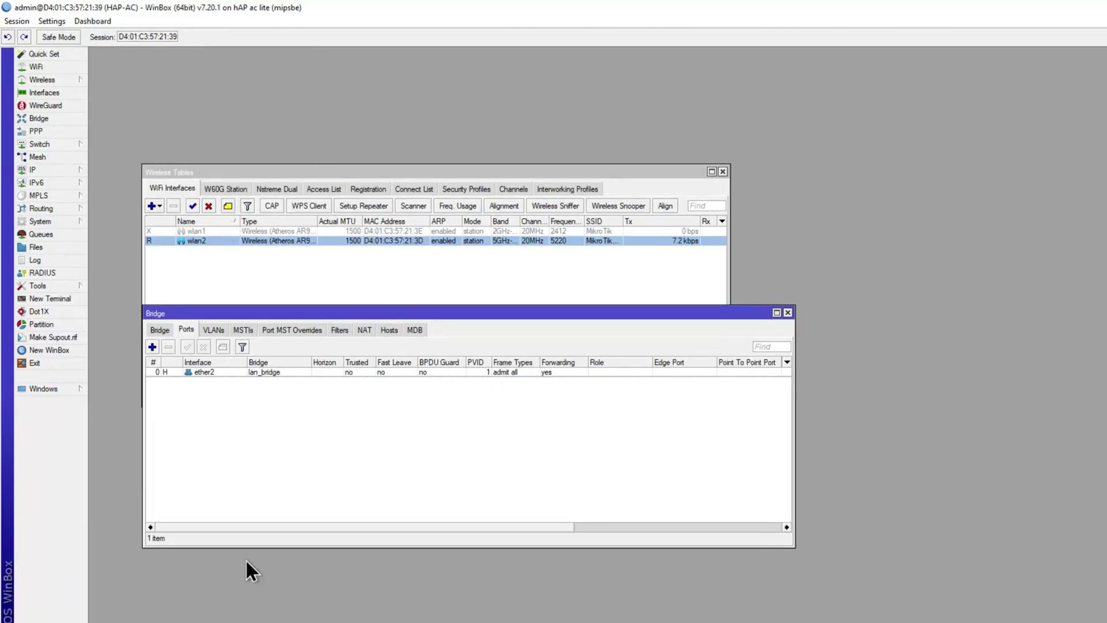
pyautogui.moveTo(248, 620)
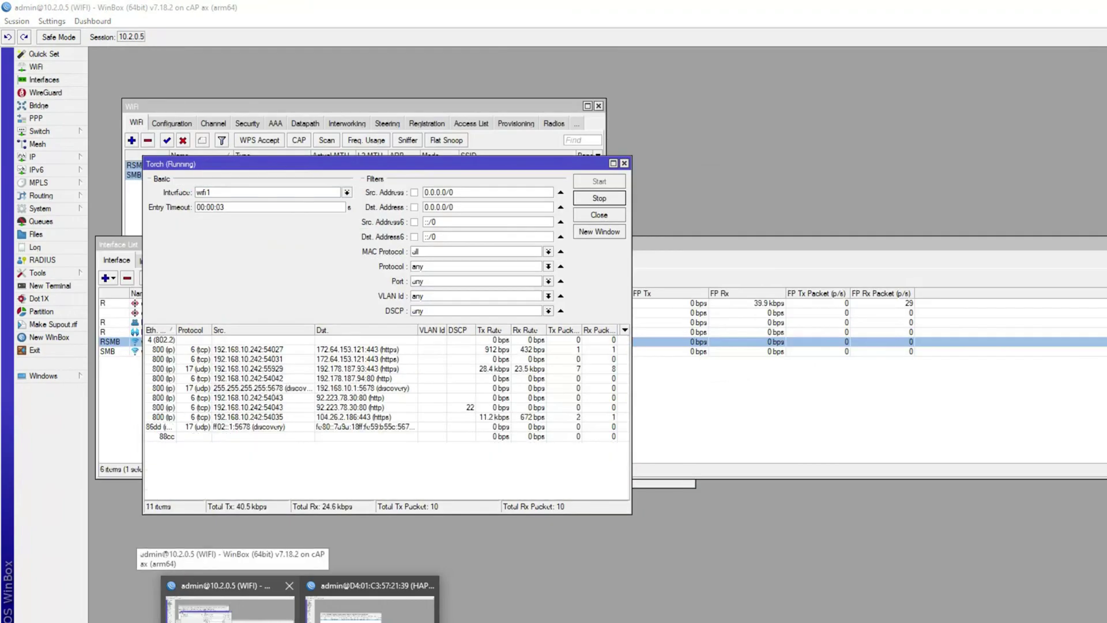
pyautogui.click(231, 605)
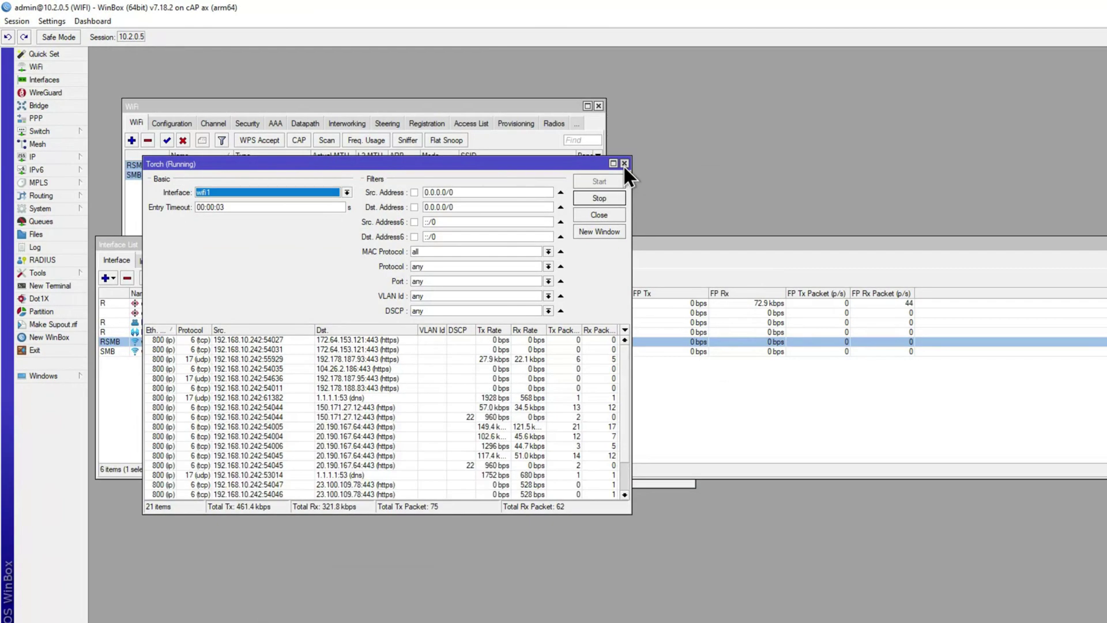
pyautogui.click(625, 164)
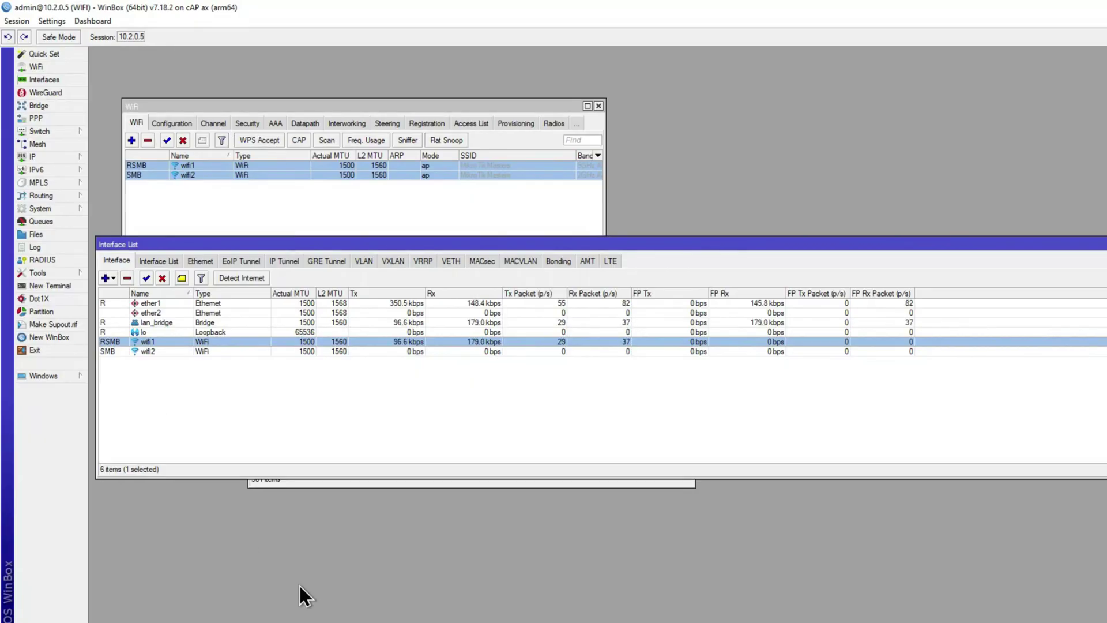
# - Display the cAP ax's IP route list to check its known networks, and return to the hAP ac lite session
pyautogui.click(44, 155)
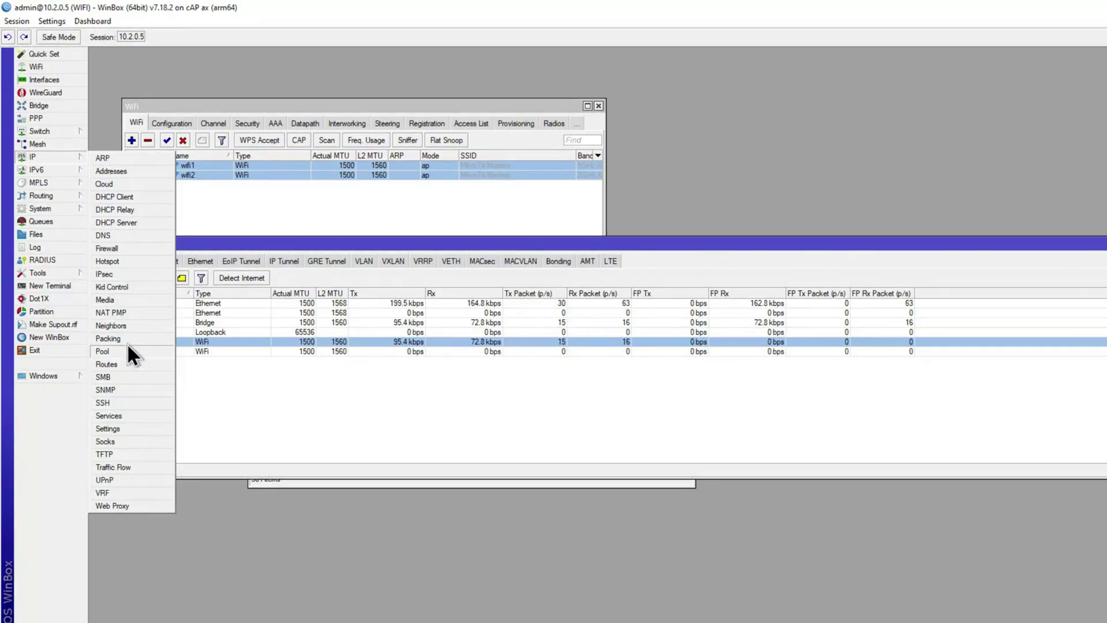
pyautogui.click(127, 365)
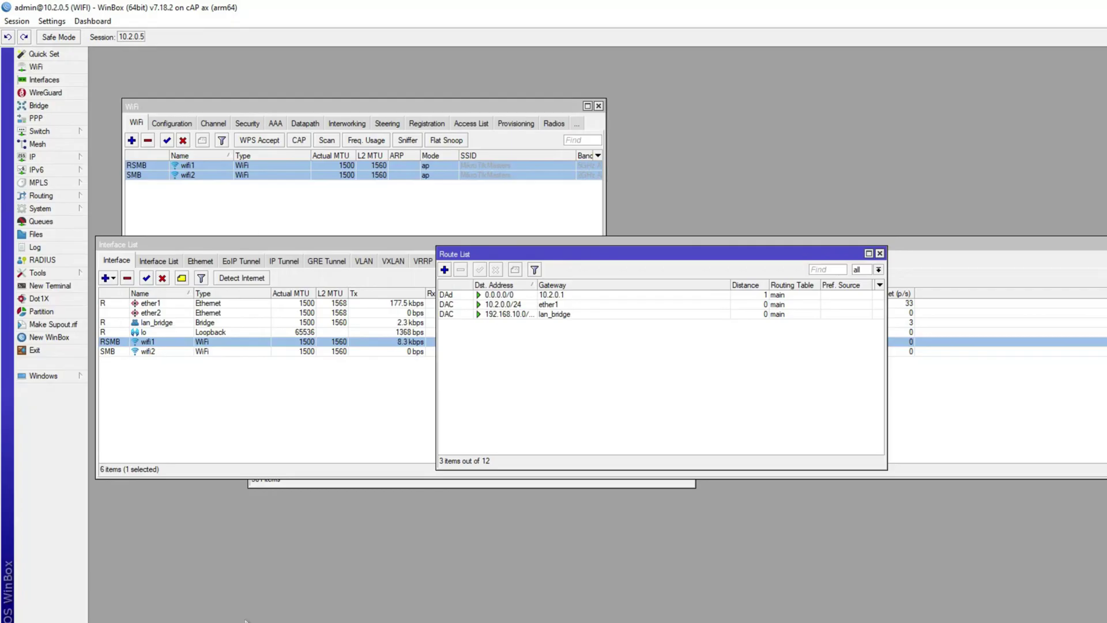
pyautogui.moveTo(301, 622)
pyautogui.click(346, 612)
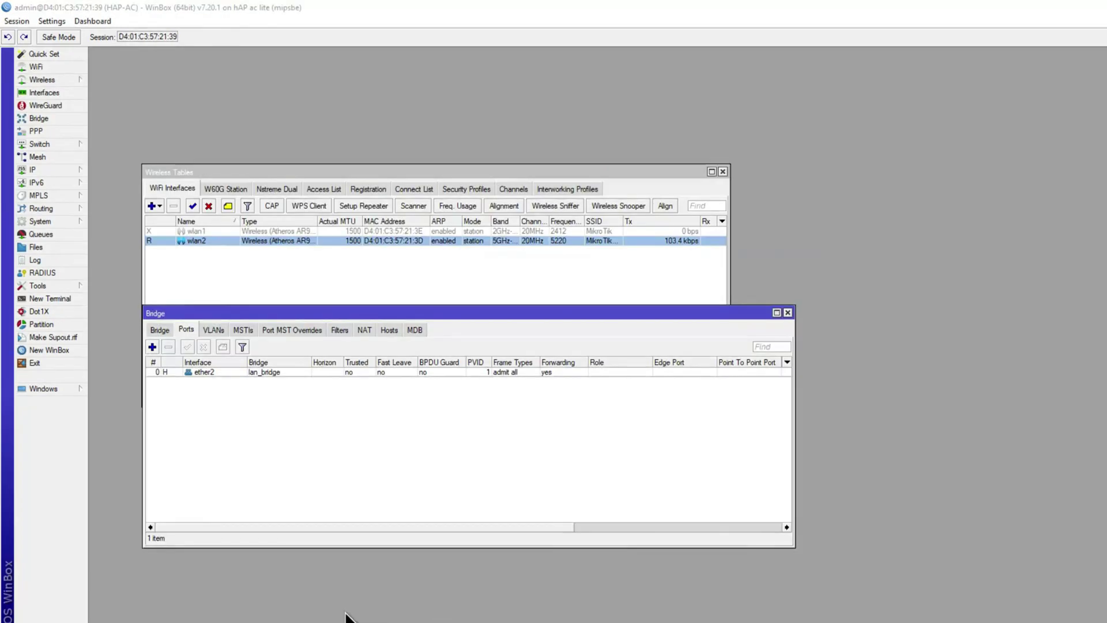
# - Review the lan_bridge and wlan2 entries in the hAP ac lite's IP address list, and close the Address List and Mesh windows
pyautogui.click(50, 161)
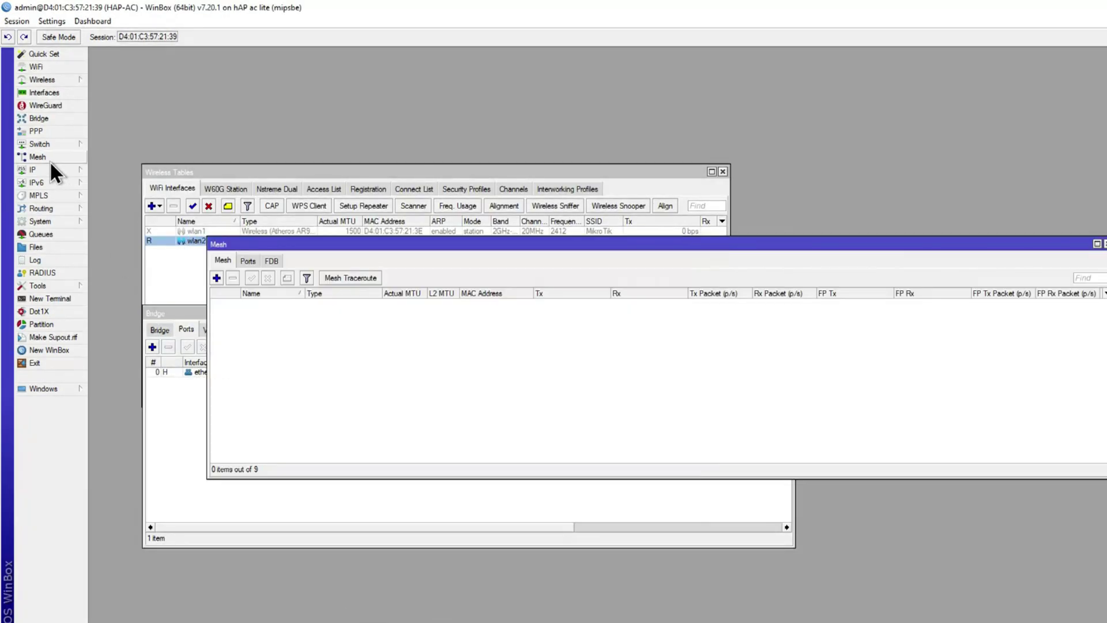
pyautogui.click(52, 167)
pyautogui.click(102, 184)
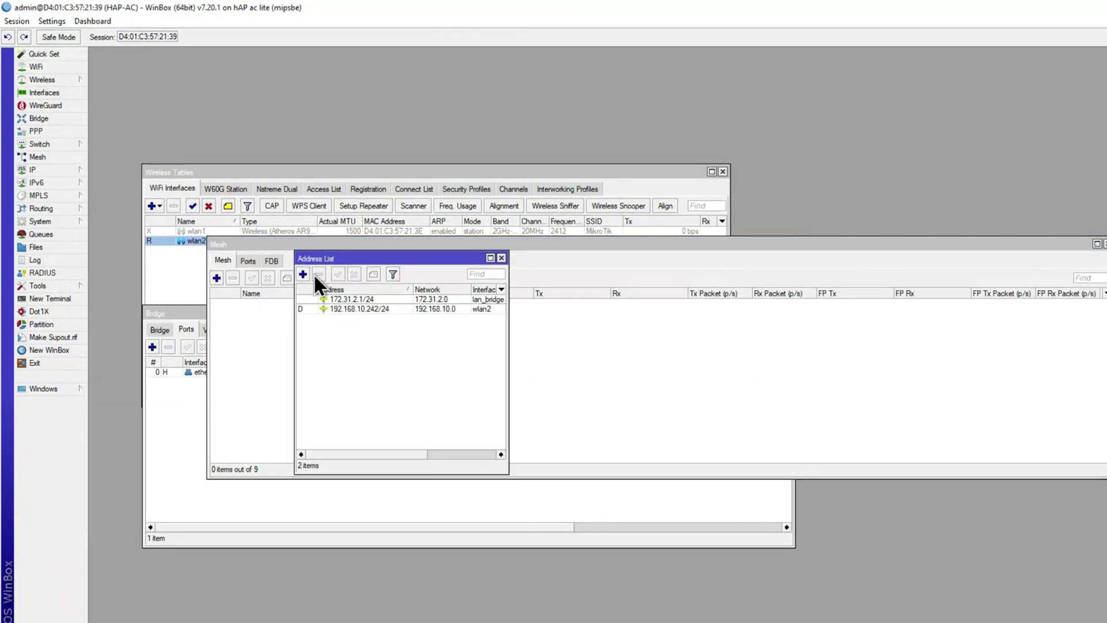
pyautogui.click(357, 299)
pyautogui.click(357, 309)
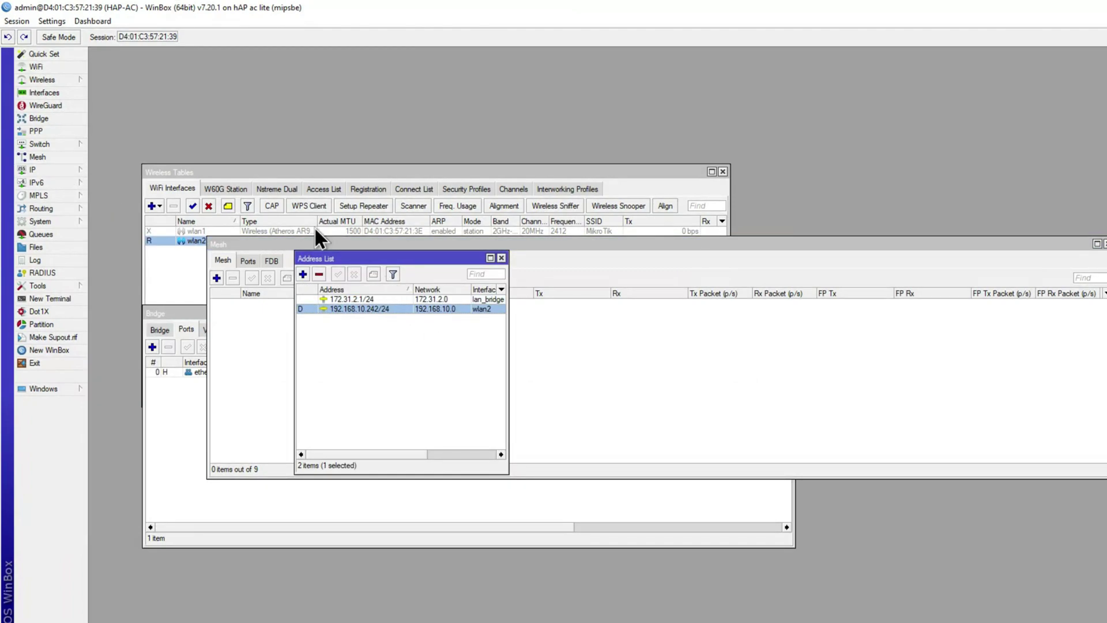
pyautogui.click(501, 258)
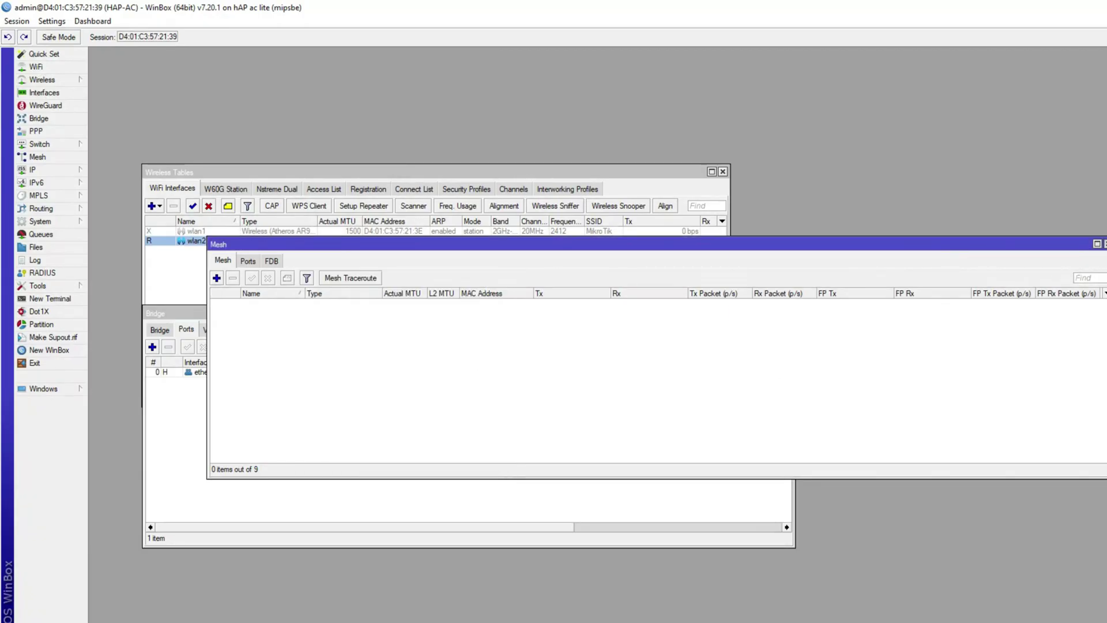
pyautogui.click(1104, 244)
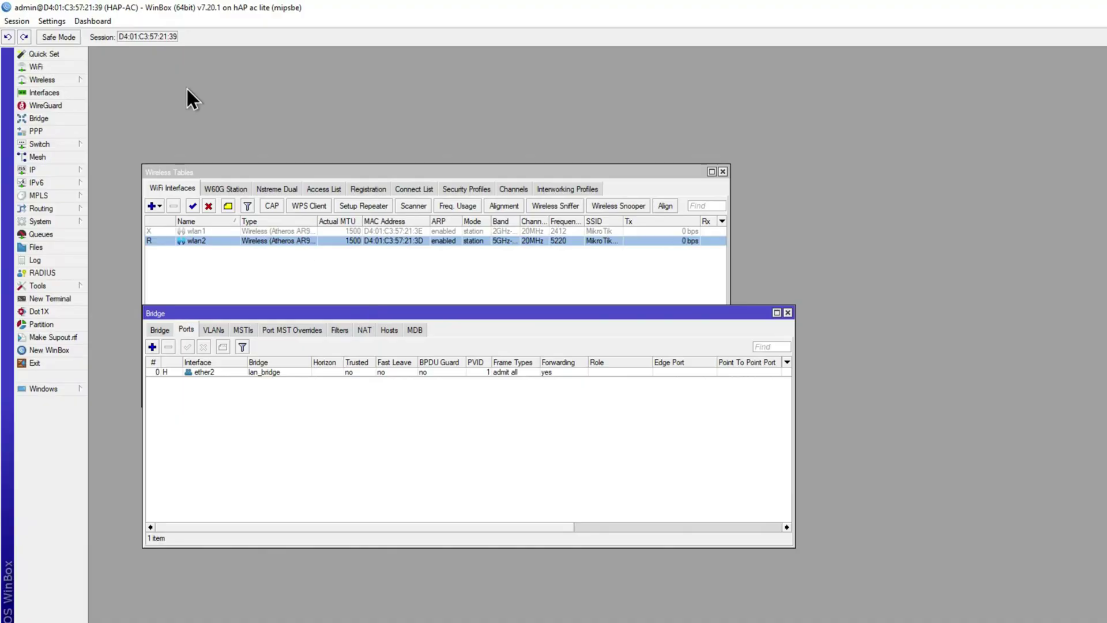
# - Glance at the cAP ax session's route list, return to the hAP ac lite session, and open the wlan2 interface settings
pyautogui.moveTo(300, 622)
pyautogui.click(230, 600)
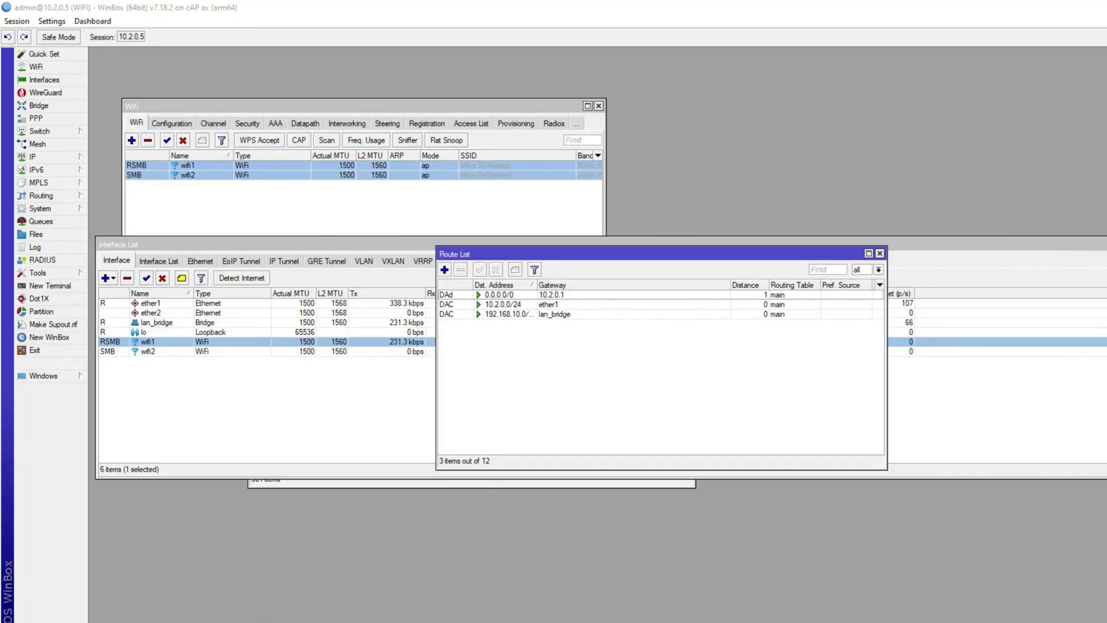
pyautogui.click(362, 605)
pyautogui.doubleClick(258, 239)
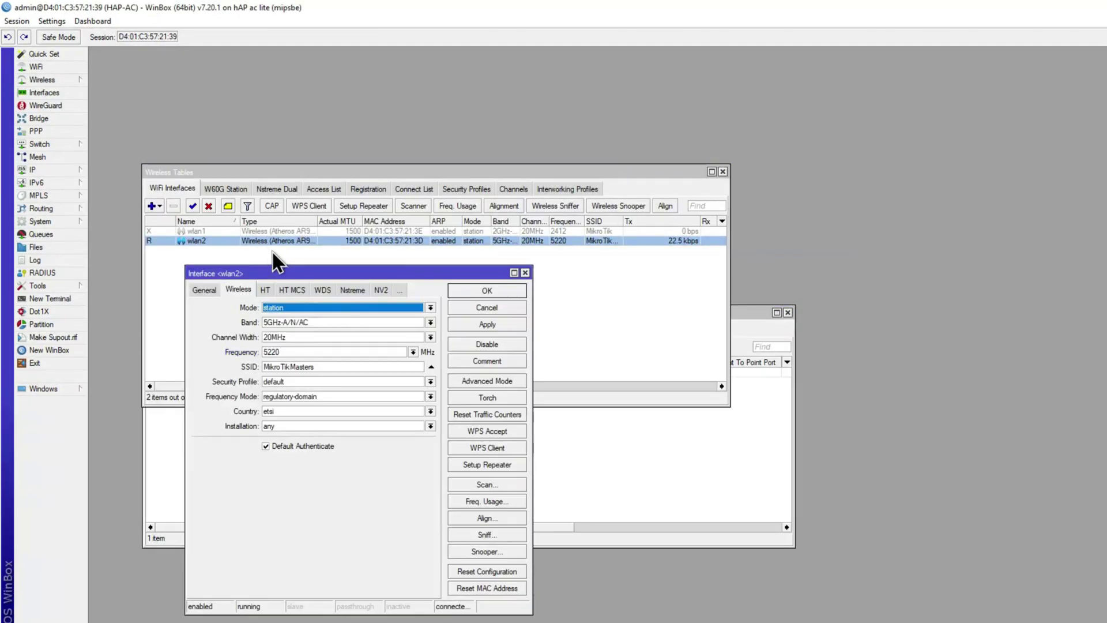